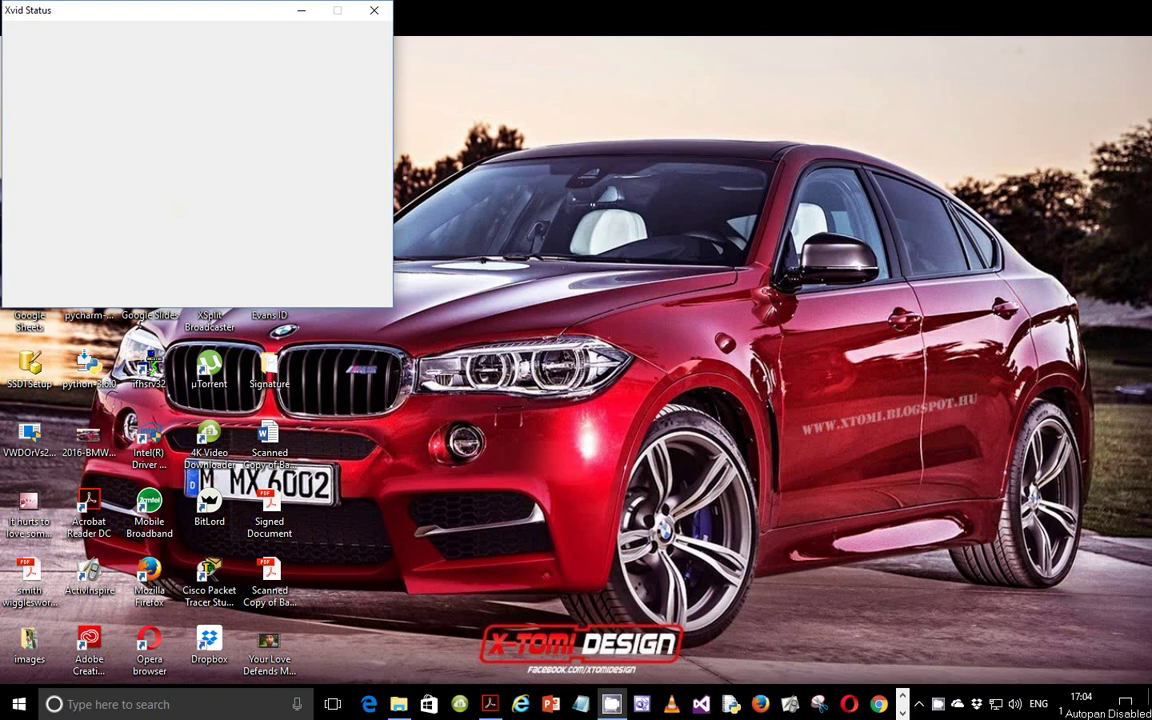
Review the House style specifications table in 0417_s17_qp_21.pdf in Acrobat Reader and switch to the TSSLEAFLET document in Word
left_click(374, 10)
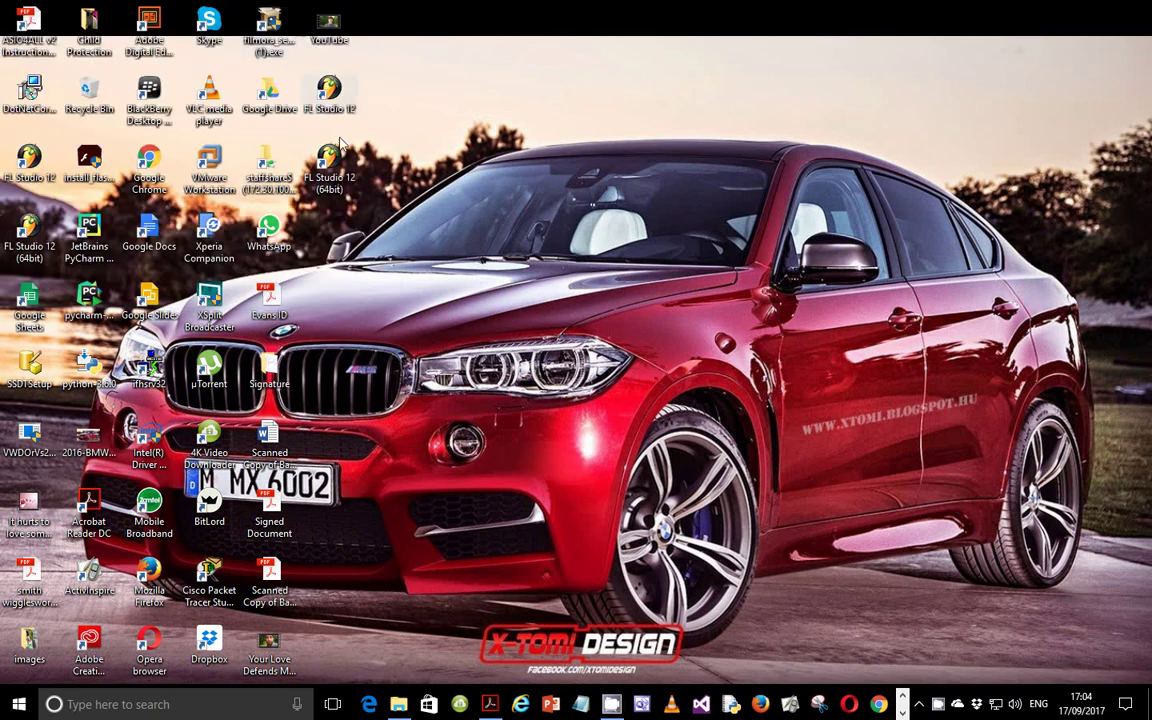
mouse_move(490, 706)
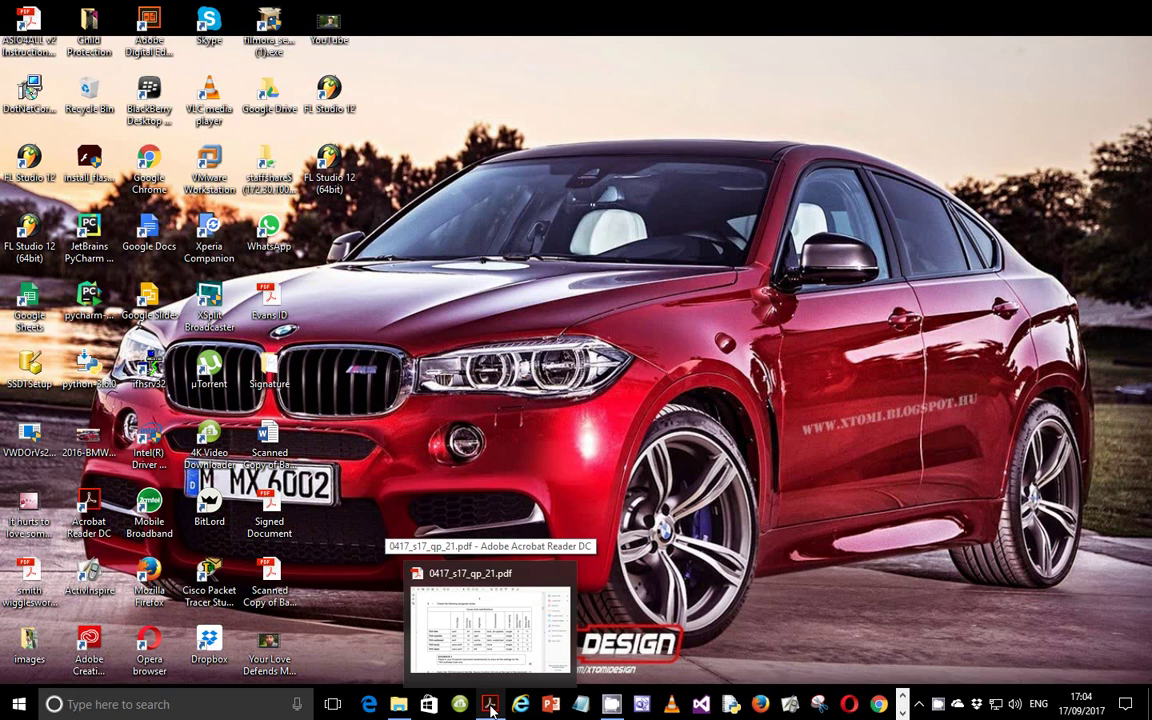
left_click(490, 706)
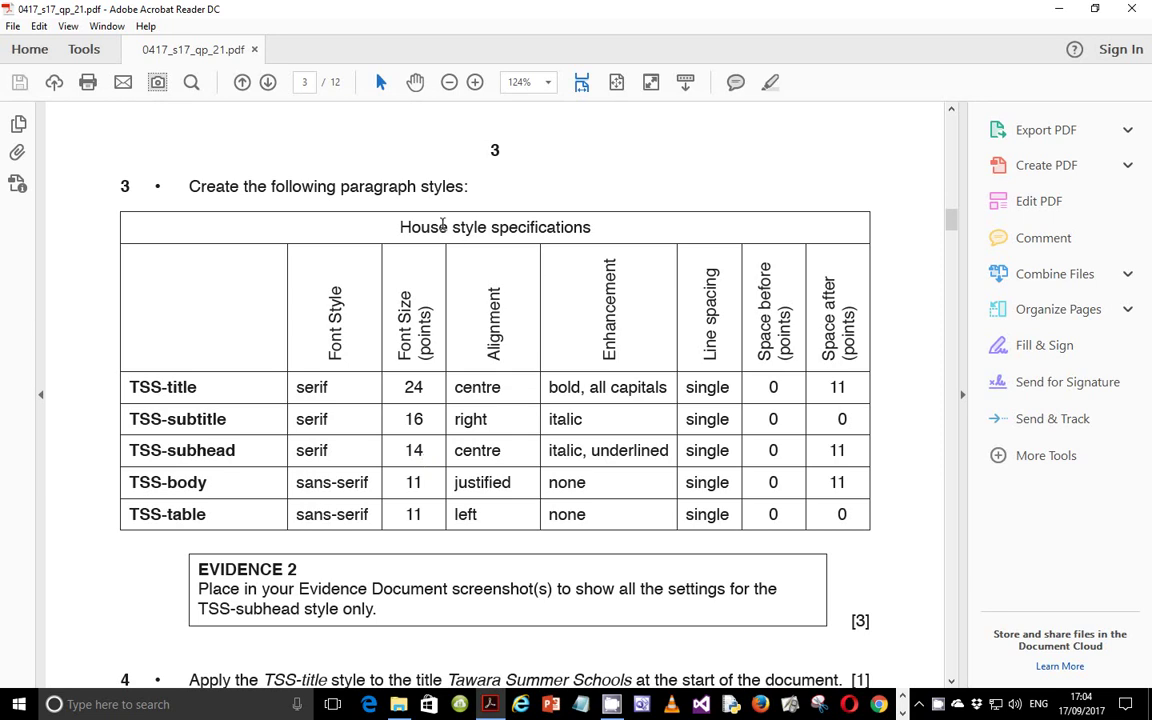
left_click_drag(399, 227, 535, 272)
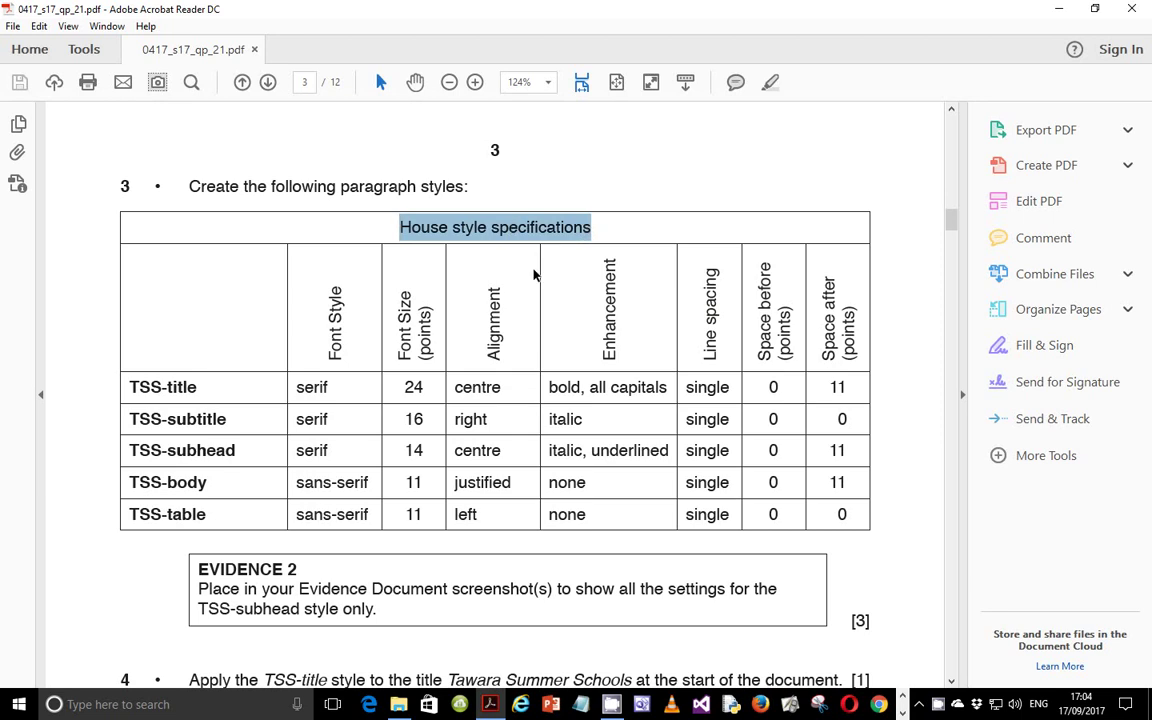
left_click(290, 463)
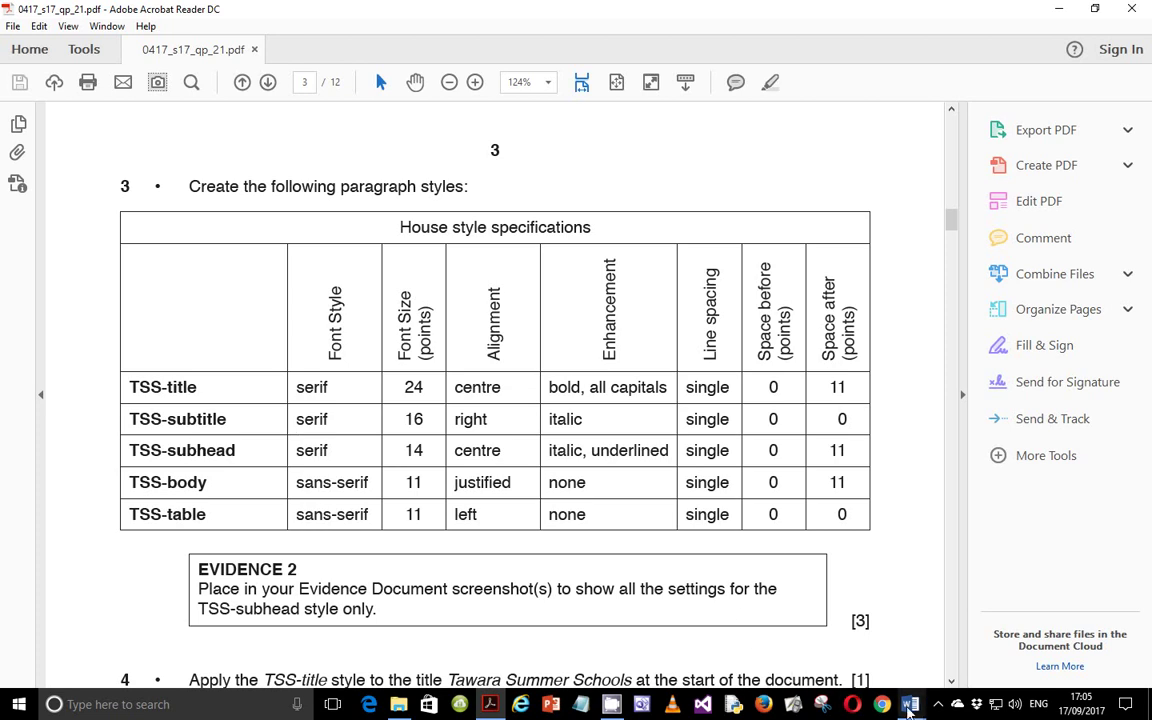
mouse_move(908, 708)
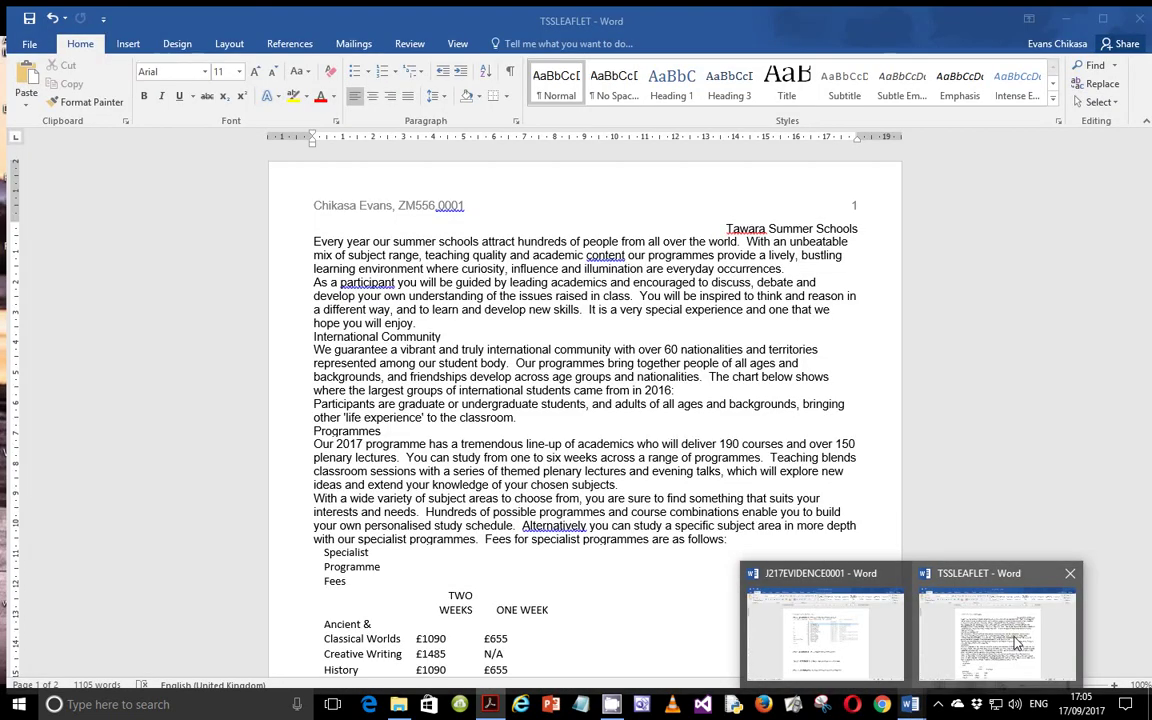
left_click(955, 609)
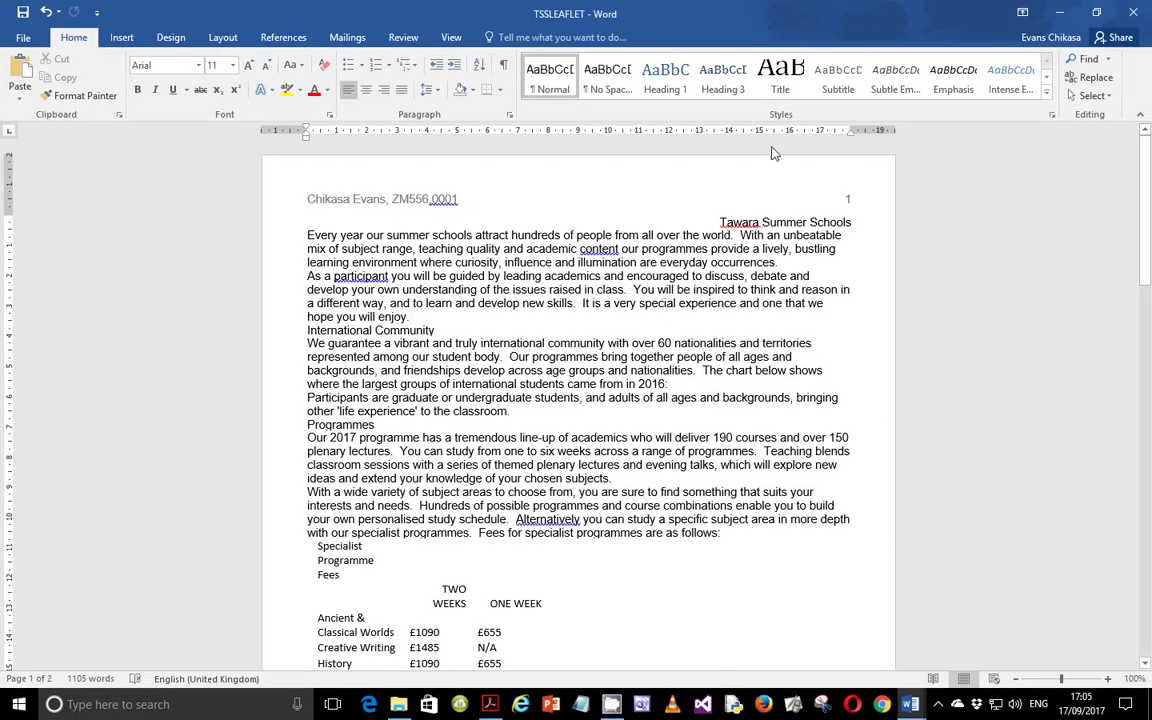
left_click(1049, 95)
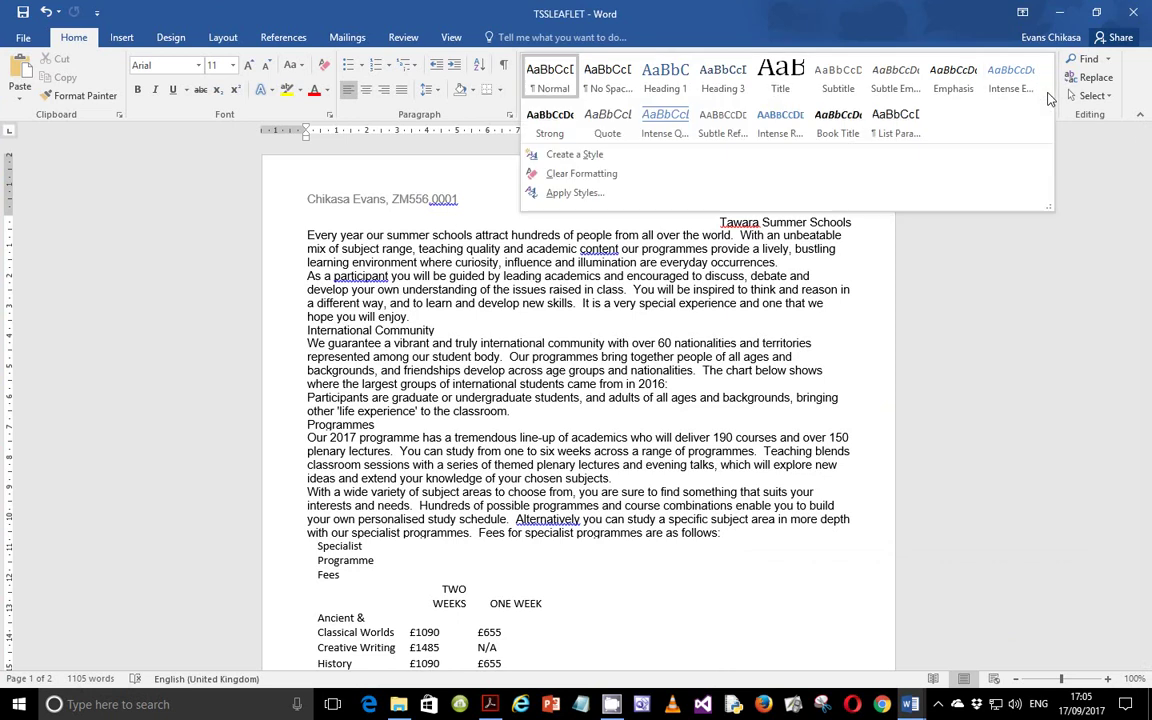
left_click(585, 155)
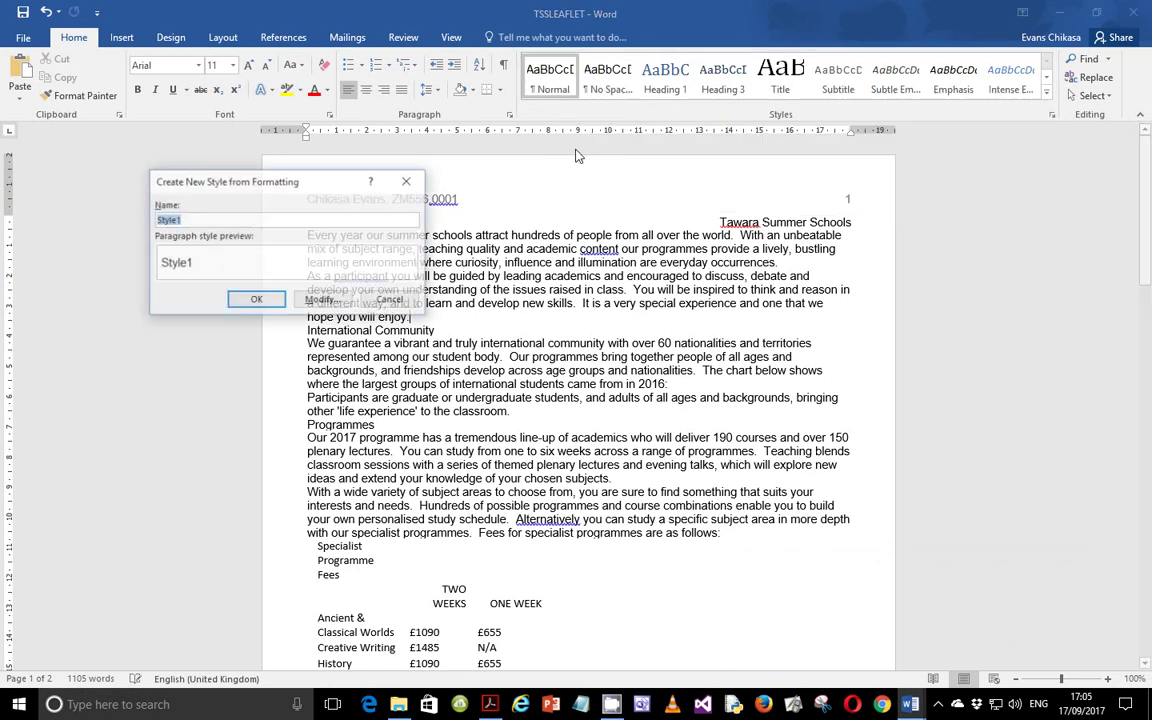
left_click(391, 300)
Add an empty paragraph after the last sentence at the end of the document
scroll(1108, 417, "down", 4)
scroll(1108, 417, "down", 15)
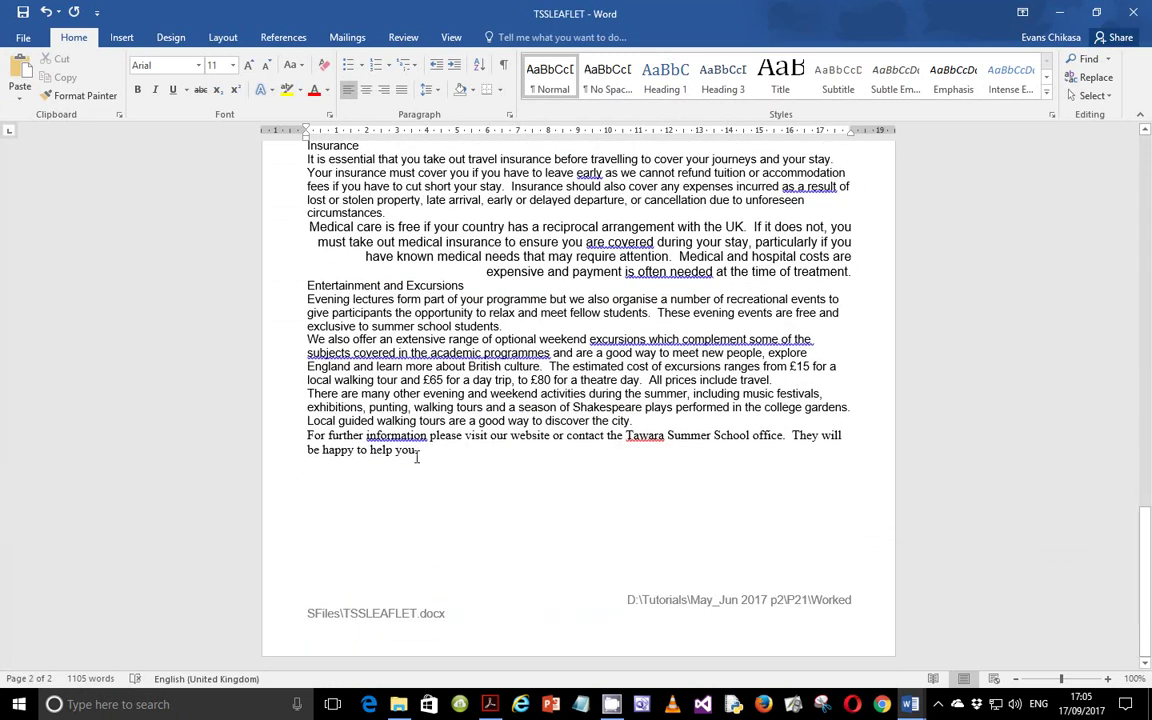
left_click(417, 455)
key("Return")
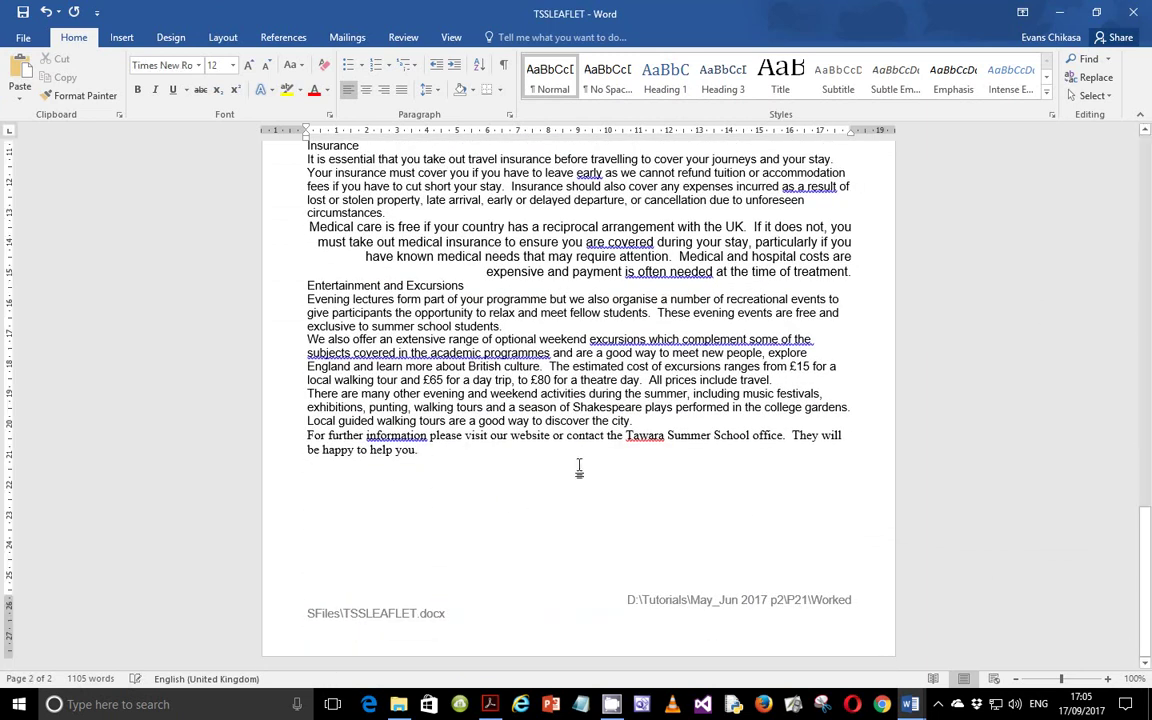
Start a new style named TSS-title, checking the name against the exam PDF, and open its full formatting options
left_click(1046, 91)
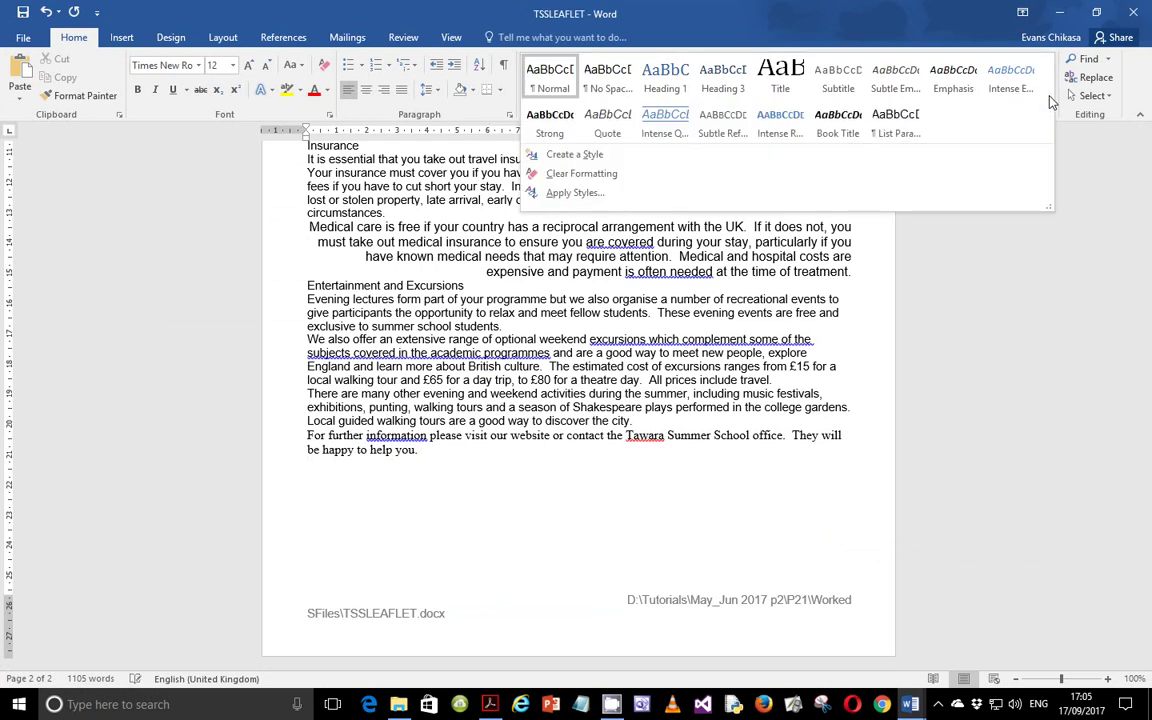
left_click(575, 156)
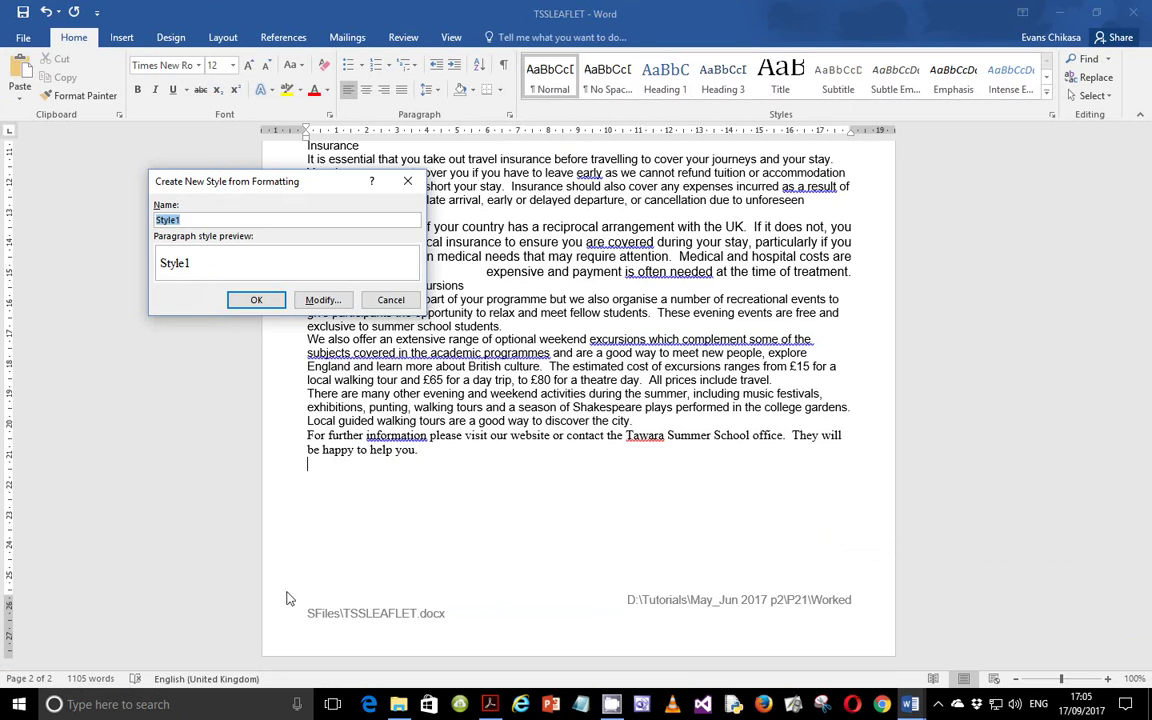
left_click(490, 704)
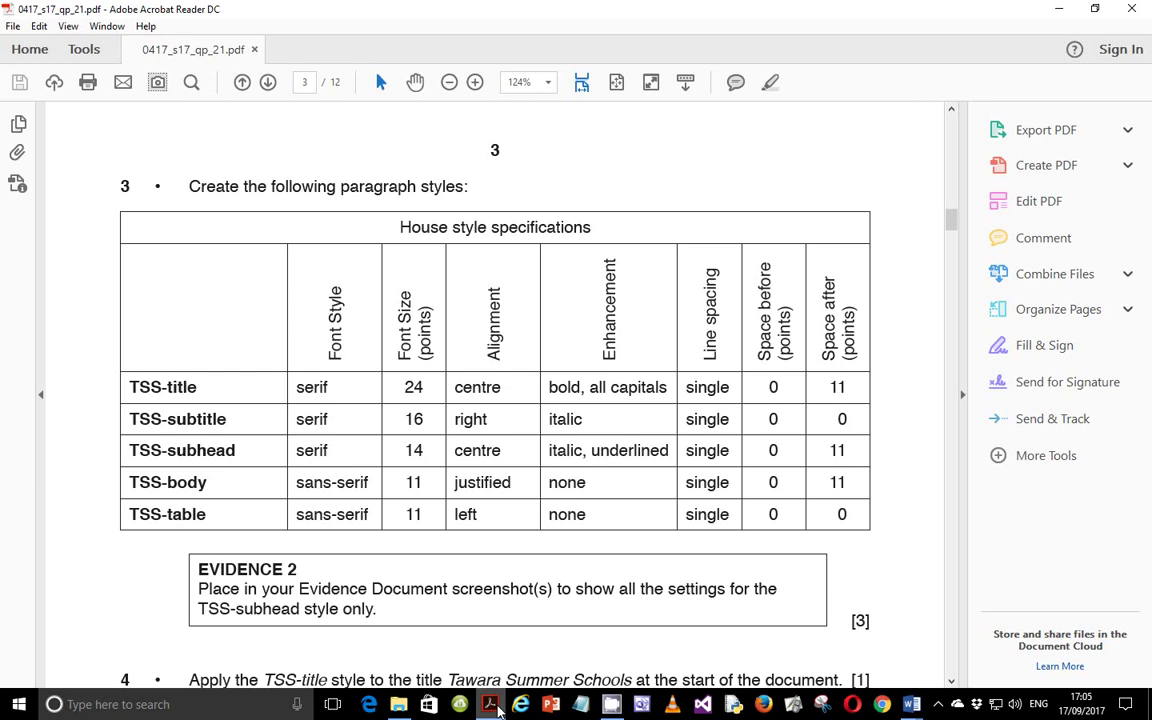
left_click(494, 706)
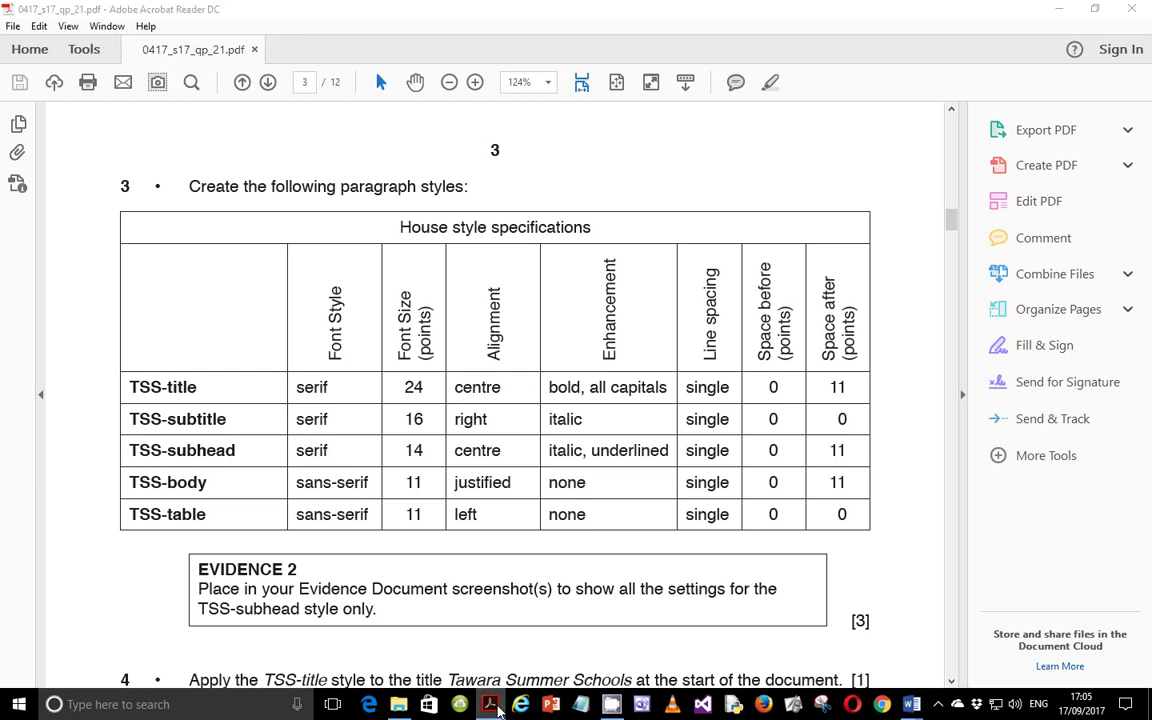
type("TSS-title")
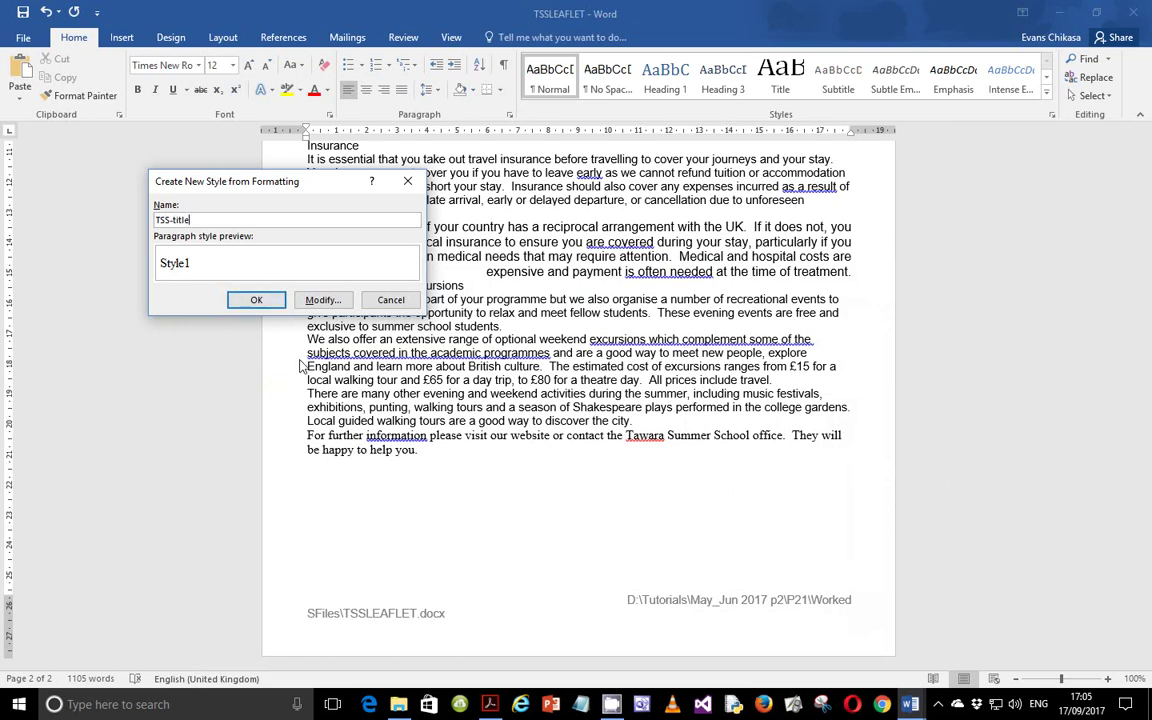
left_click(323, 299)
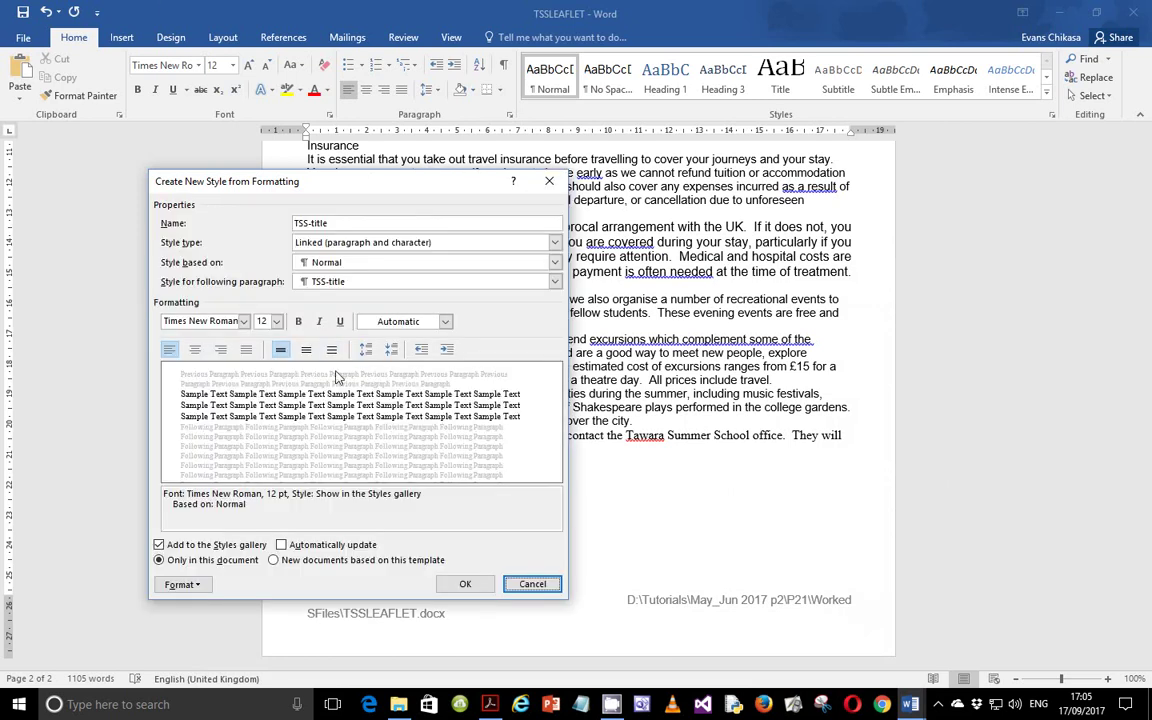
Check the TSS-title spacing values in the exam PDF and set the new style in Word to 24 pt, centred and bold
left_click(489, 704)
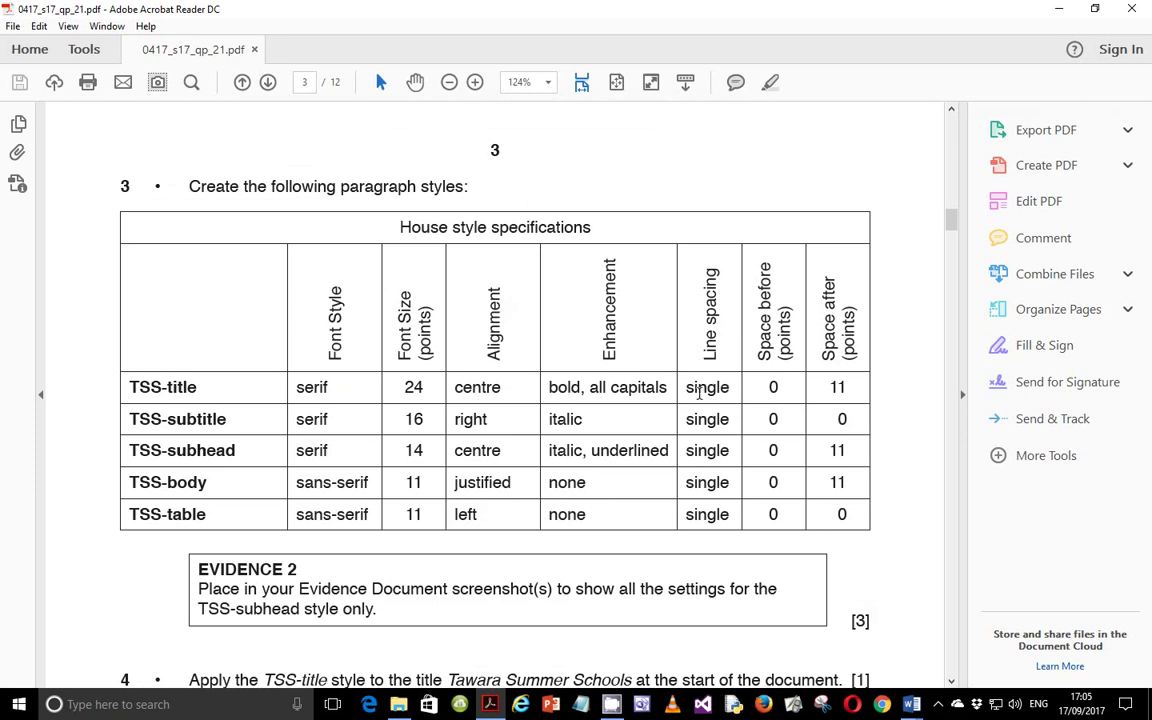
left_click_drag(688, 389, 742, 393)
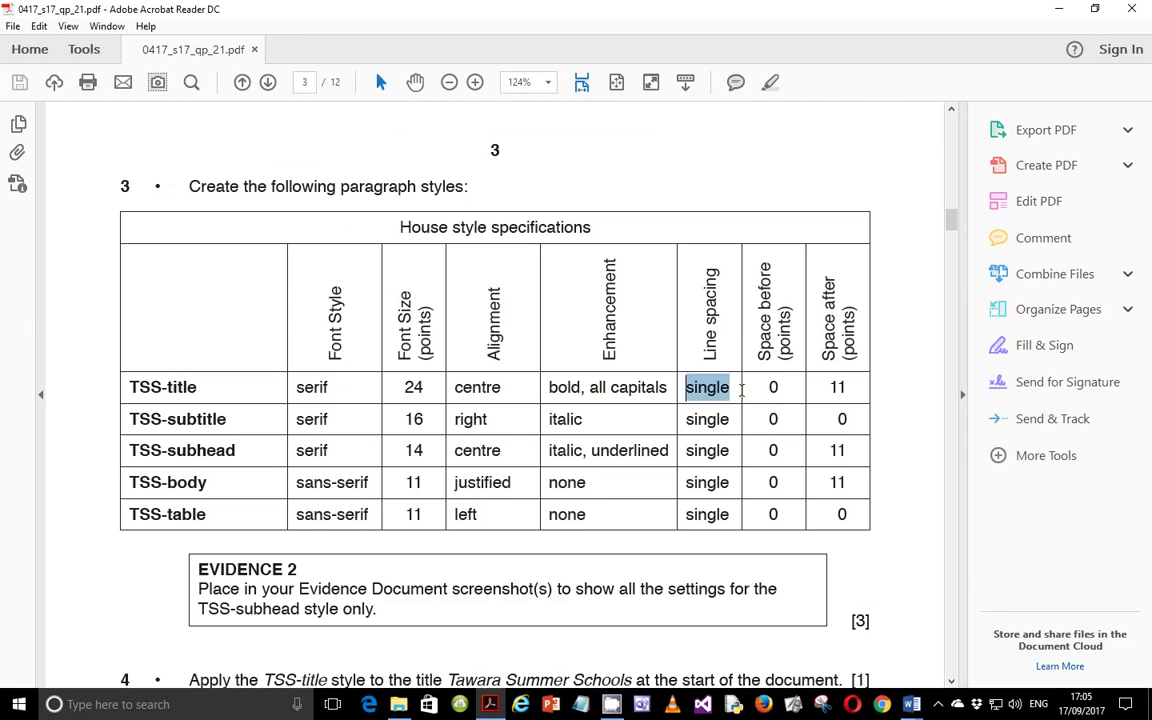
double_click(773, 390)
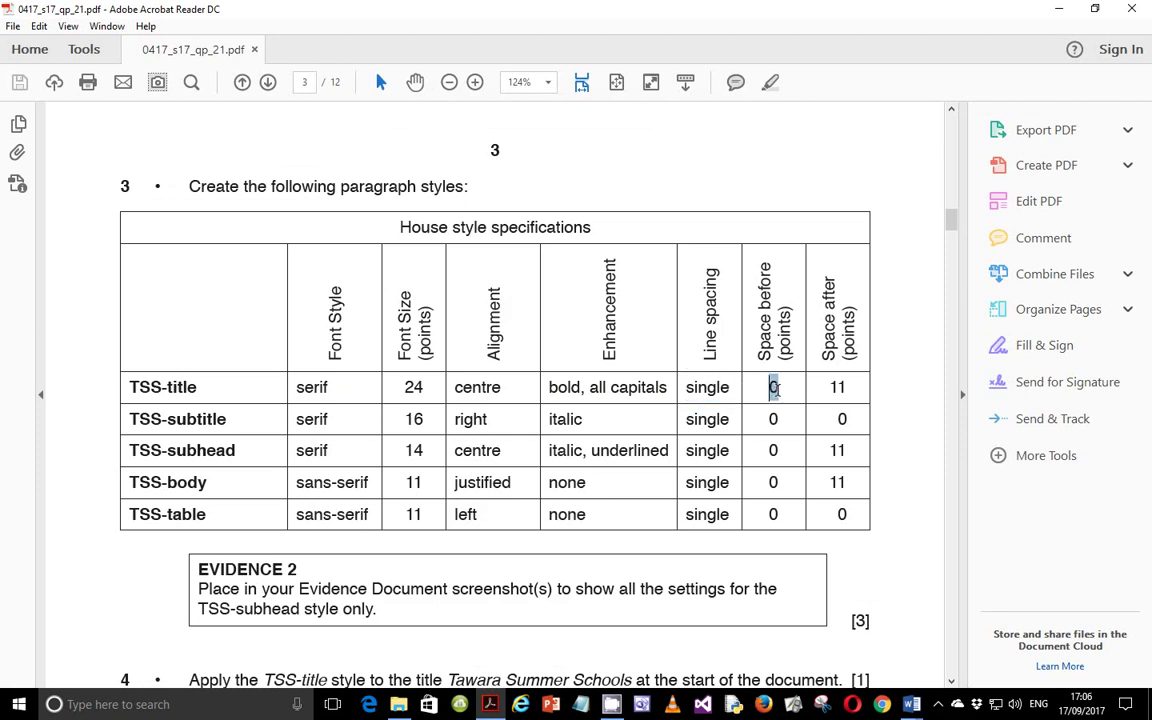
left_click_drag(824, 390, 852, 389)
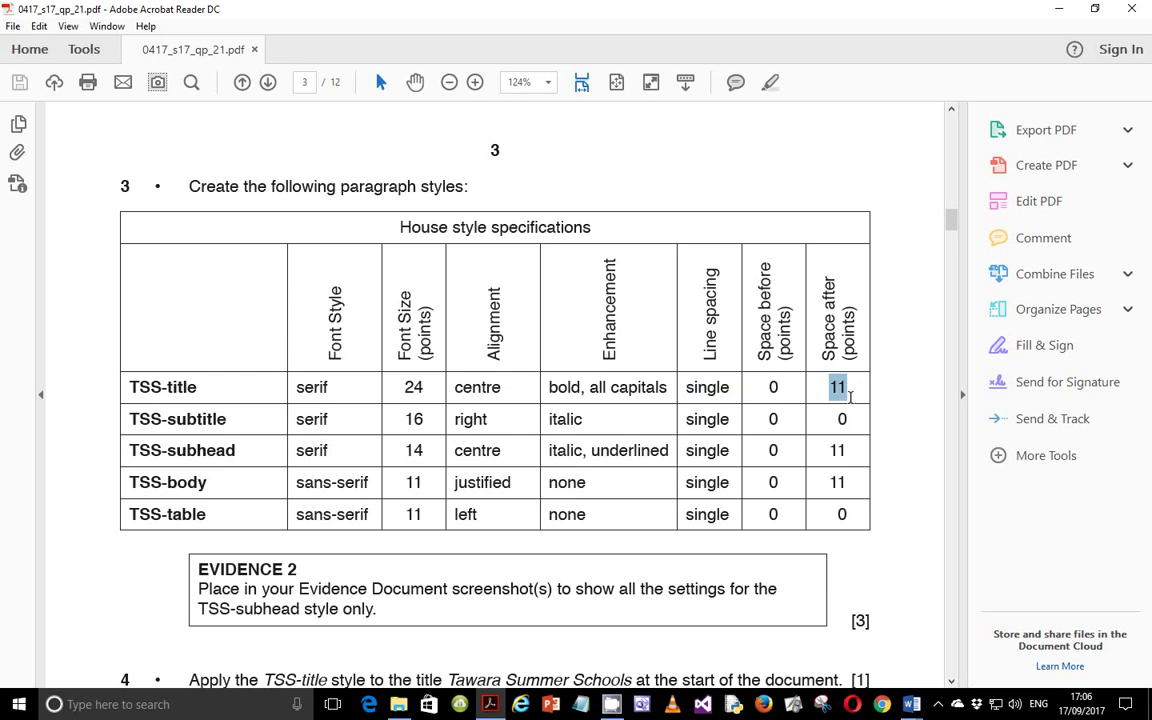
left_click(910, 704)
left_click(944, 656)
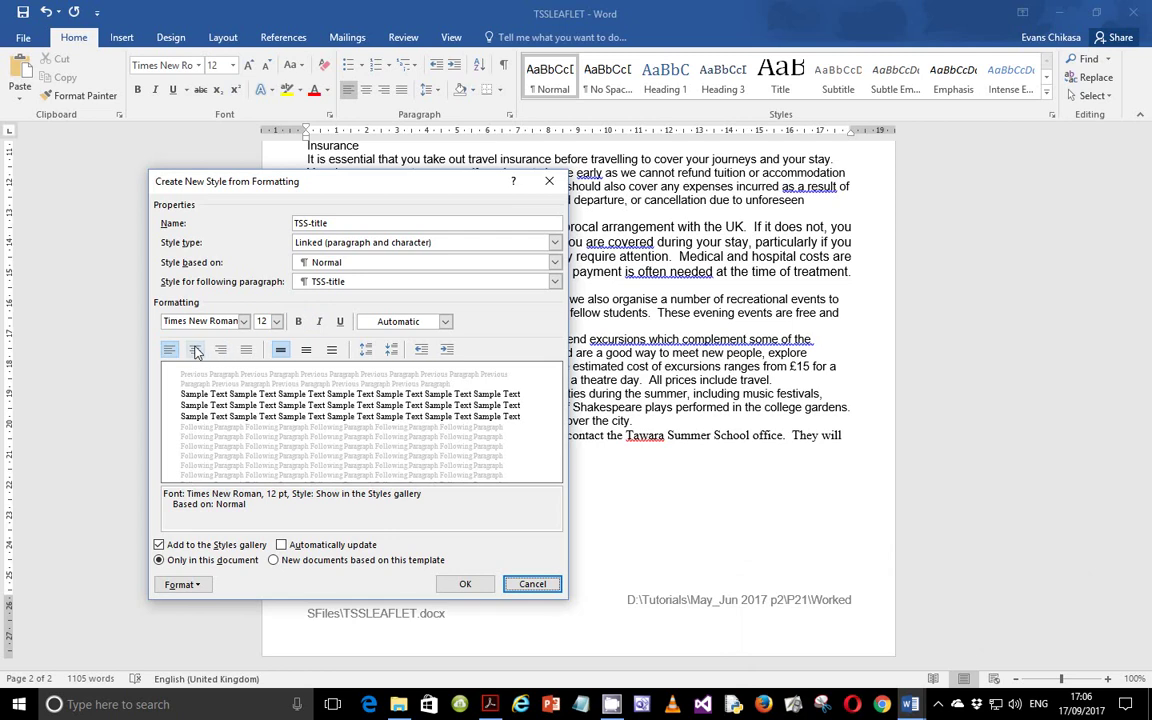
left_click(276, 321)
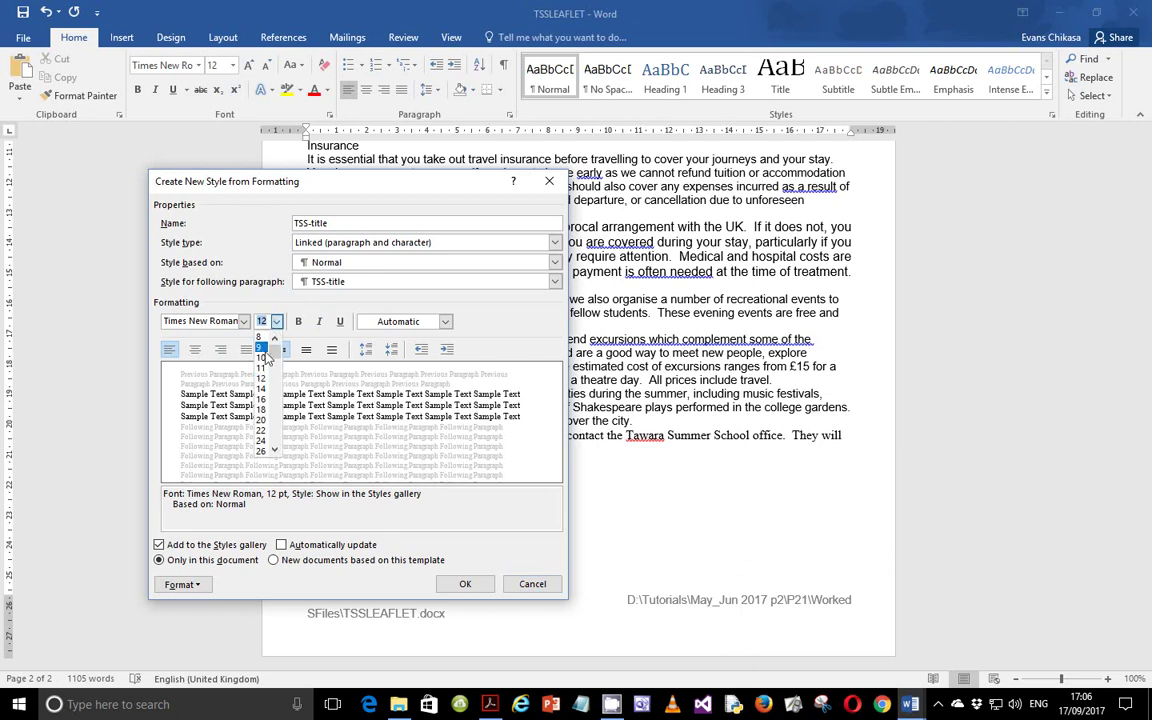
left_click(261, 440)
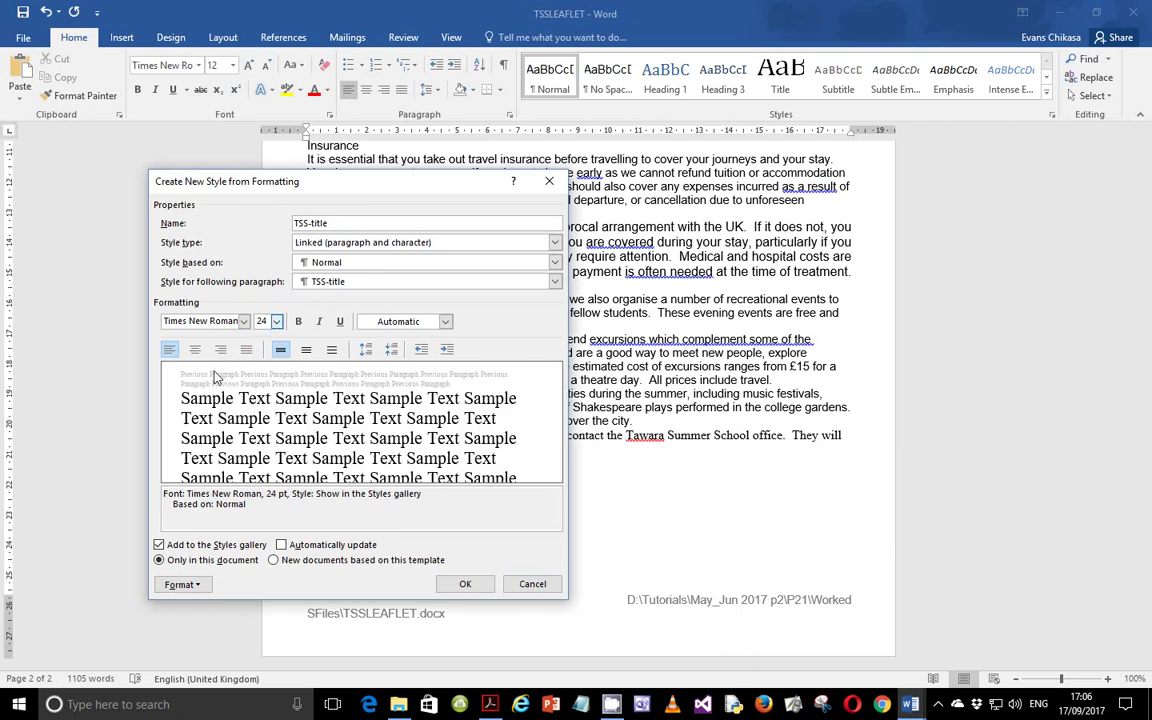
left_click(195, 349)
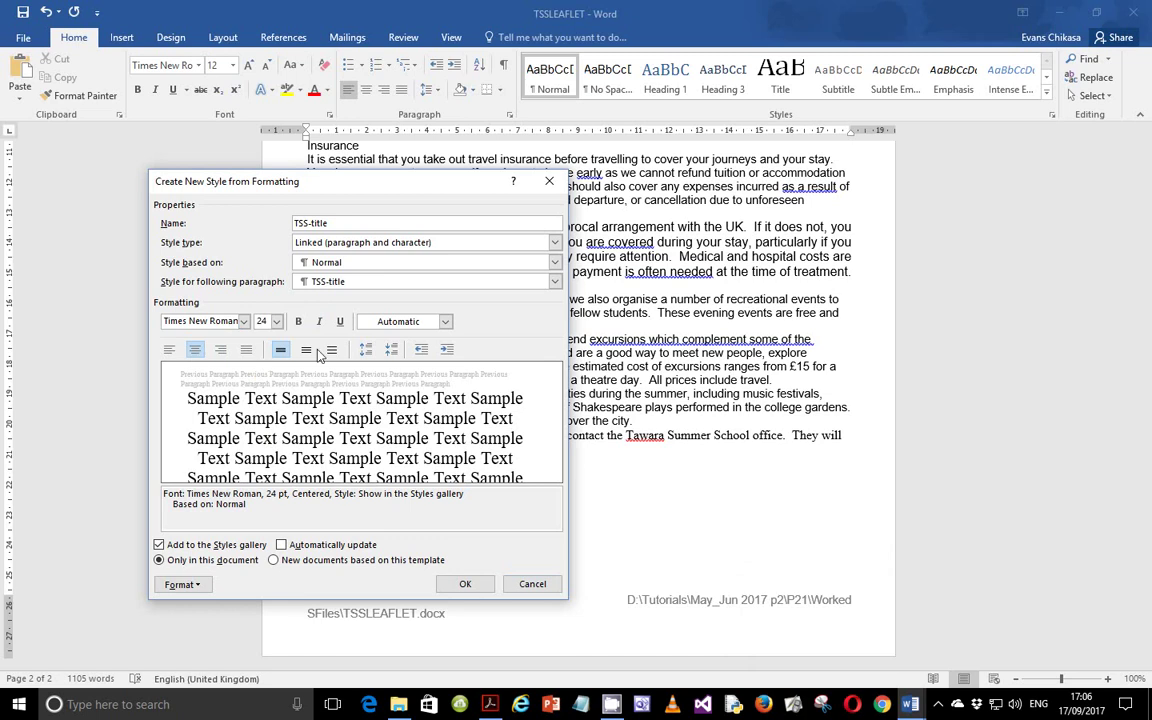
left_click(298, 321)
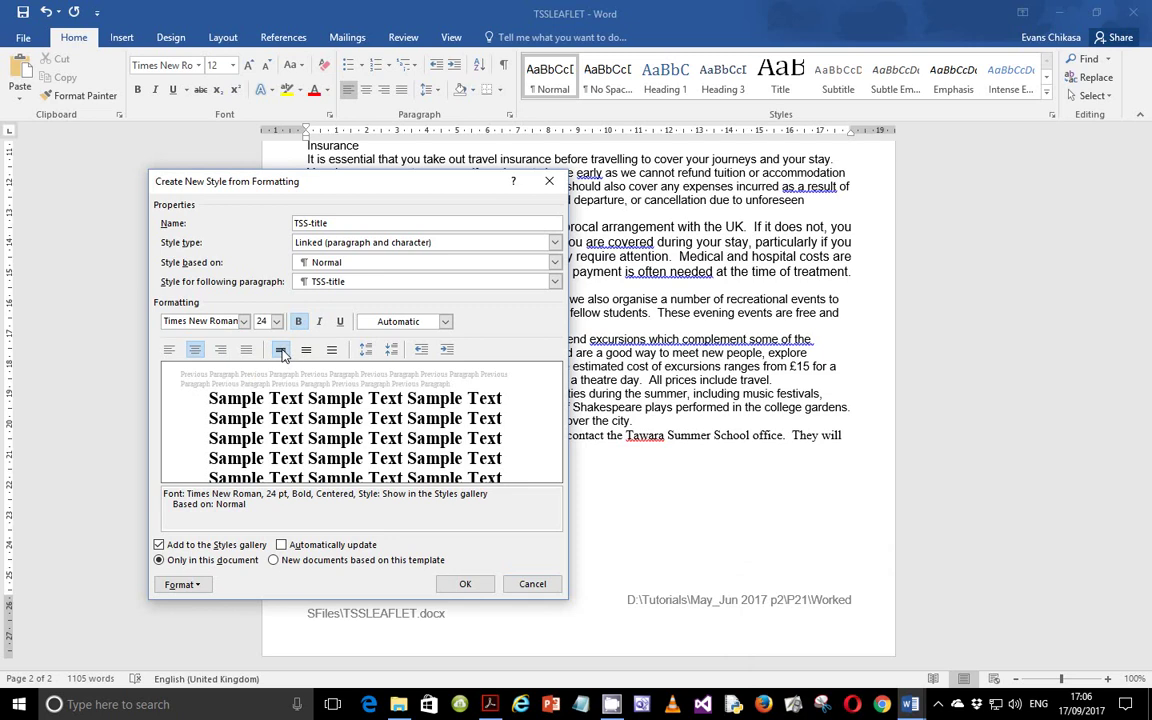
Set the TSS-title style's paragraph spacing after to 11 pt
left_click(182, 584)
left_click(225, 442)
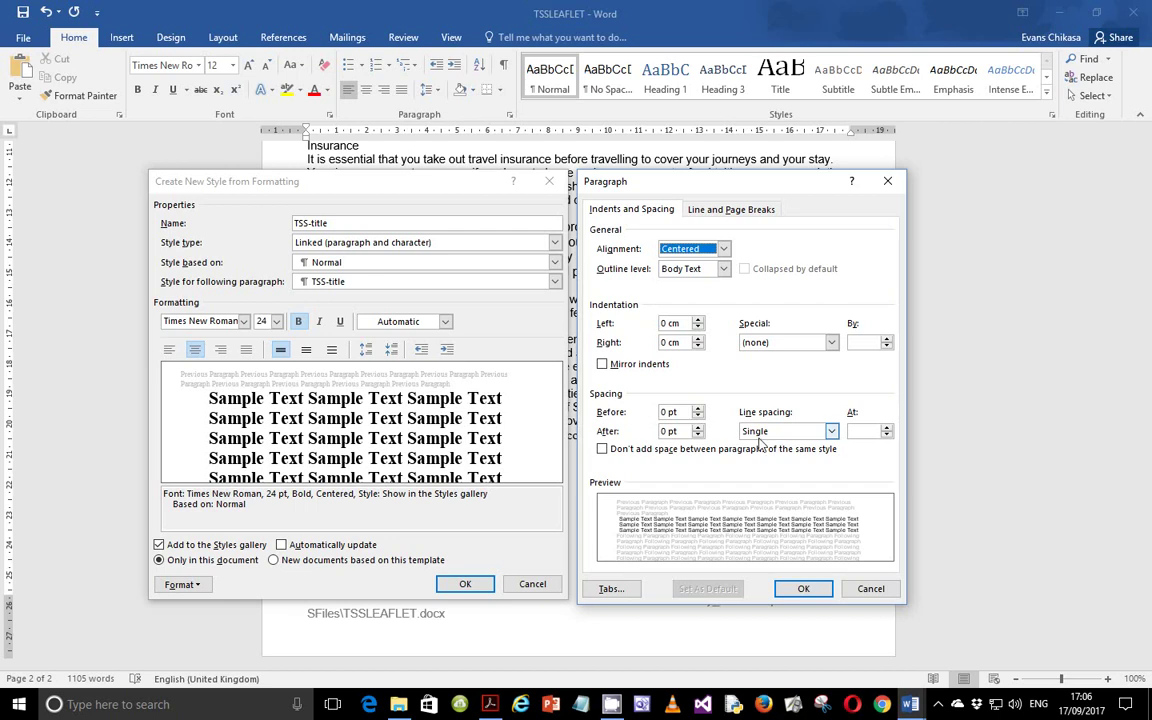
left_click(698, 427)
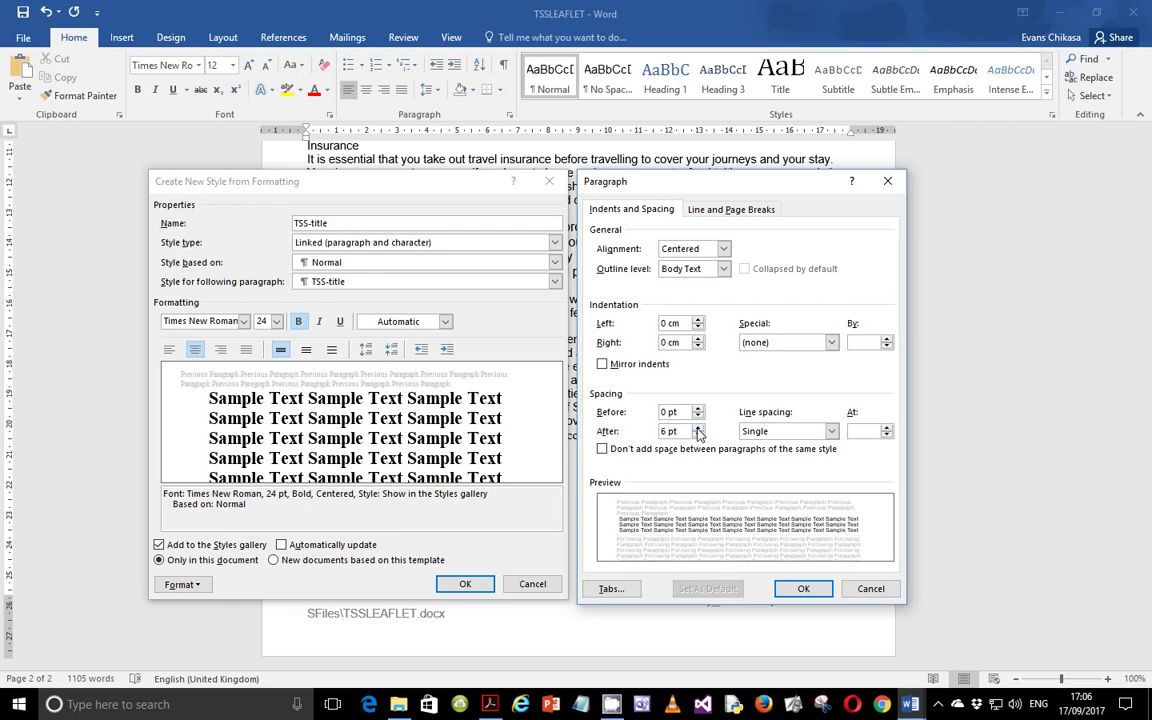
double_click(664, 431)
type("11")
left_click(803, 588)
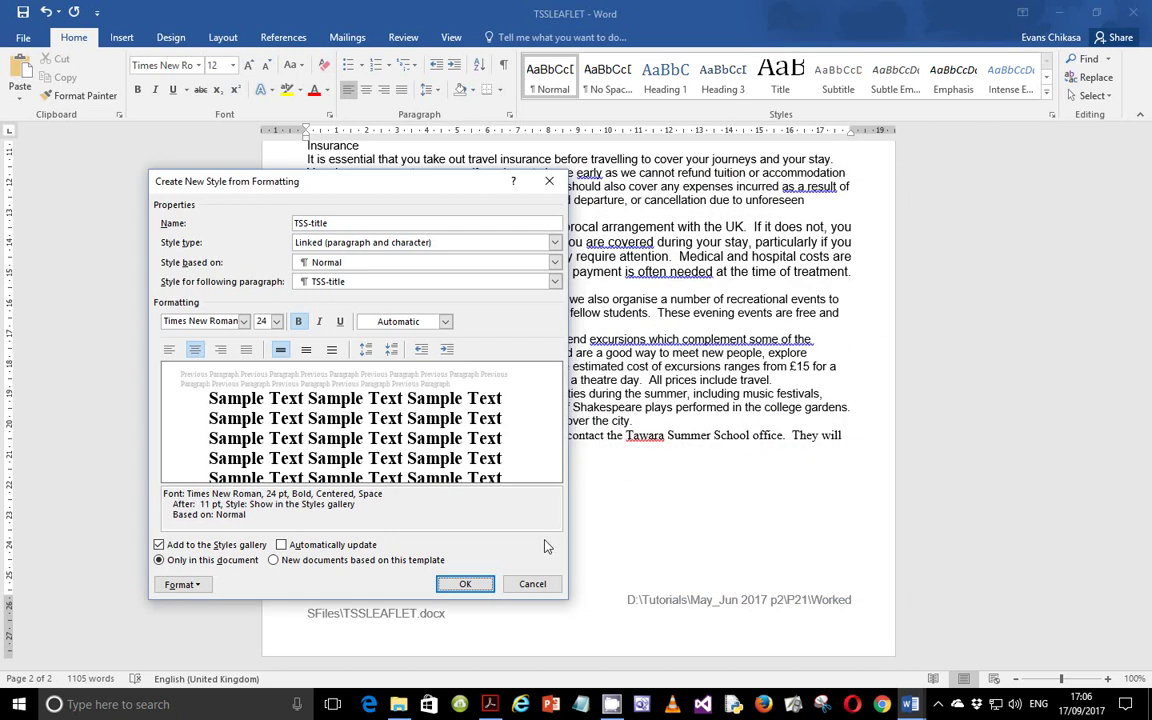
Apply the All caps font effect to the TSS-title style and save the new style
left_click(180, 584)
left_click(194, 418)
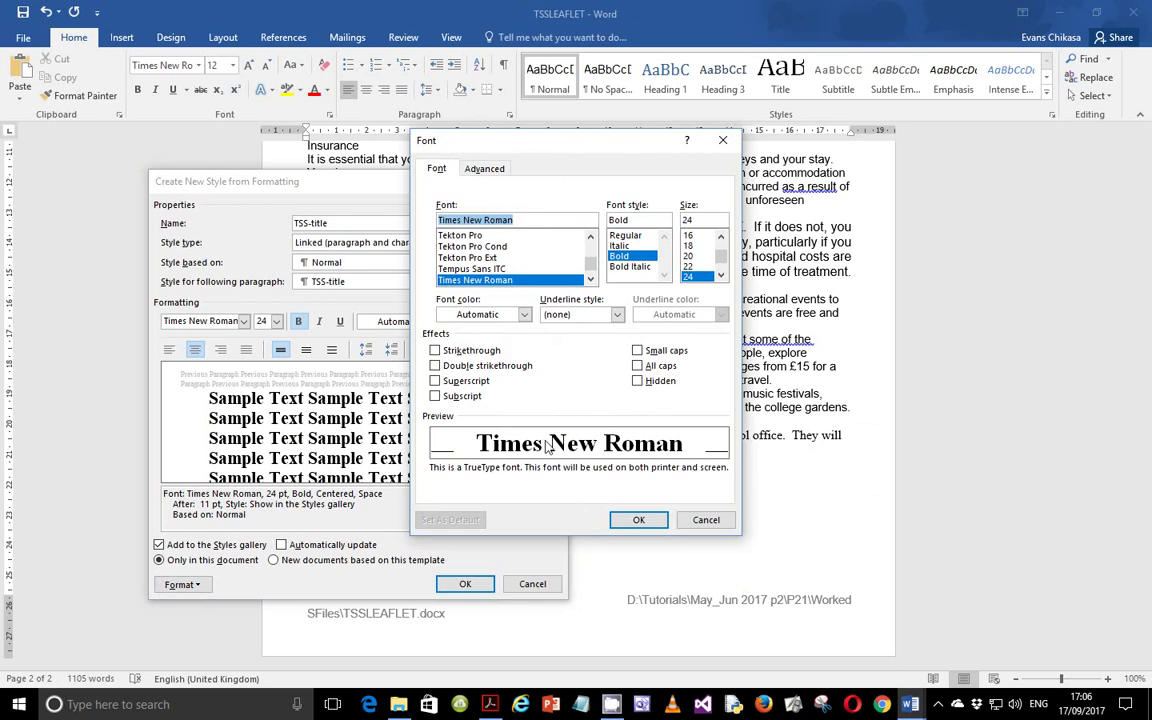
left_click(657, 366)
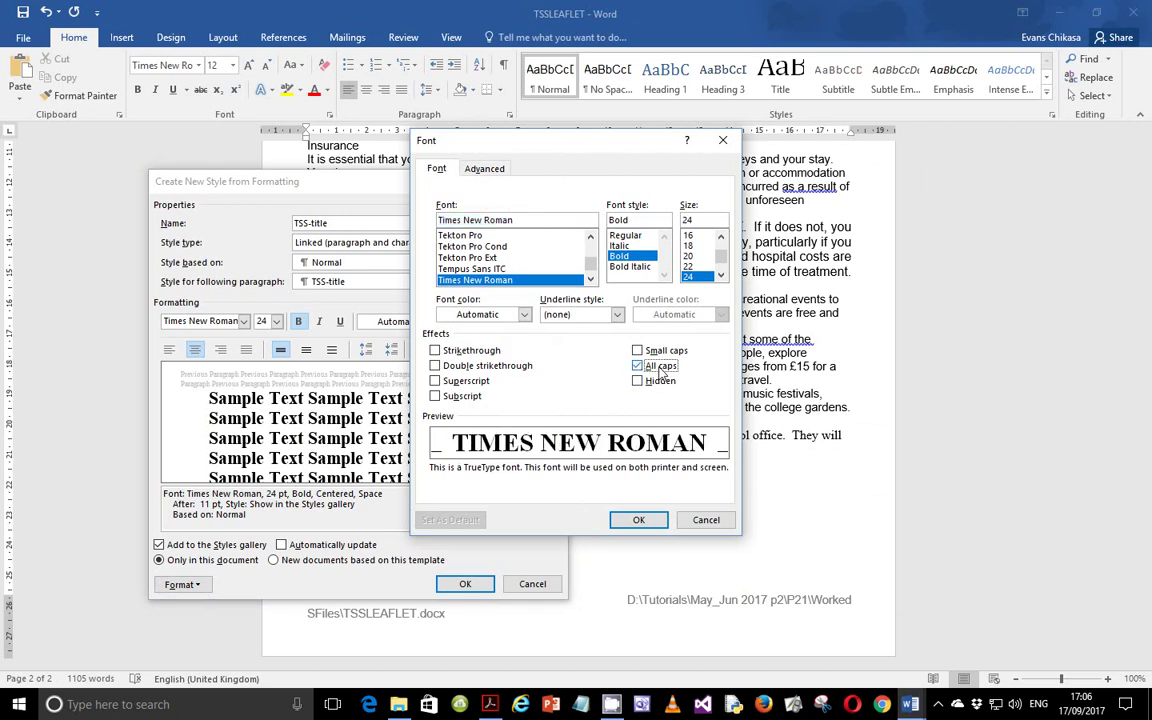
left_click(634, 523)
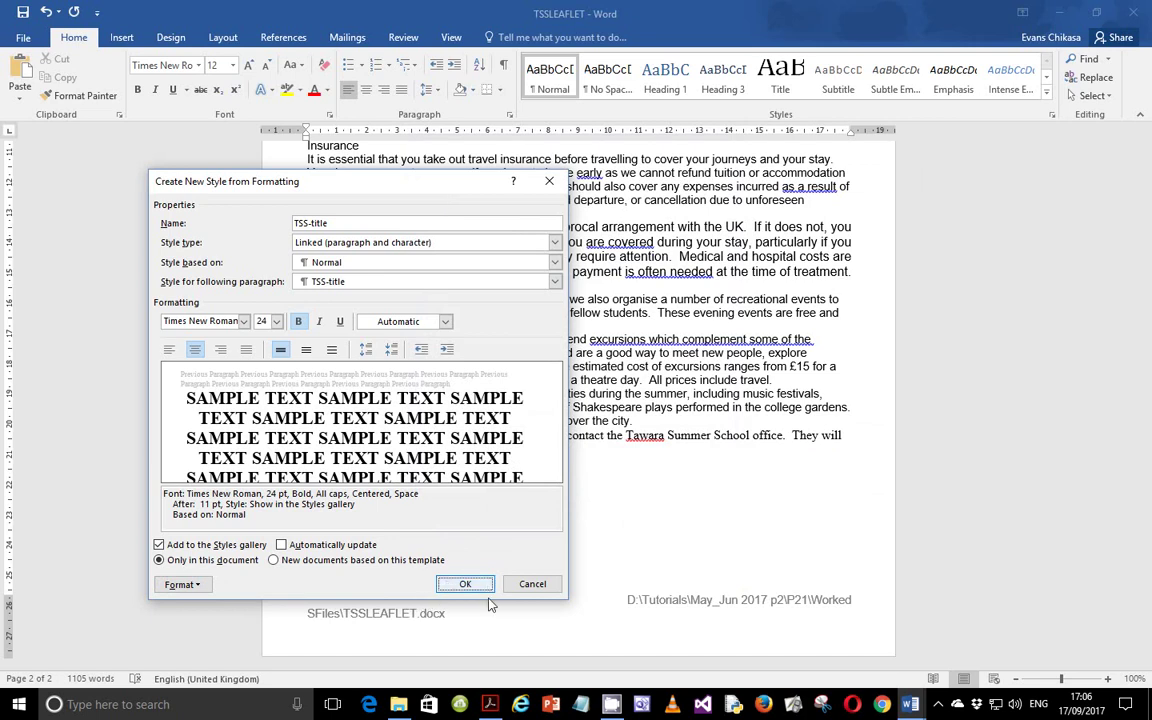
left_click(465, 584)
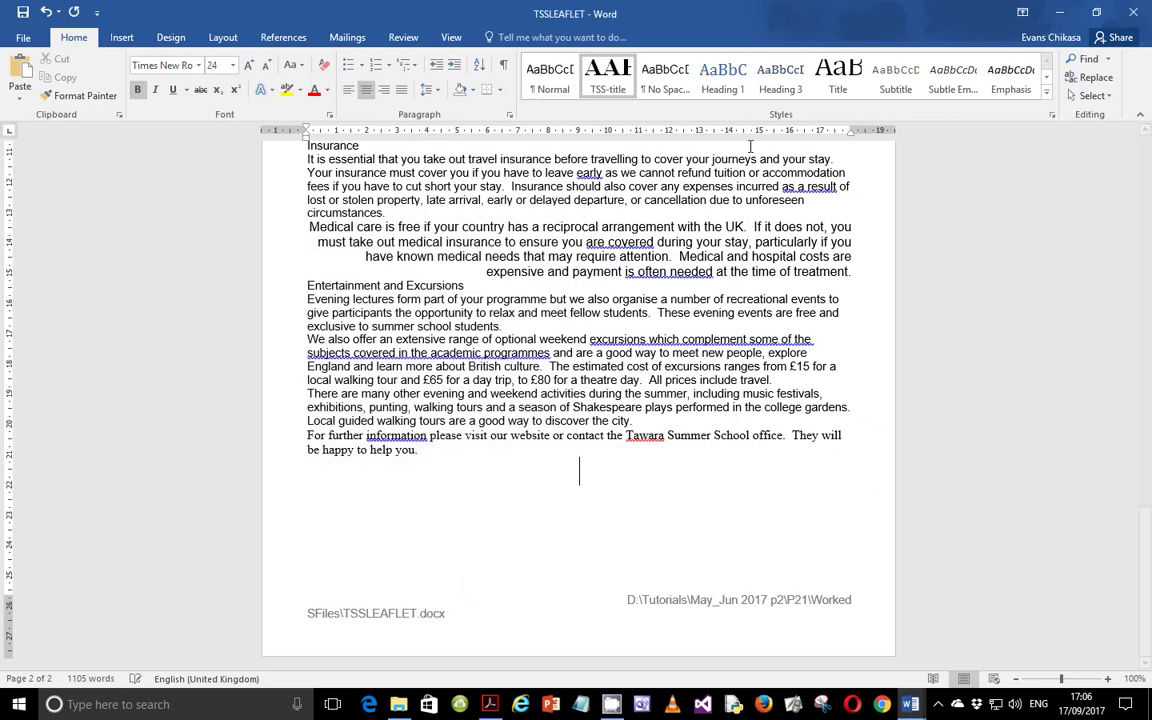
Check the second style name in the exam PDF and start a new style in Word named TSS-subtitle, based on Normal
left_click(489, 705)
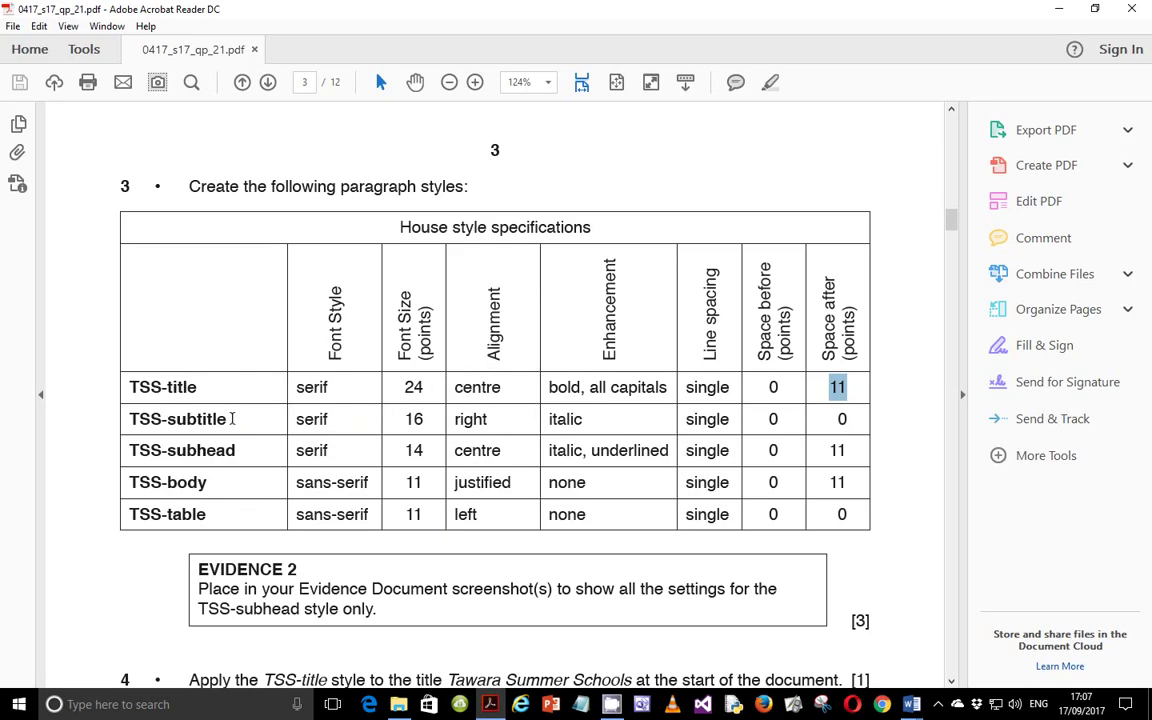
left_click_drag(229, 419, 98, 417)
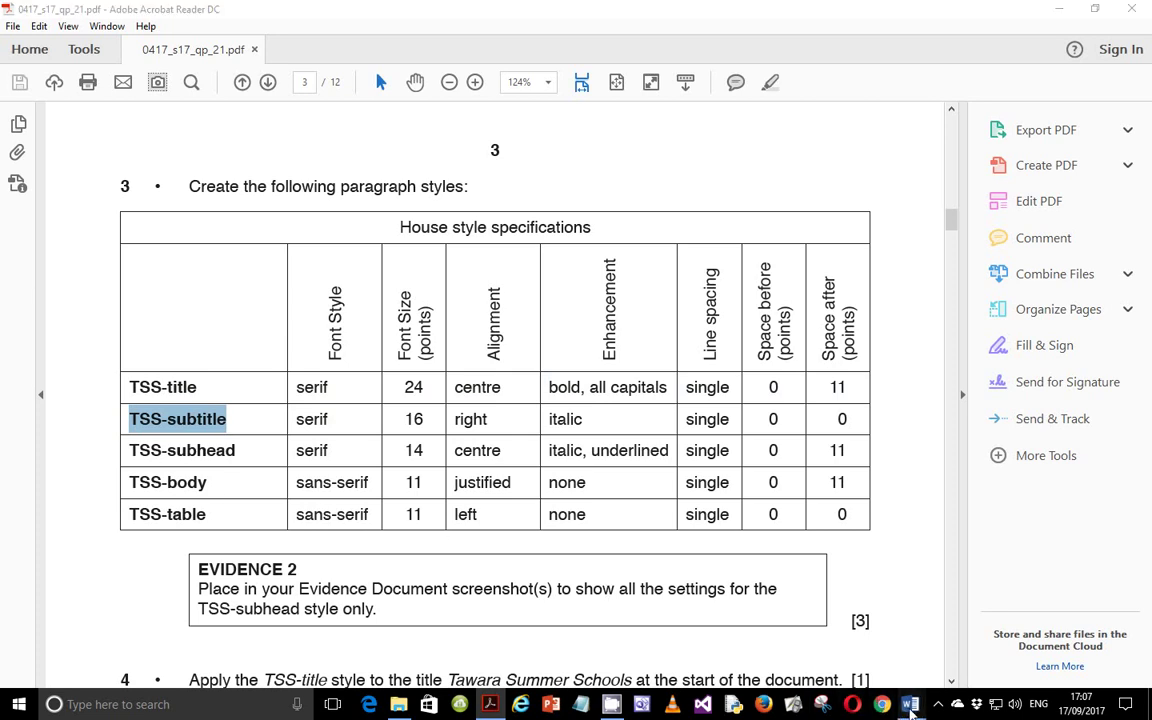
mouse_move(910, 704)
left_click(1040, 603)
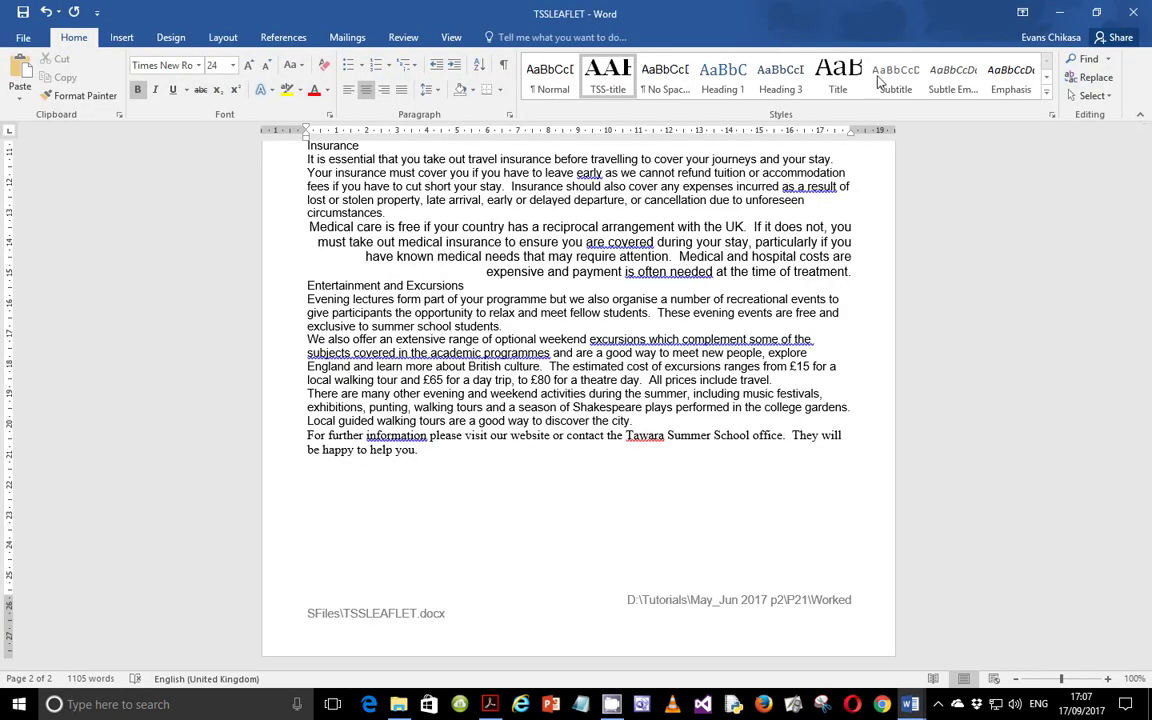
left_click(1046, 91)
left_click(578, 154)
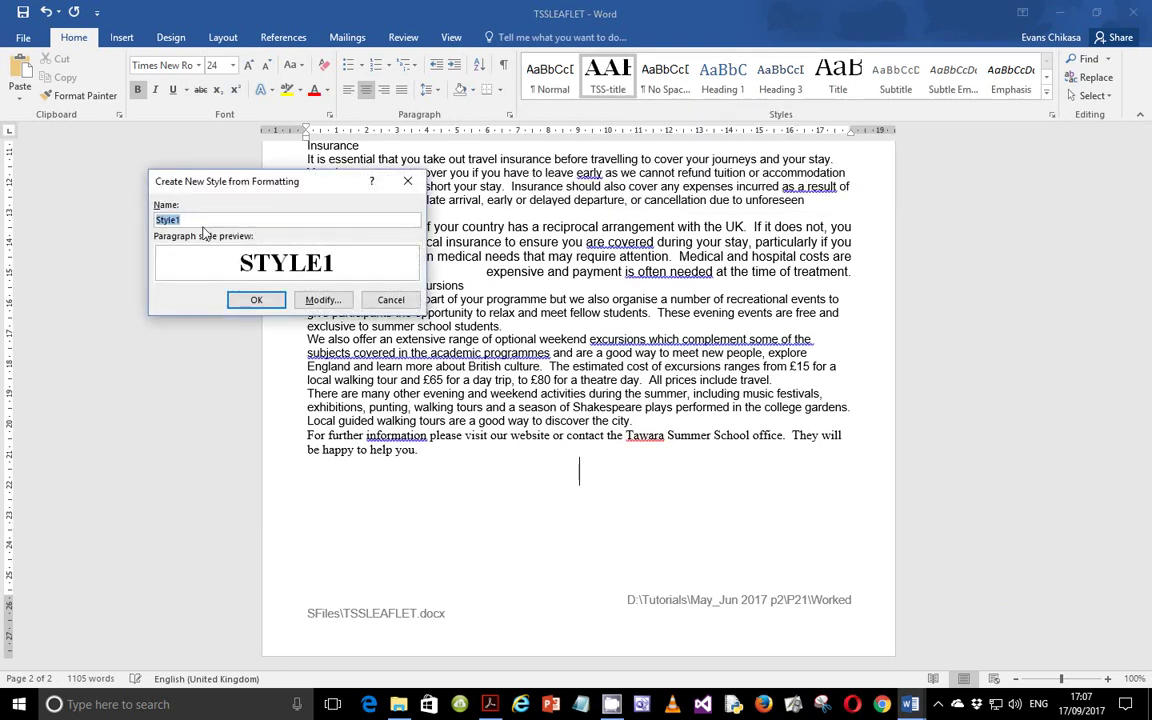
type("TSS-subtitle")
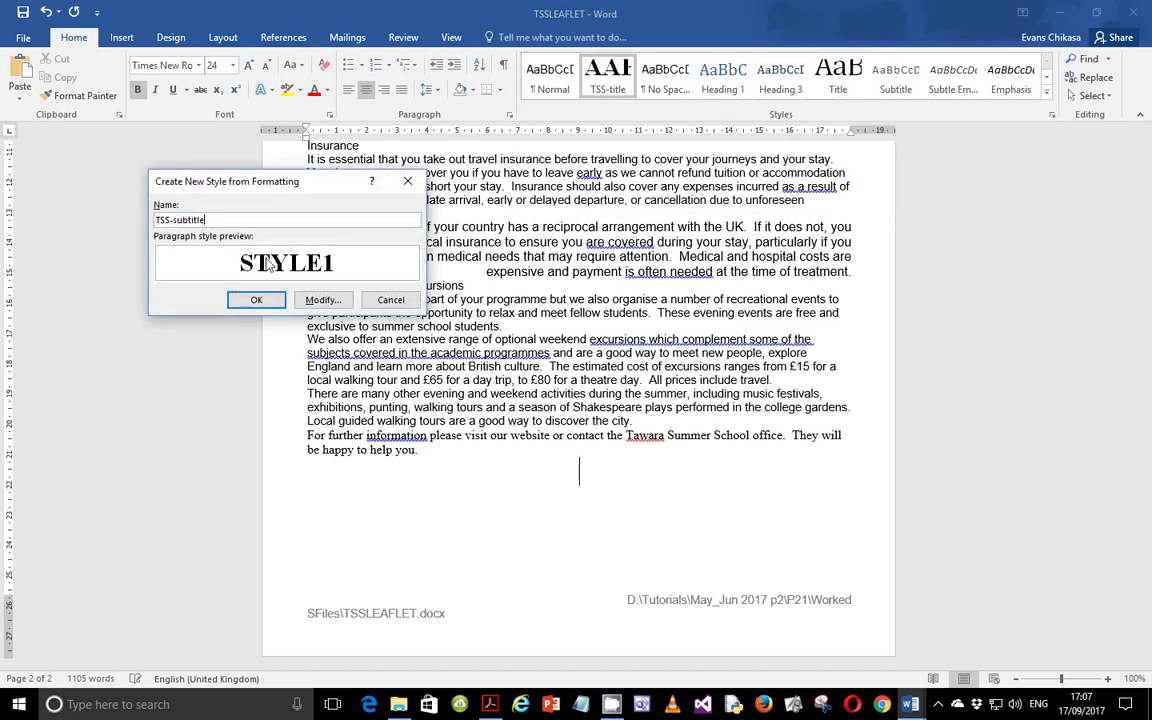
left_click(322, 300)
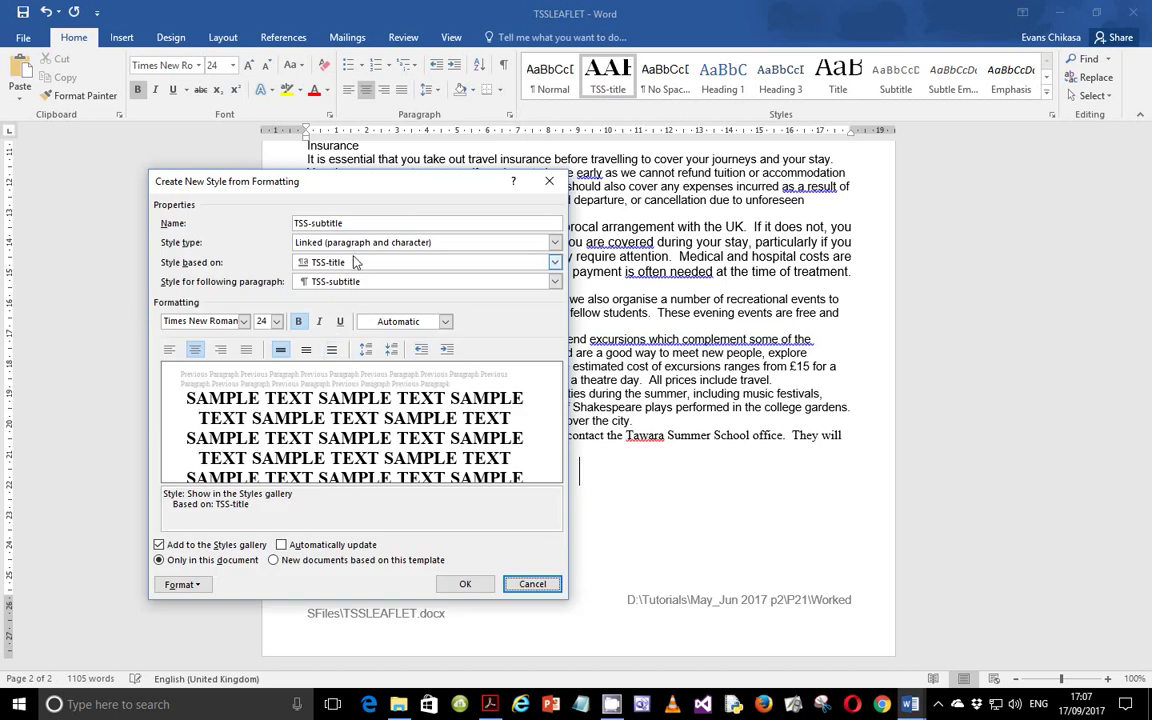
left_click(354, 262)
left_click(326, 286)
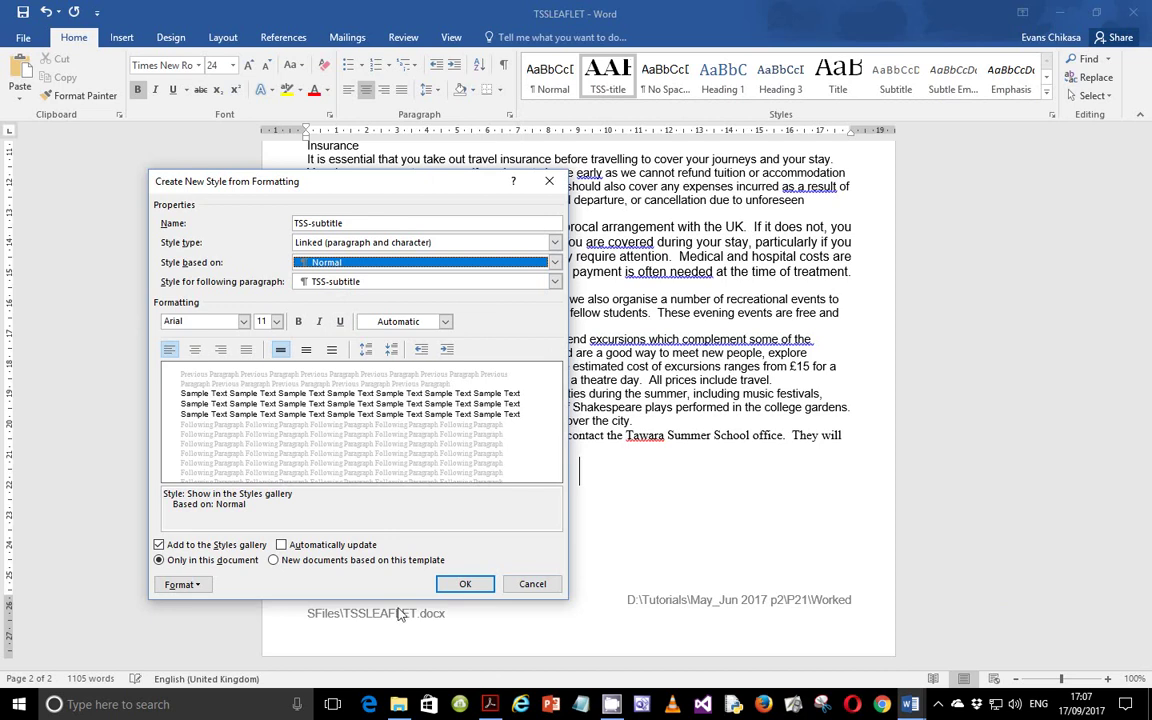
Check the TSS-subtitle row in the exam PDF and set the new style in Word to right-aligned, single-spaced, 16 pt Times New Roman italic
left_click(490, 705)
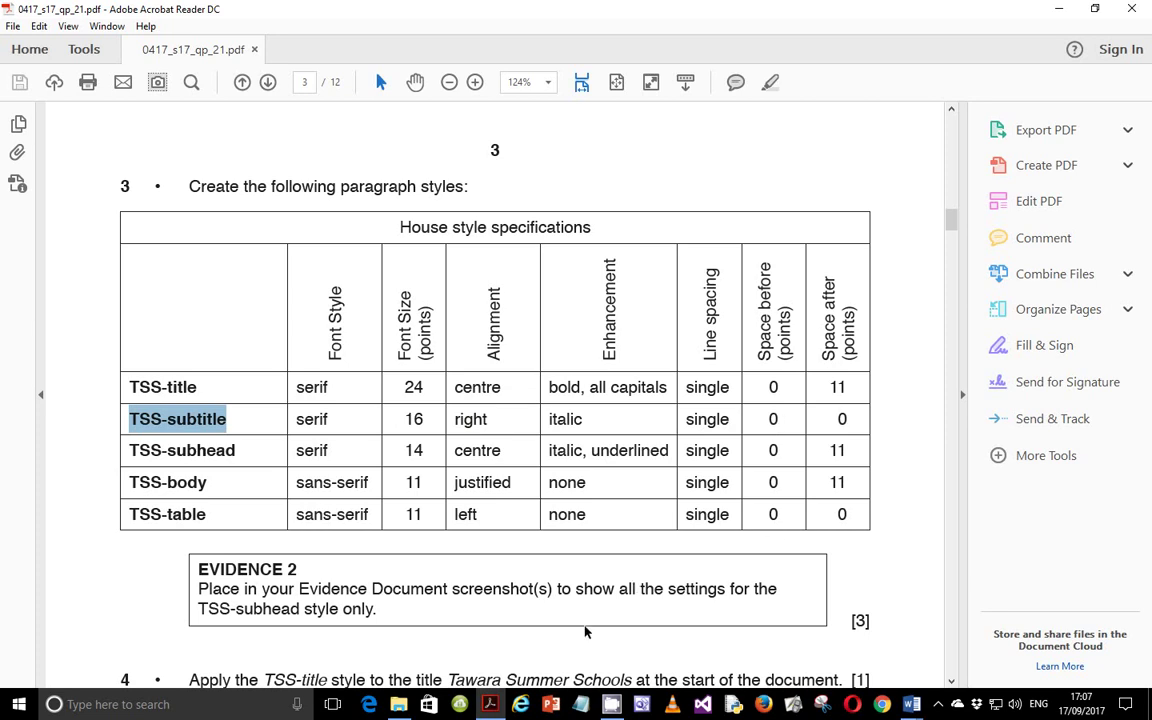
mouse_move(910, 704)
left_click(893, 610)
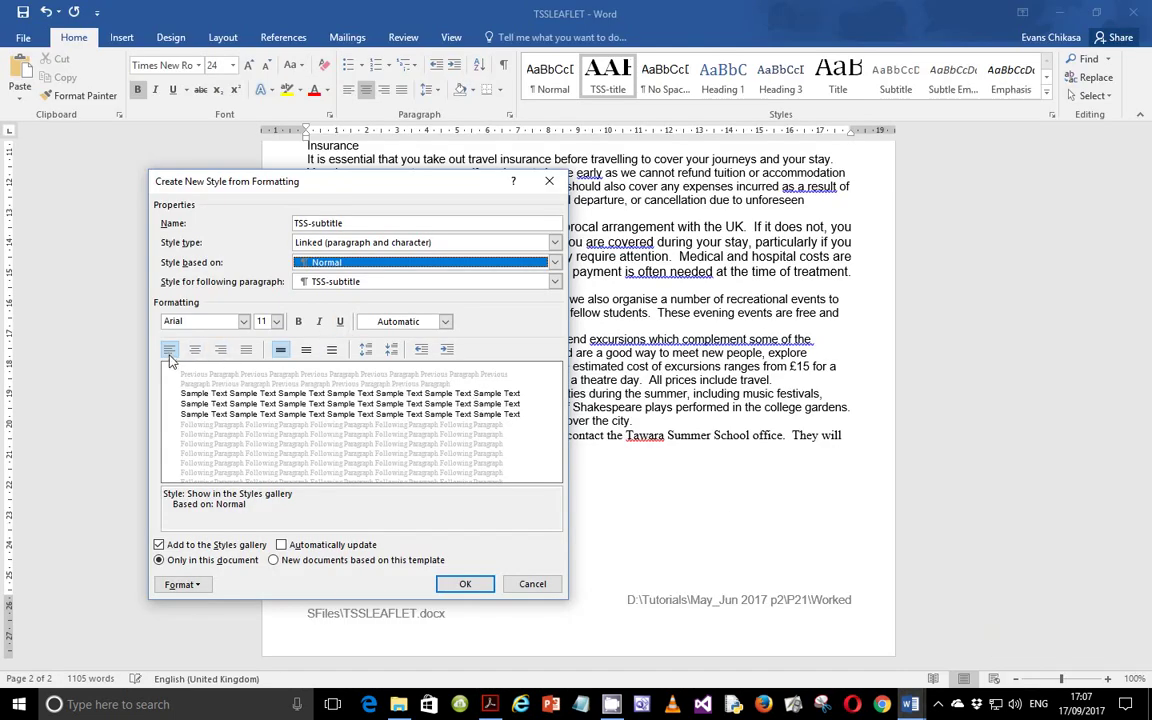
left_click(220, 349)
left_click(278, 325)
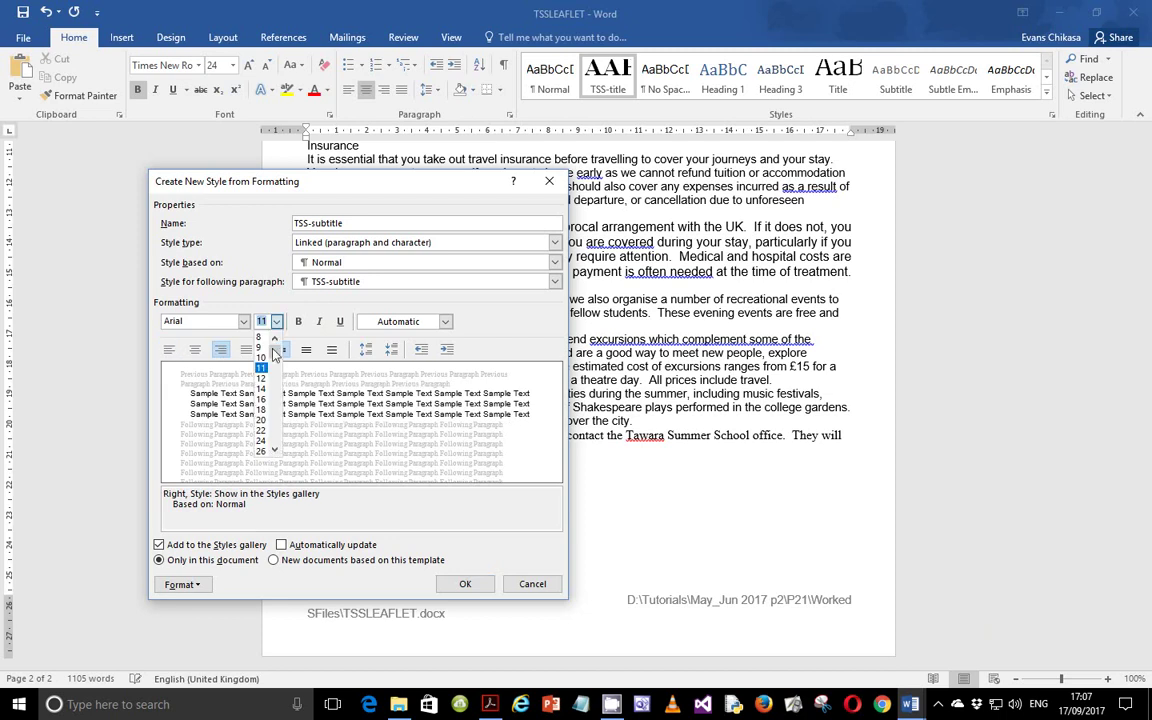
left_click(240, 366)
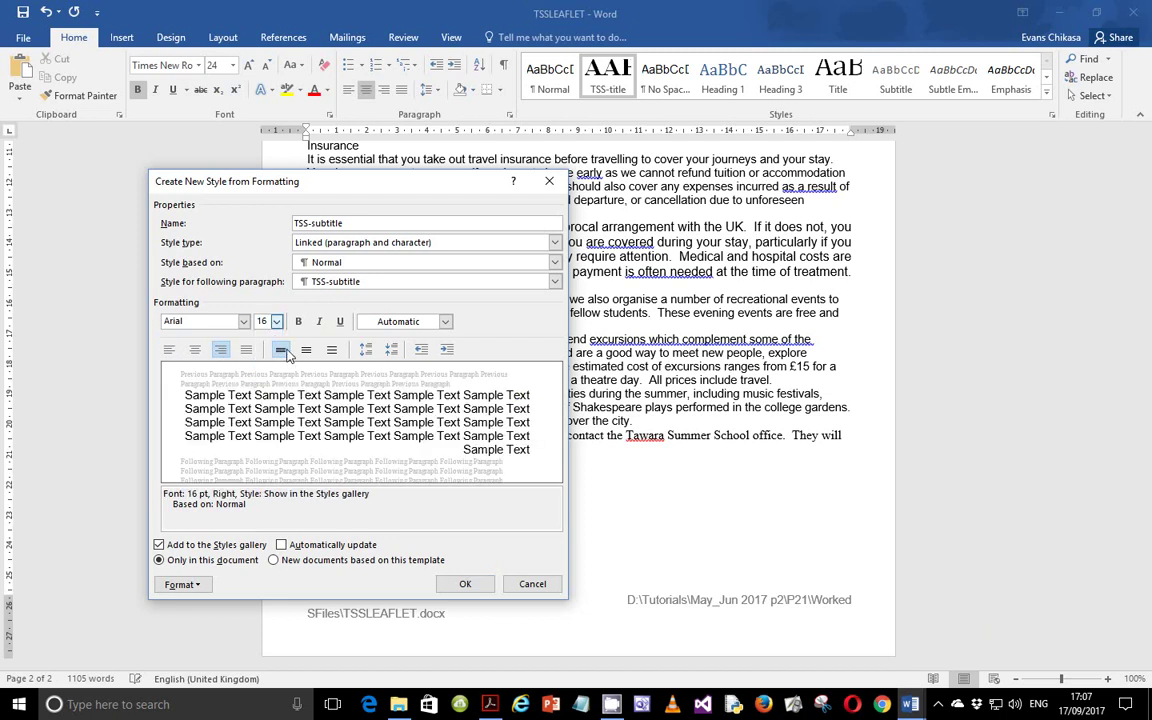
left_click(284, 352)
left_click(244, 322)
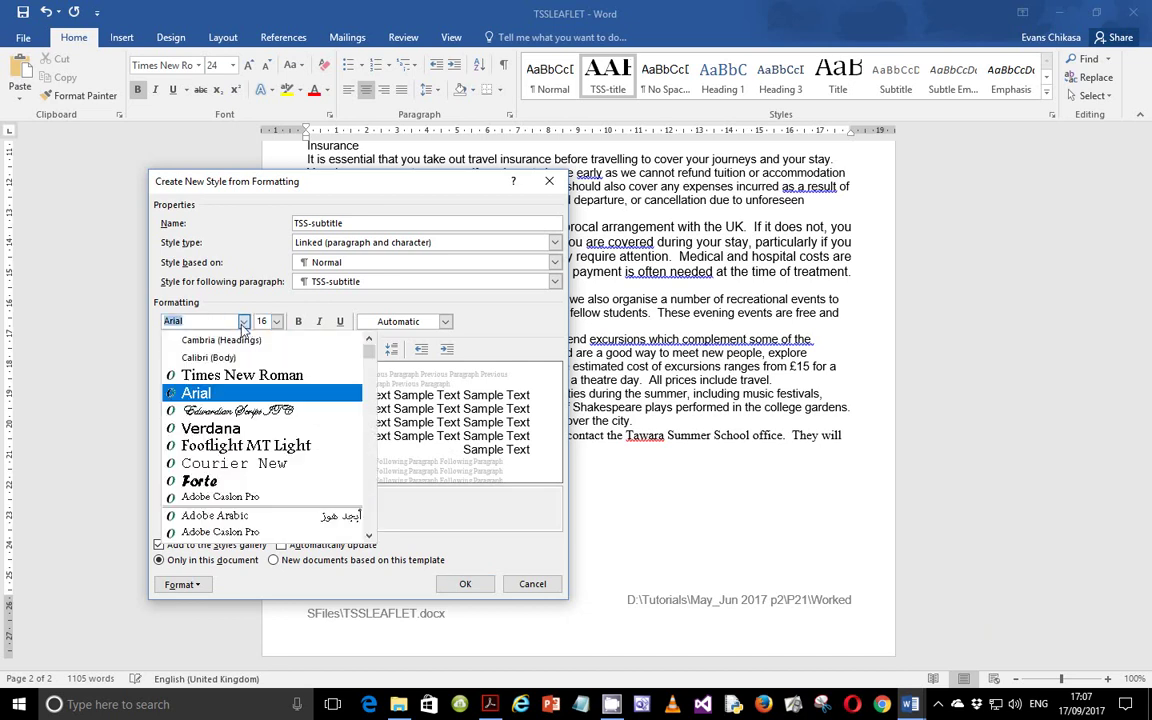
left_click(222, 380)
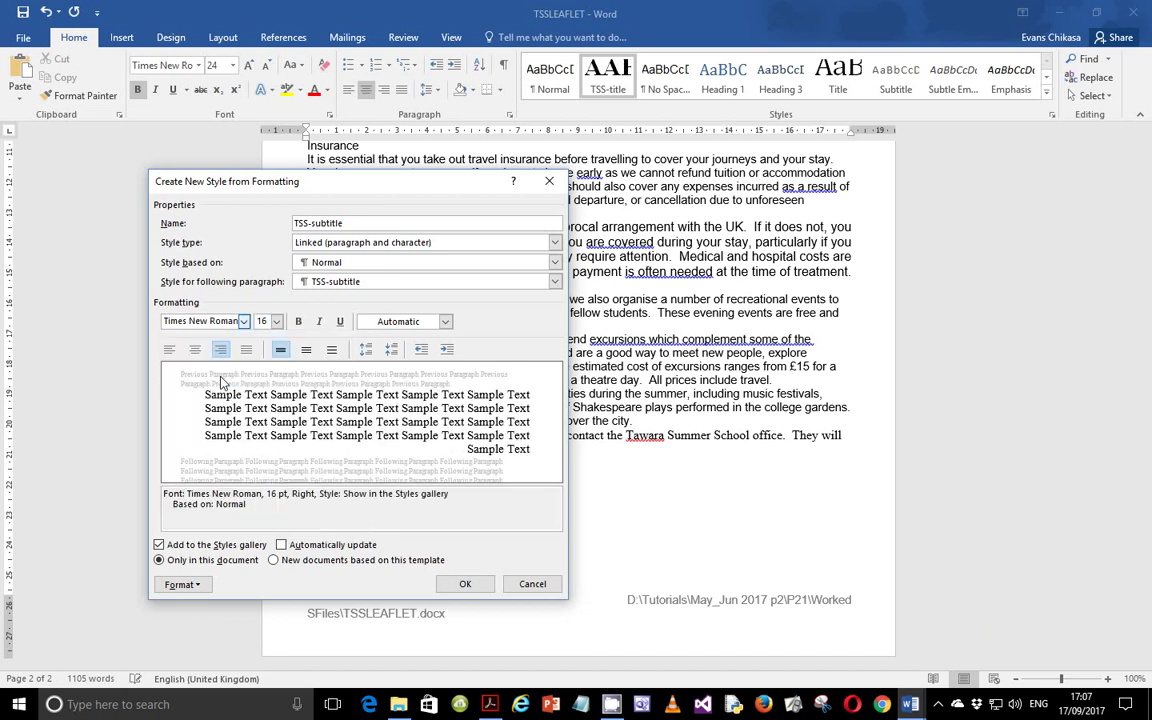
left_click(320, 323)
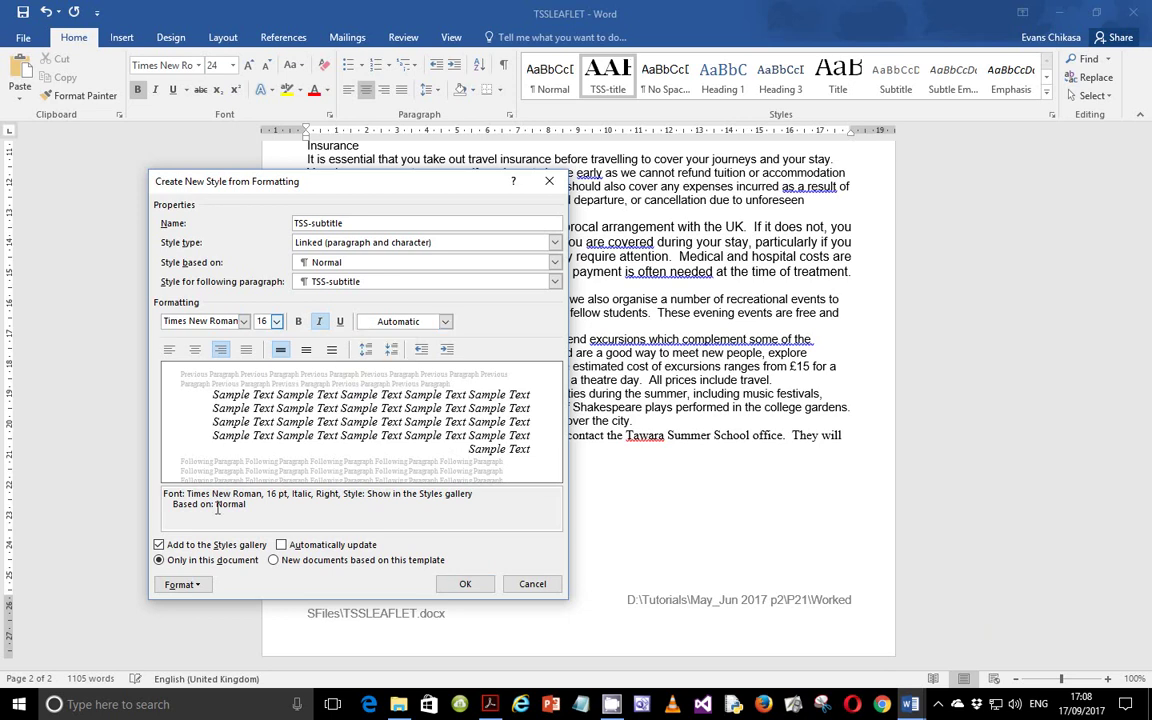
Check the TSS-subtitle style's paragraph spacing before and after, and save the new style
left_click(182, 584)
left_click(250, 440)
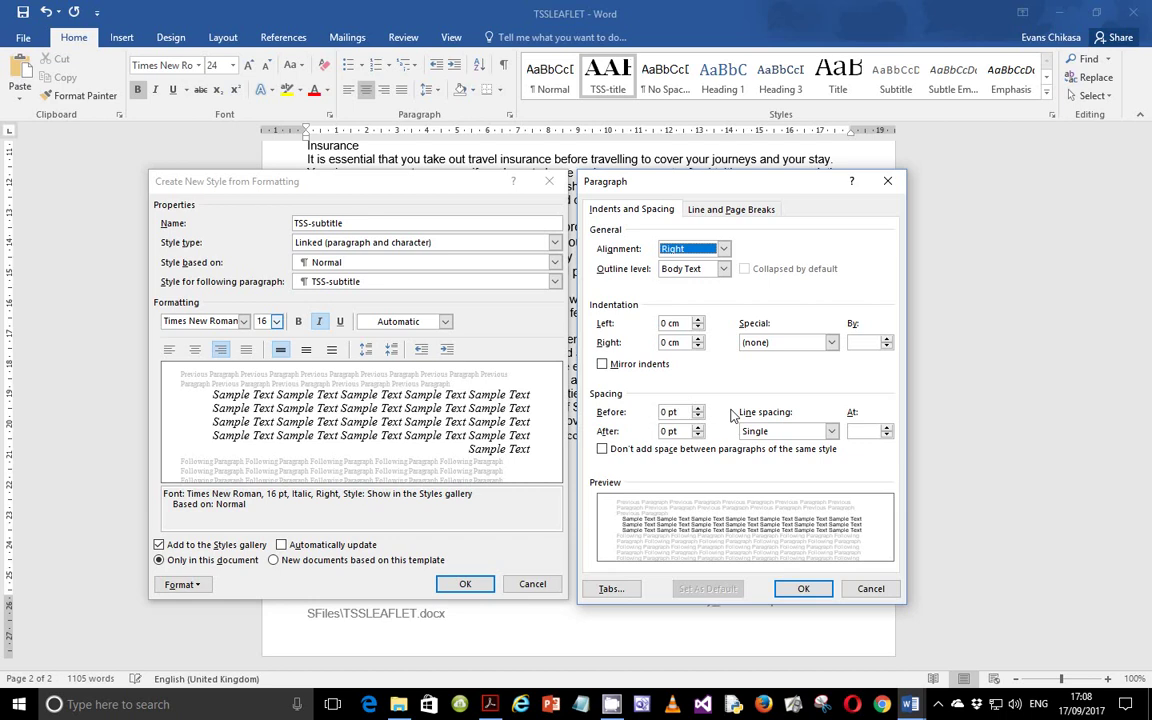
left_click(800, 589)
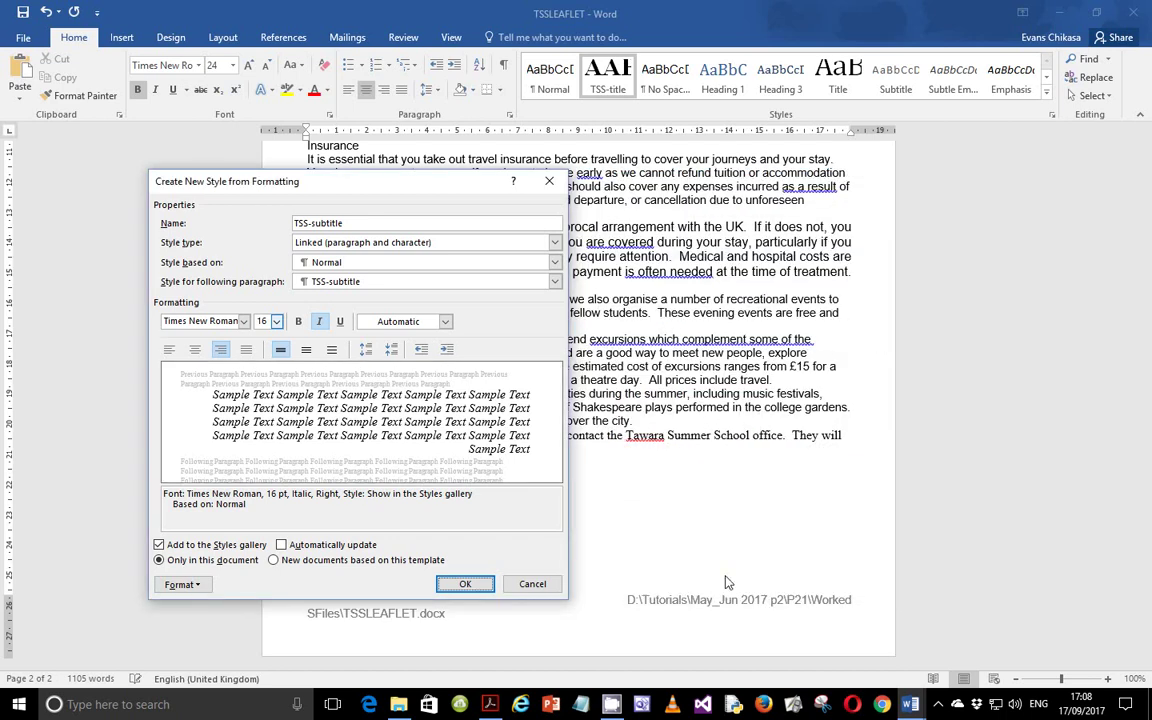
left_click(462, 585)
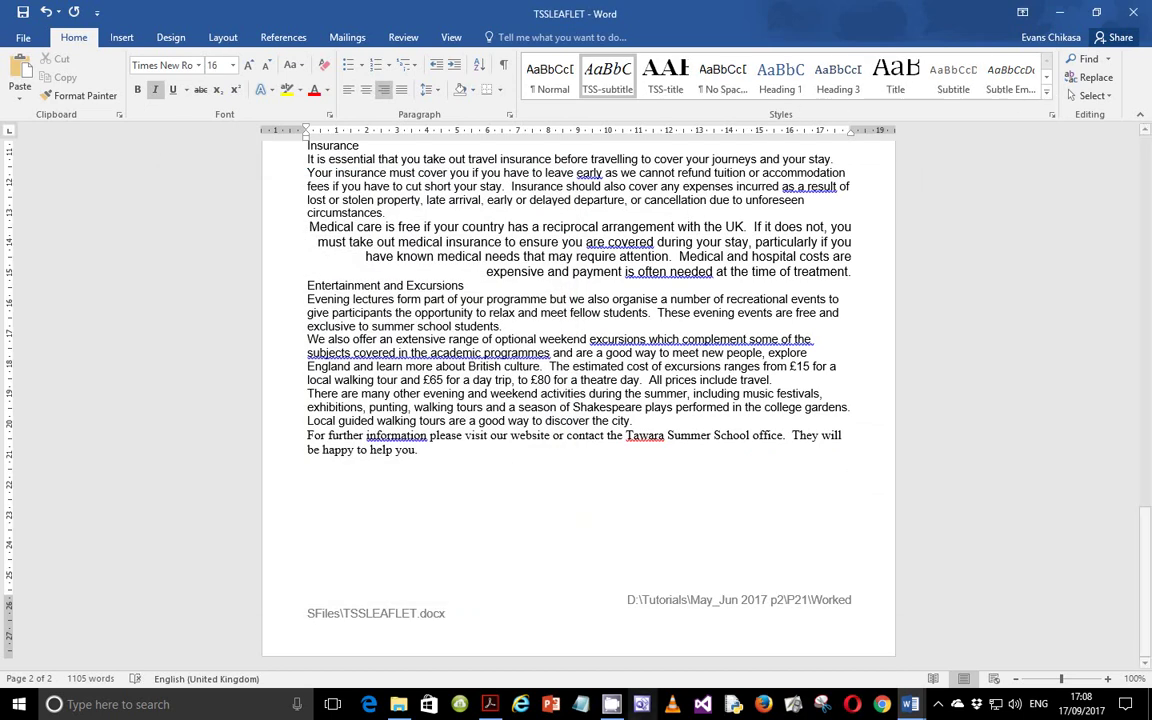
Look up the TSS-subhead row in the exam PDF's house style table and return to the Word document
left_click(489, 704)
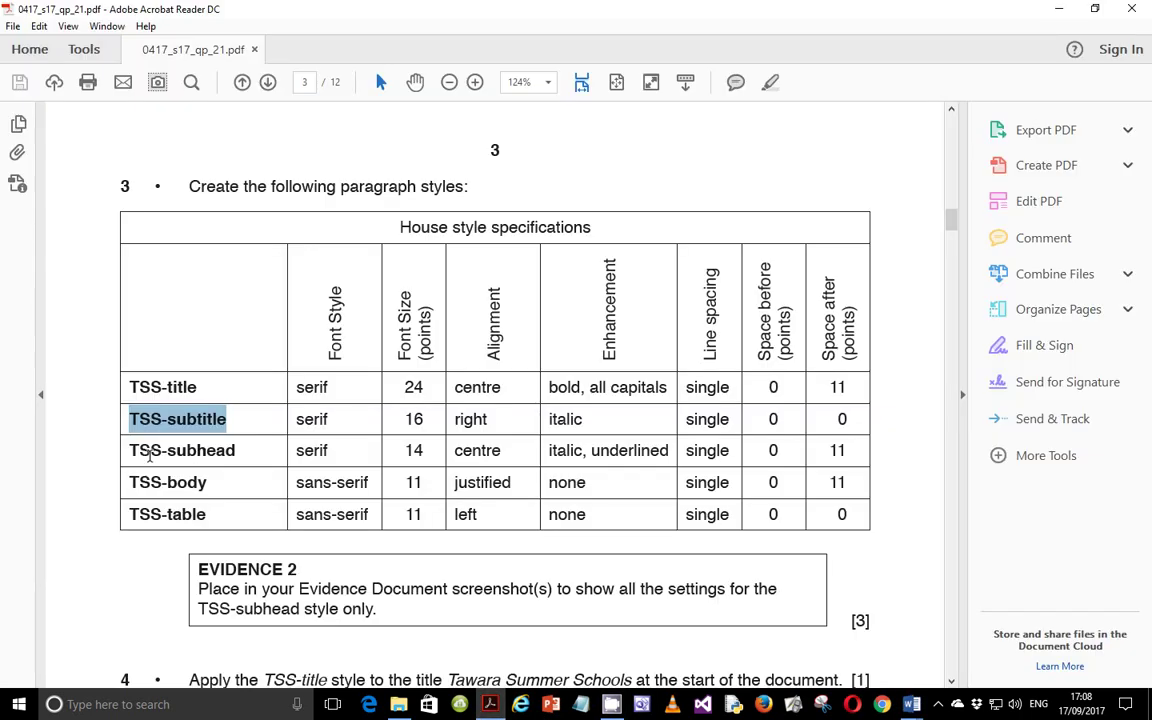
triple_click(150, 452)
left_click_drag(238, 450, 130, 449)
left_click(316, 456)
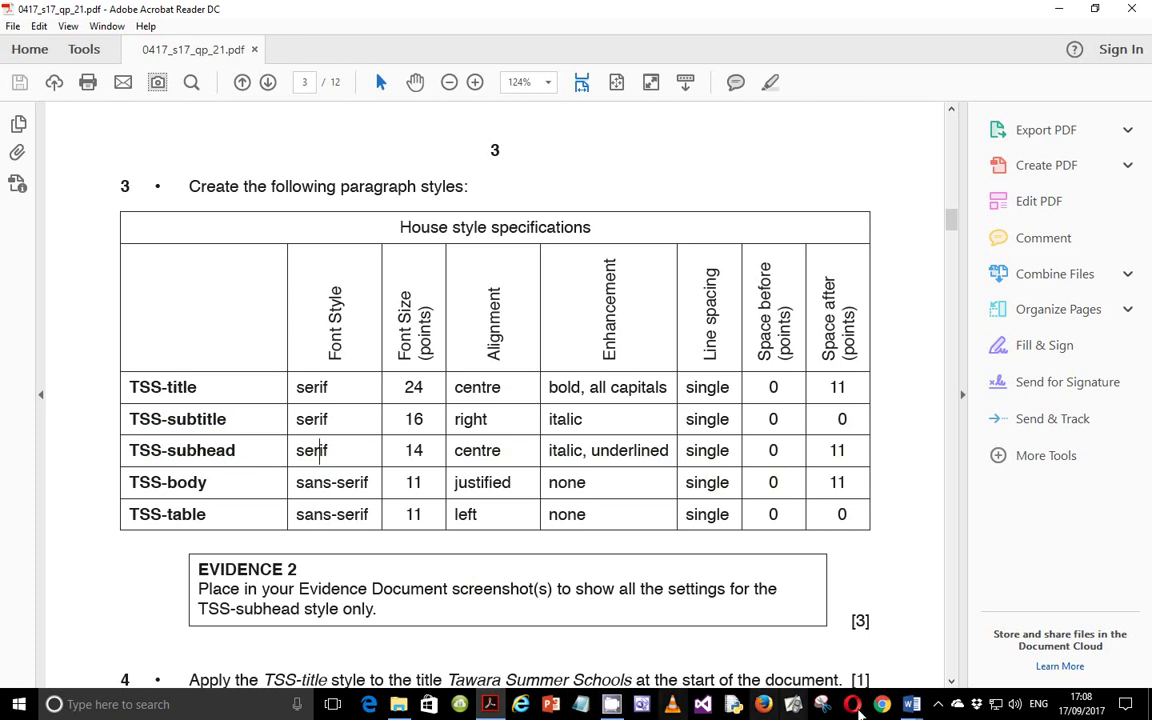
left_click(911, 704)
left_click(923, 678)
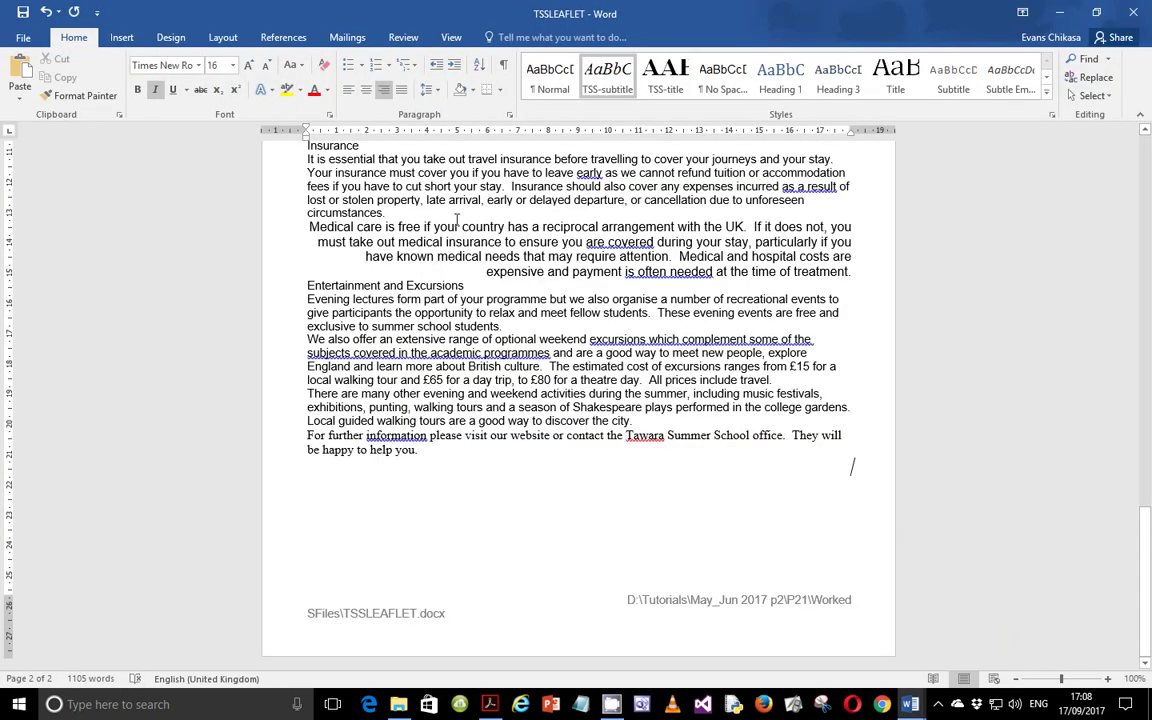
left_click(1046, 91)
left_click(575, 155)
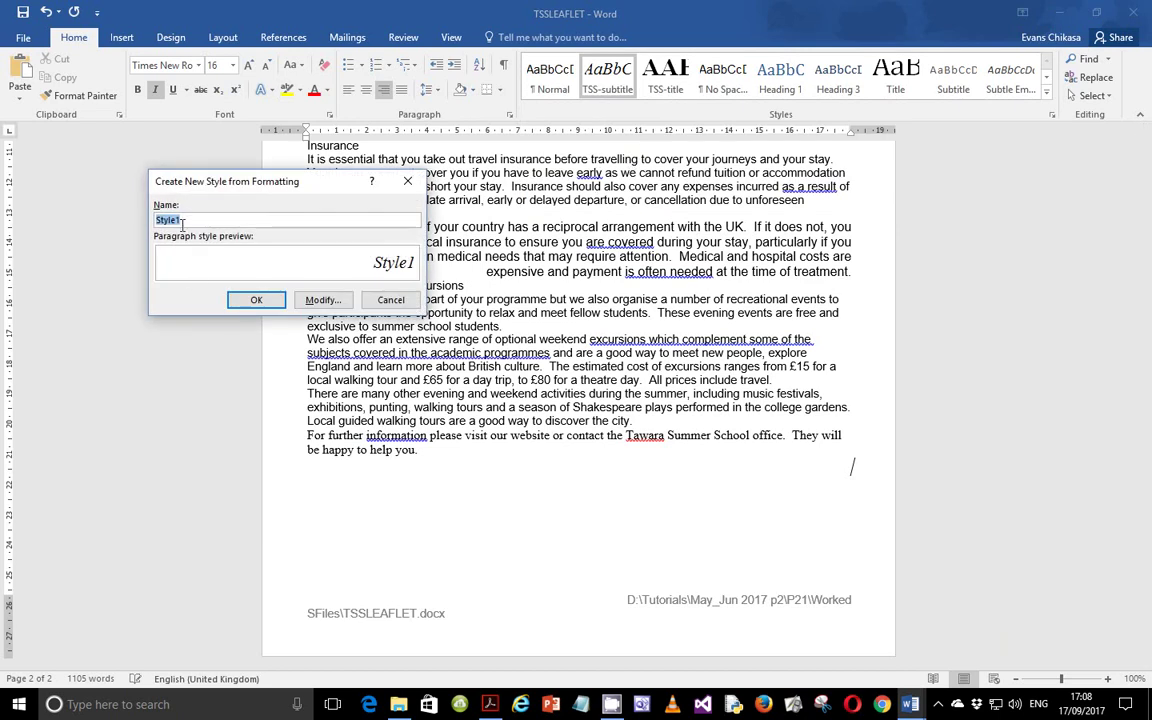
type("TSS-subhead")
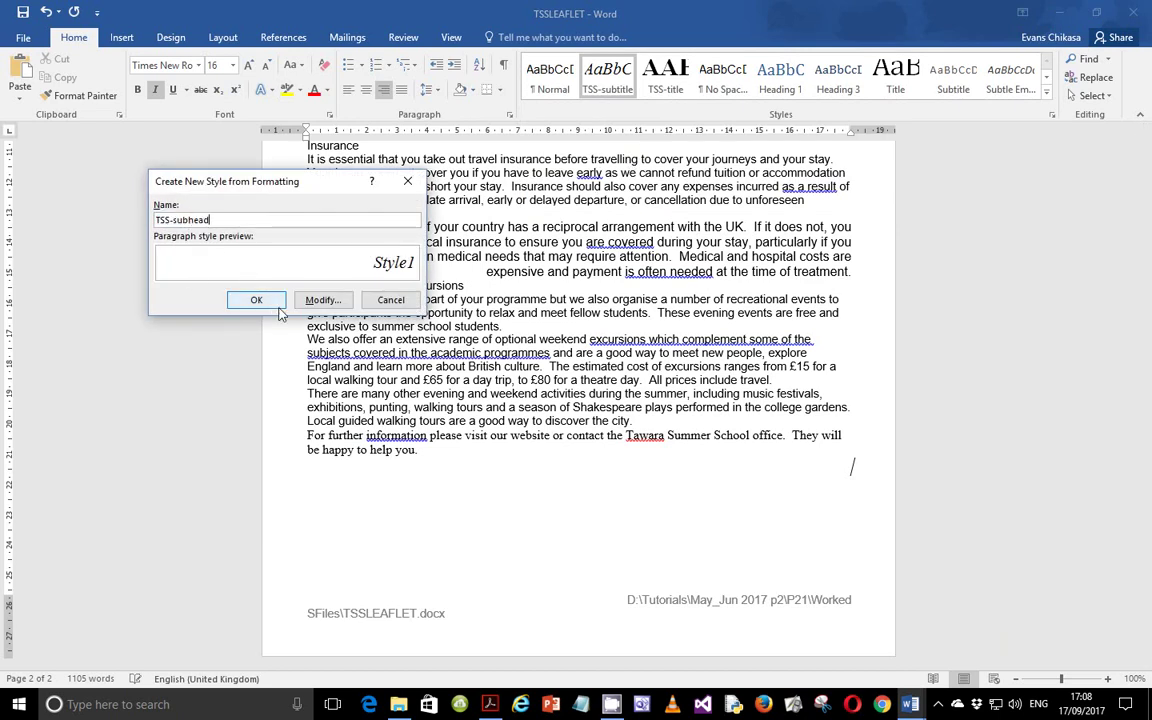
left_click(322, 300)
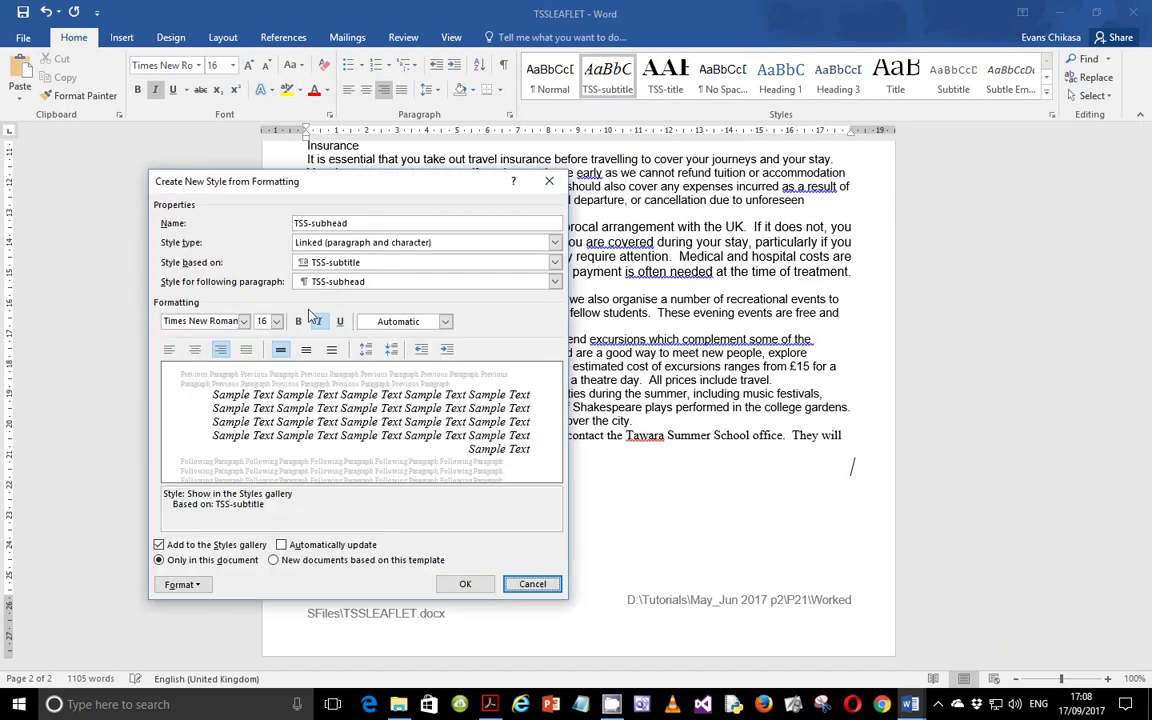
left_click(337, 262)
left_click(330, 272)
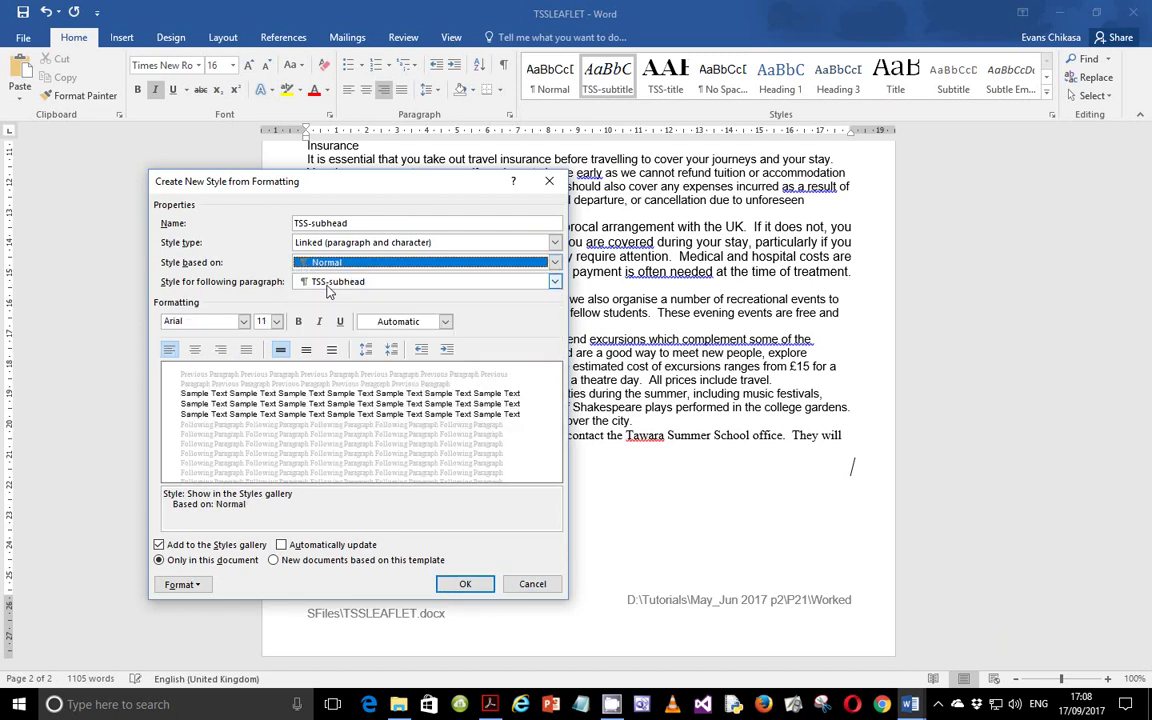
left_click(391, 265)
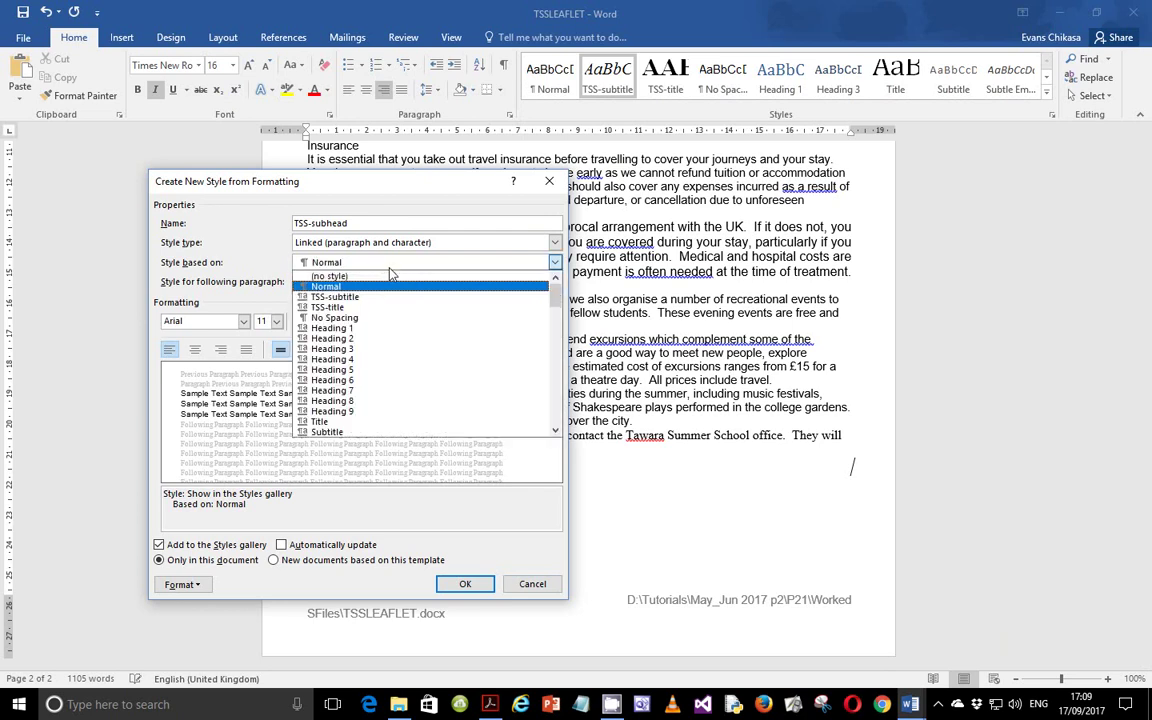
left_click(336, 309)
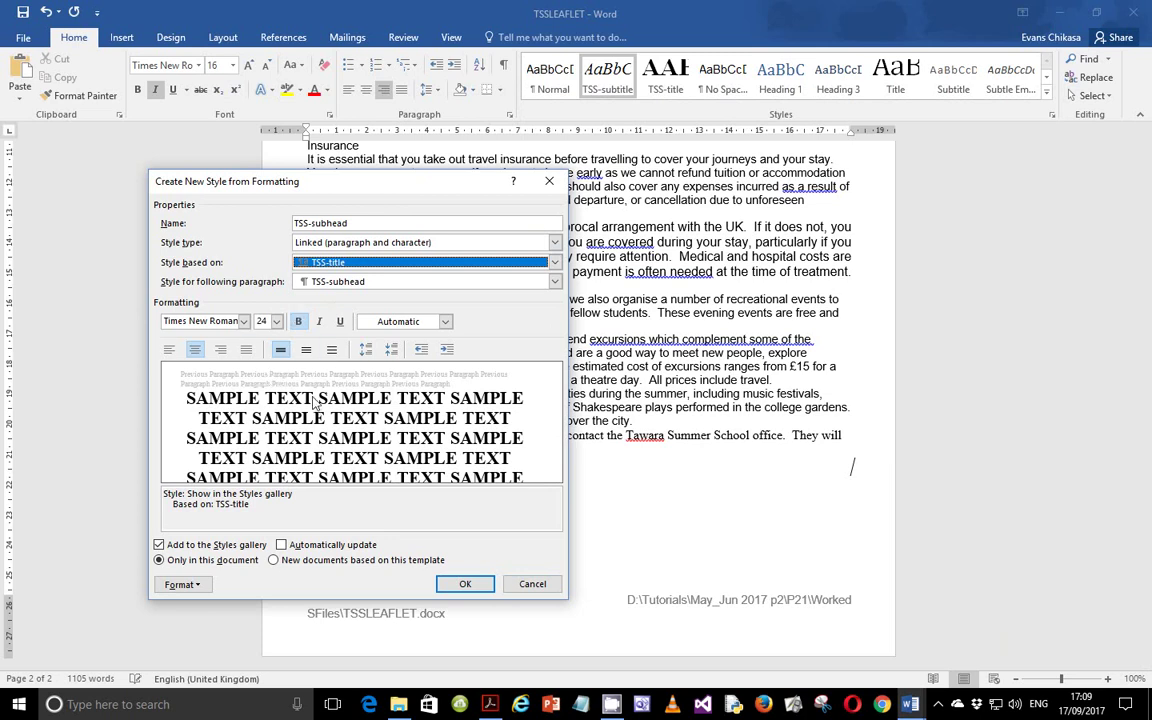
left_click(386, 262)
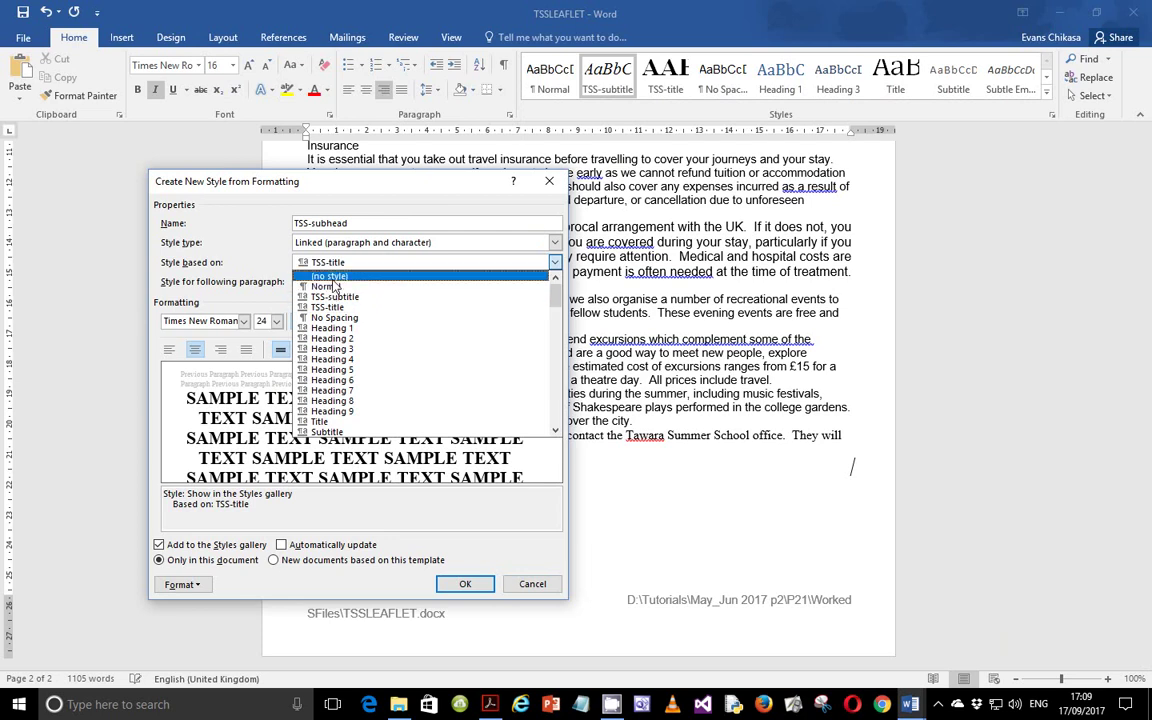
left_click(334, 277)
left_click(330, 262)
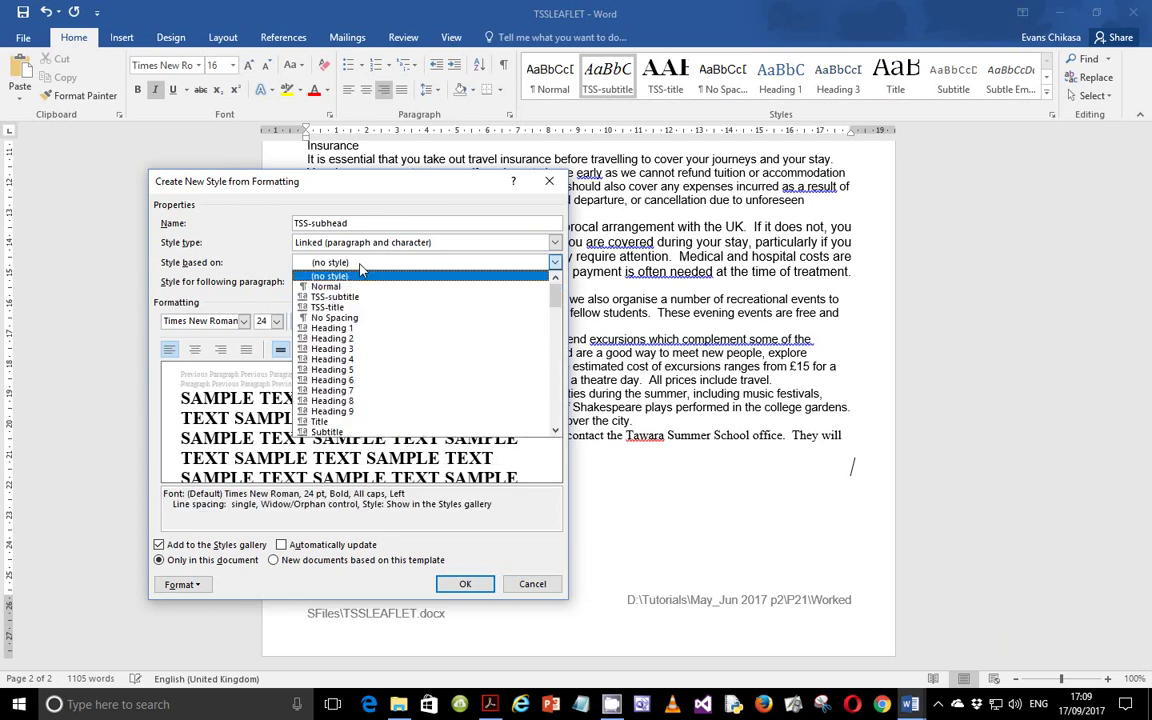
left_click(330, 287)
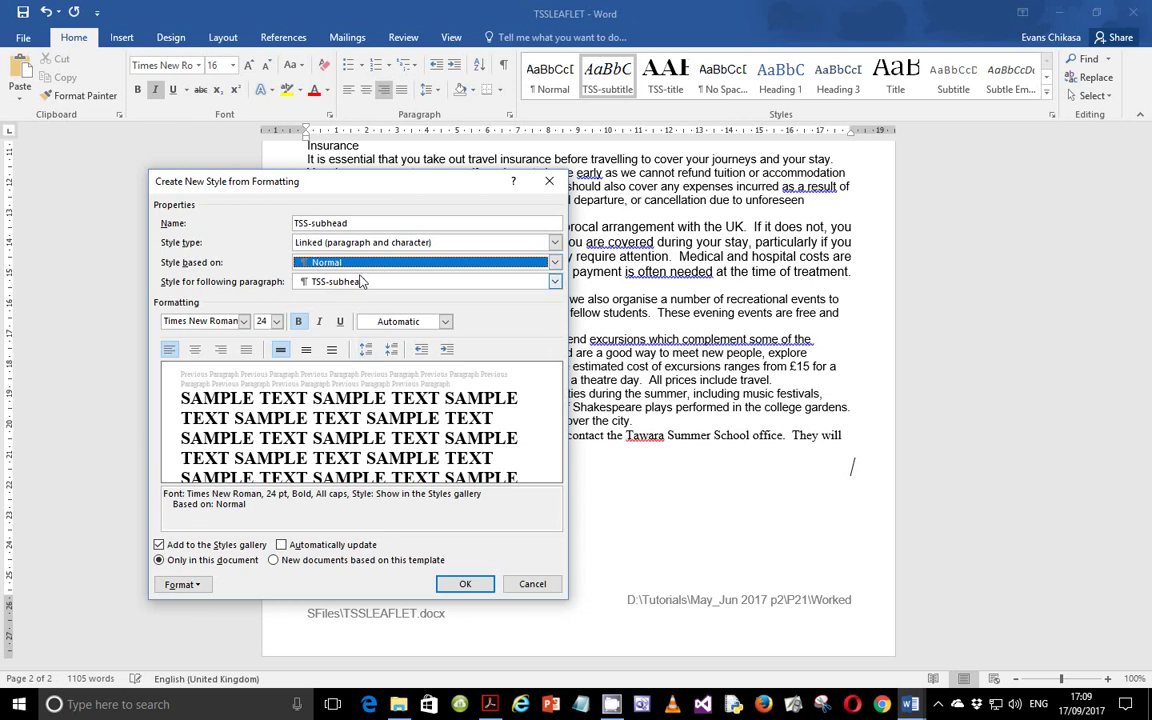
left_click(362, 282)
left_click(350, 298)
left_click(355, 264)
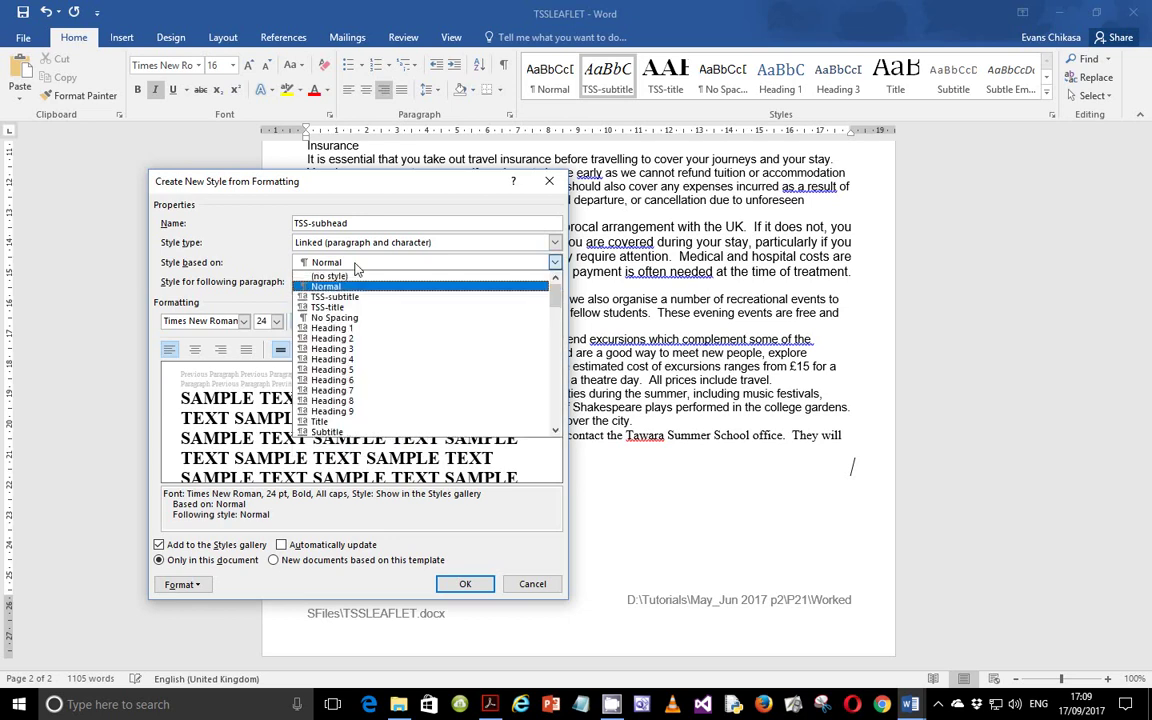
left_click(340, 286)
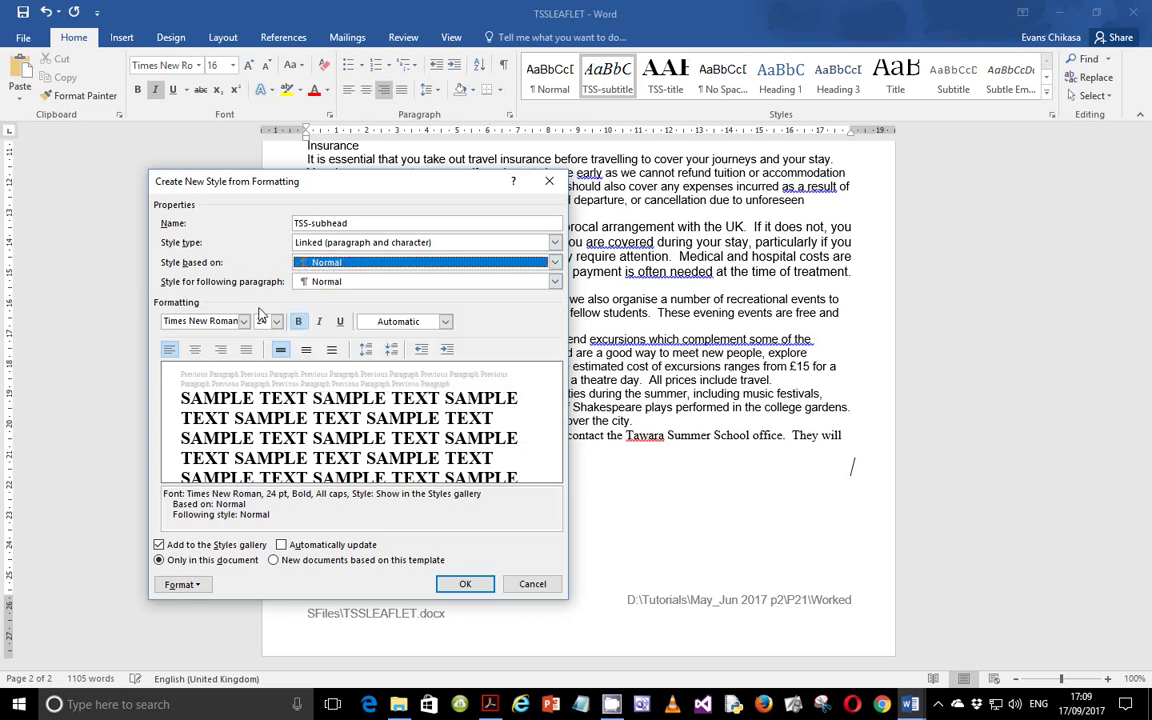
left_click(530, 585)
Create a new style named TSS-subhead and base it on the Normal style
left_click(1046, 90)
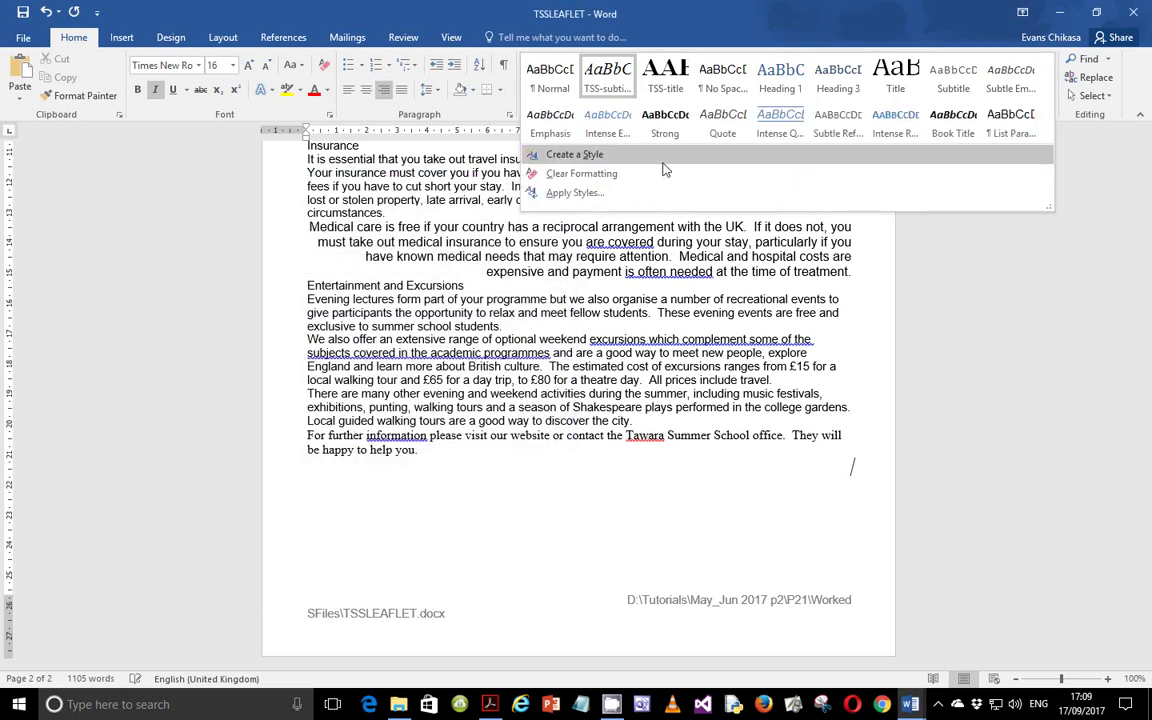
left_click(565, 152)
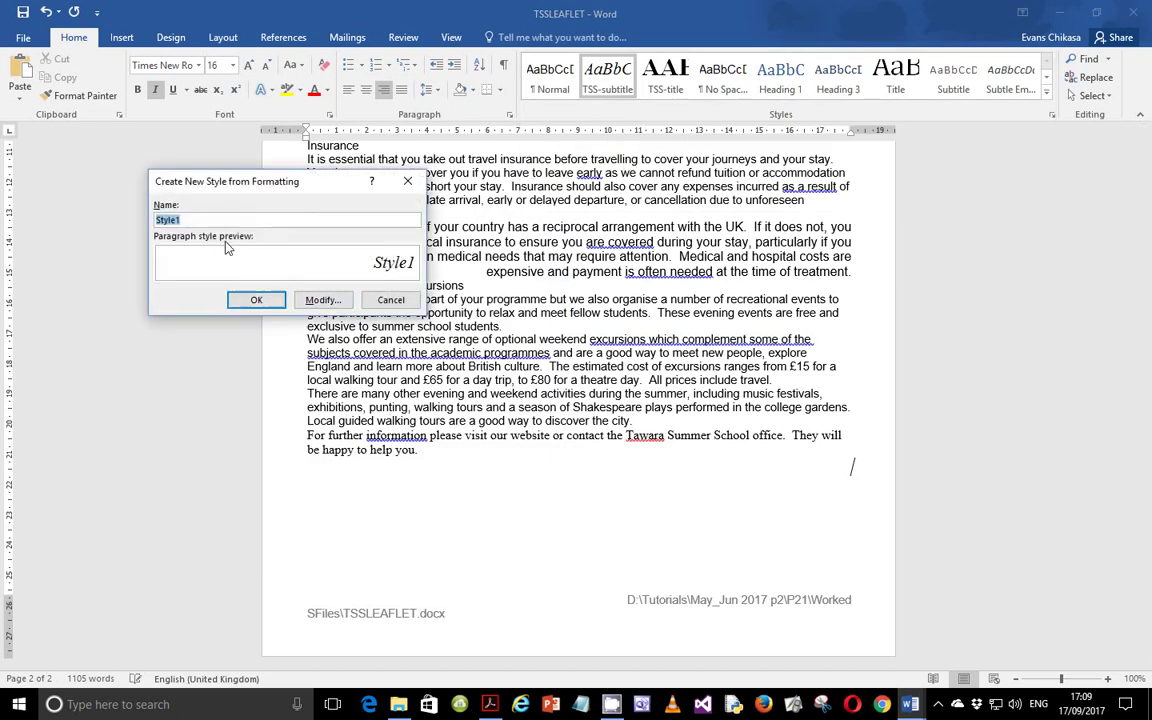
type("TSS-subhead")
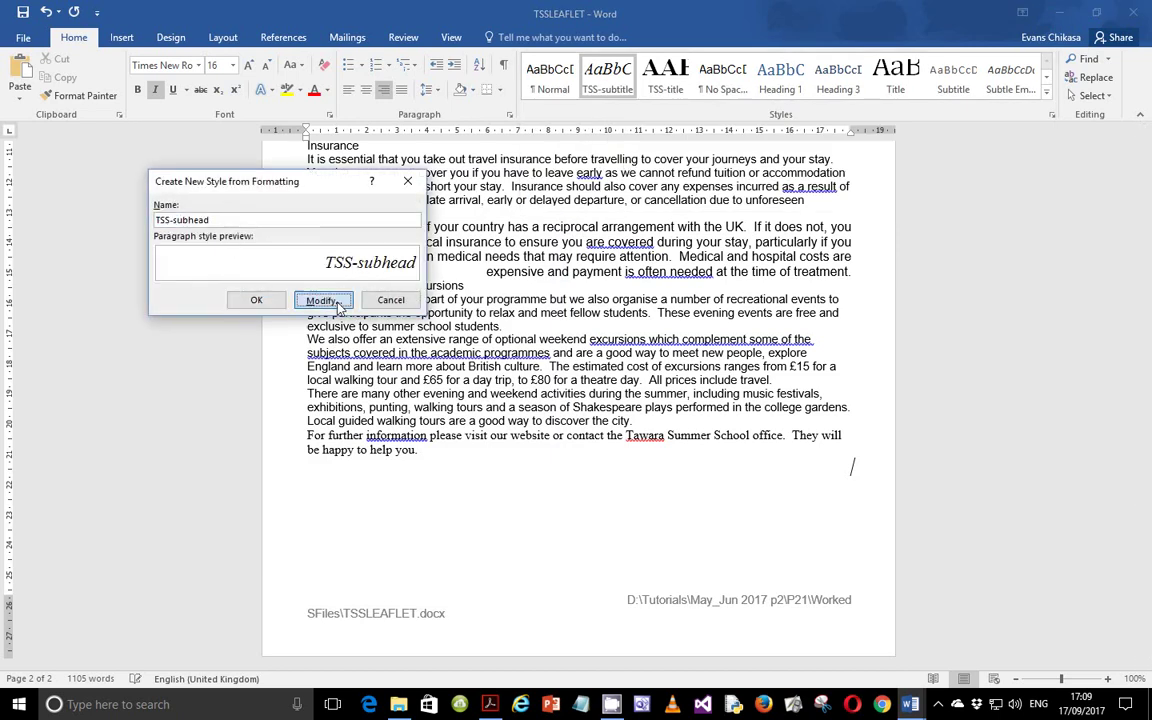
left_click(322, 300)
left_click(418, 266)
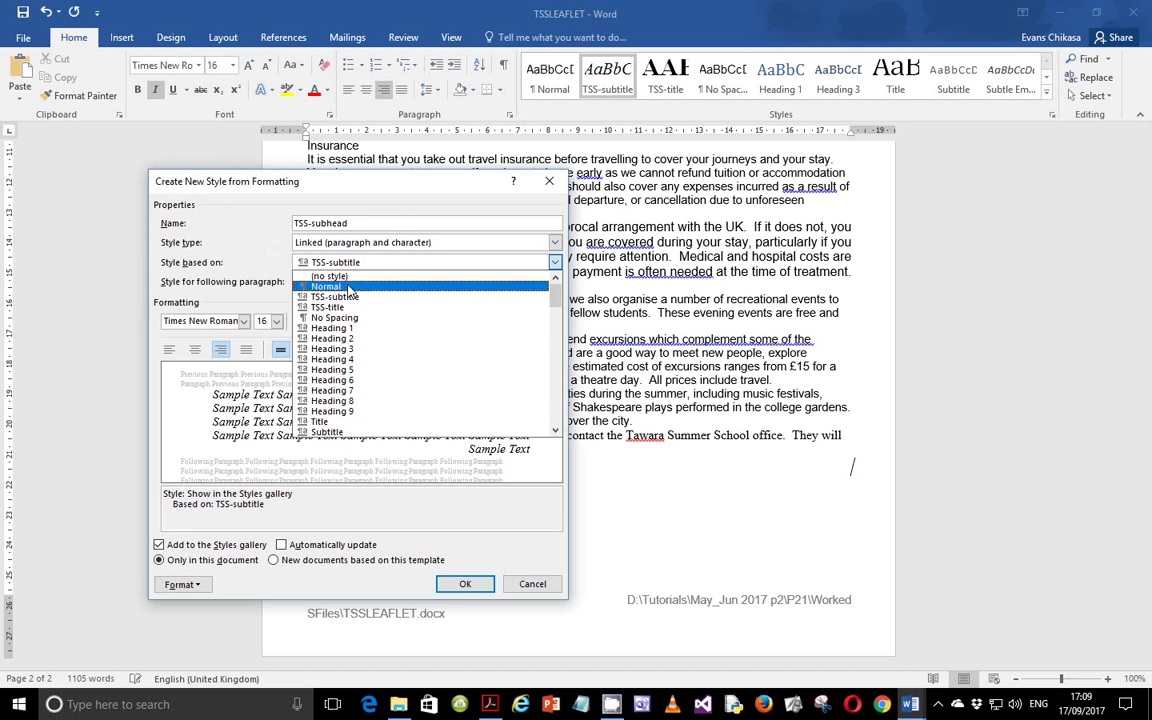
left_click(418, 294)
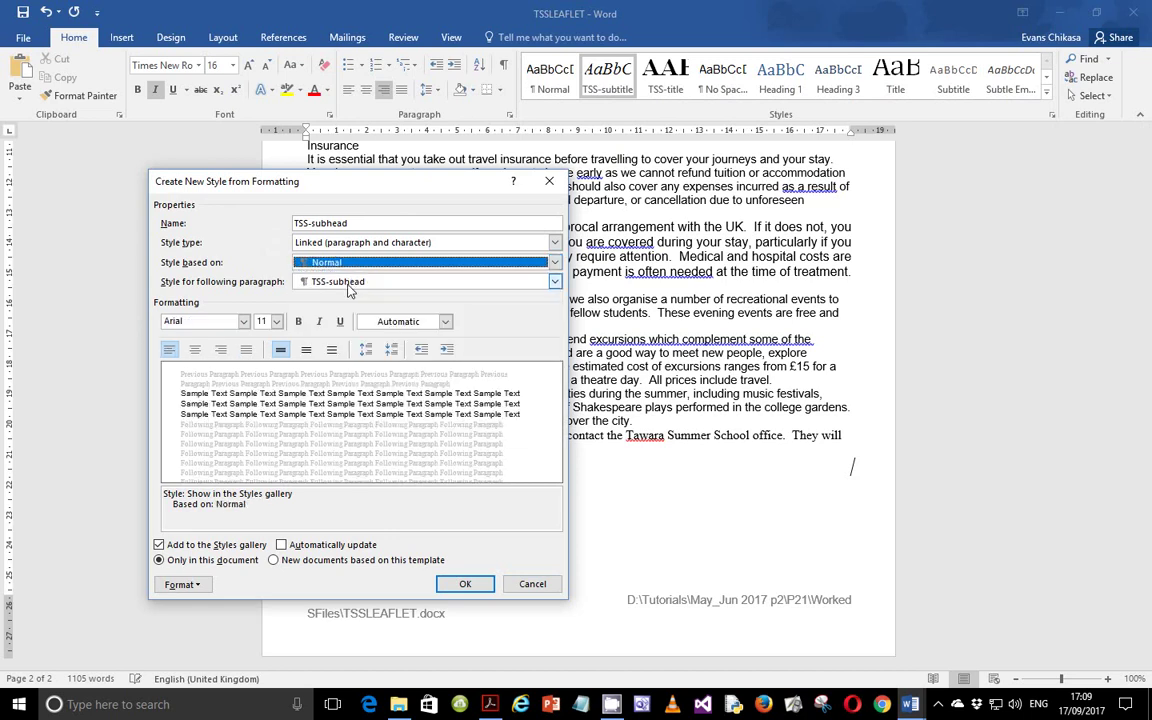
Set the TSS-subhead style's font to Times New Roman at 14 pt
left_click(244, 321)
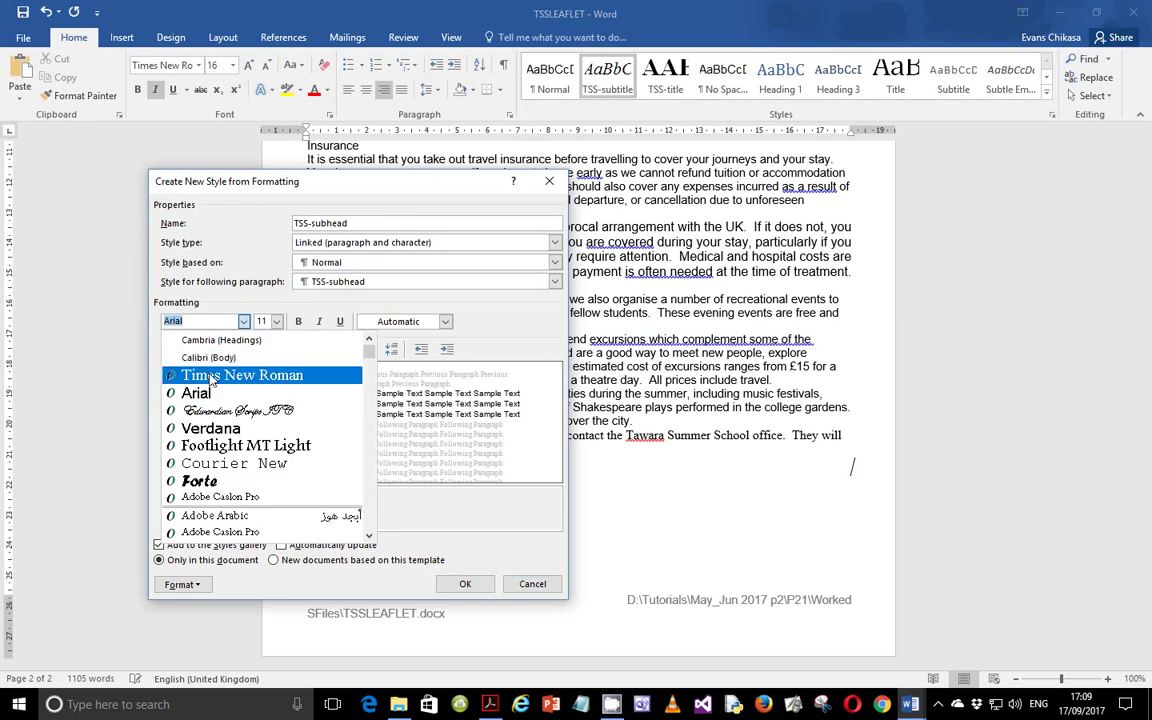
left_click(230, 376)
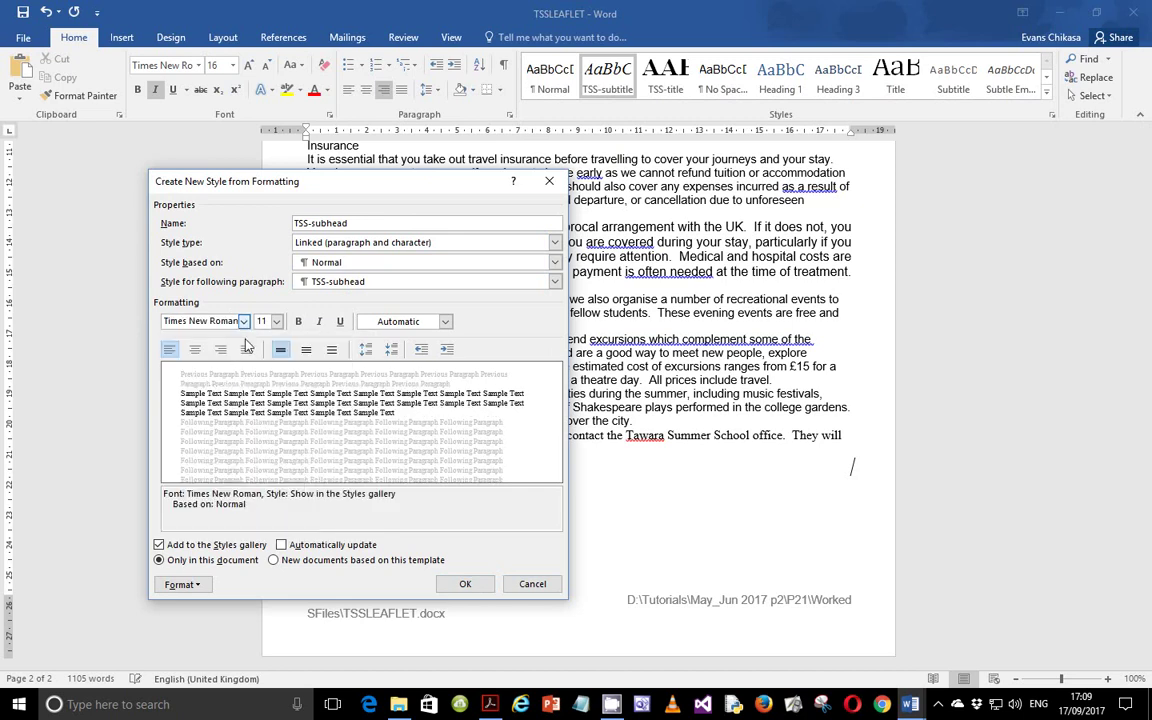
left_click(277, 321)
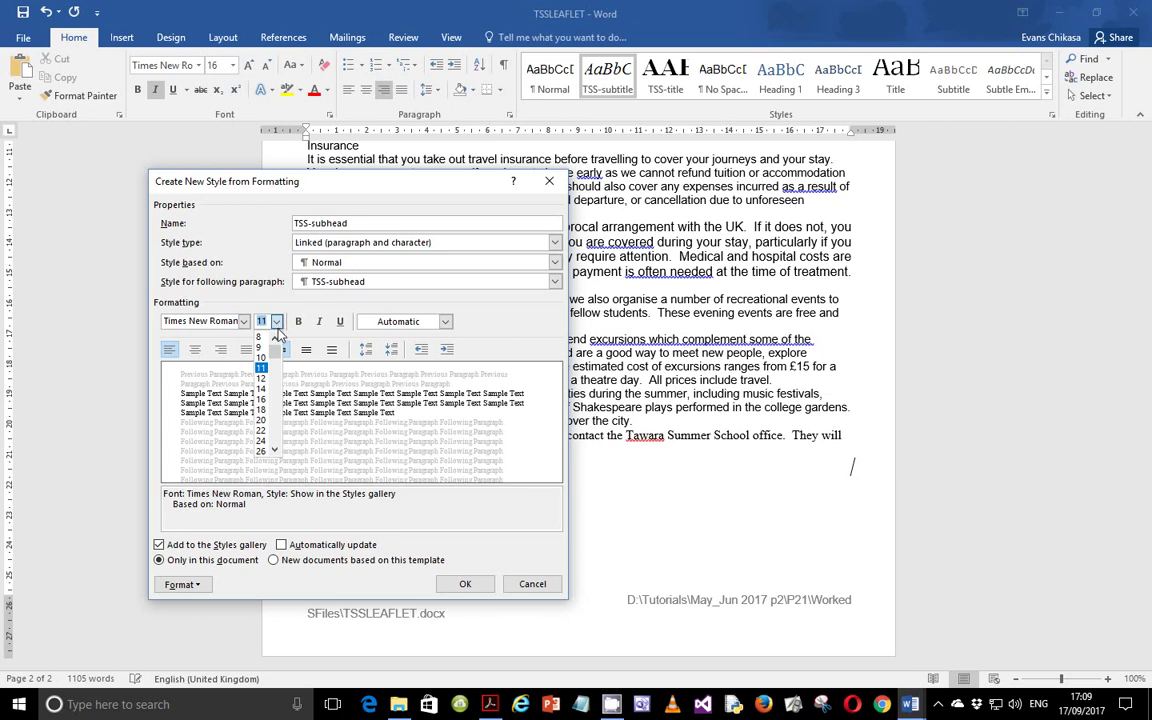
left_click(260, 389)
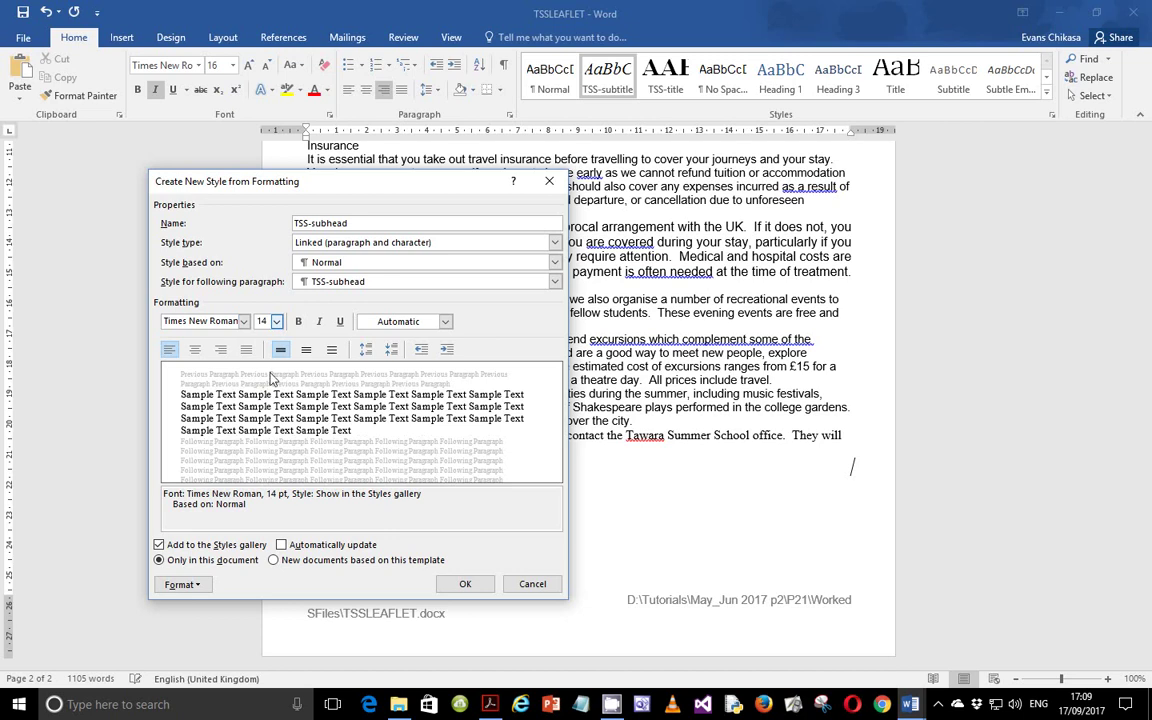
Check the TSS-subhead row in the exam PDF and make the new style in Word centred, italic and underlined
left_click(490, 705)
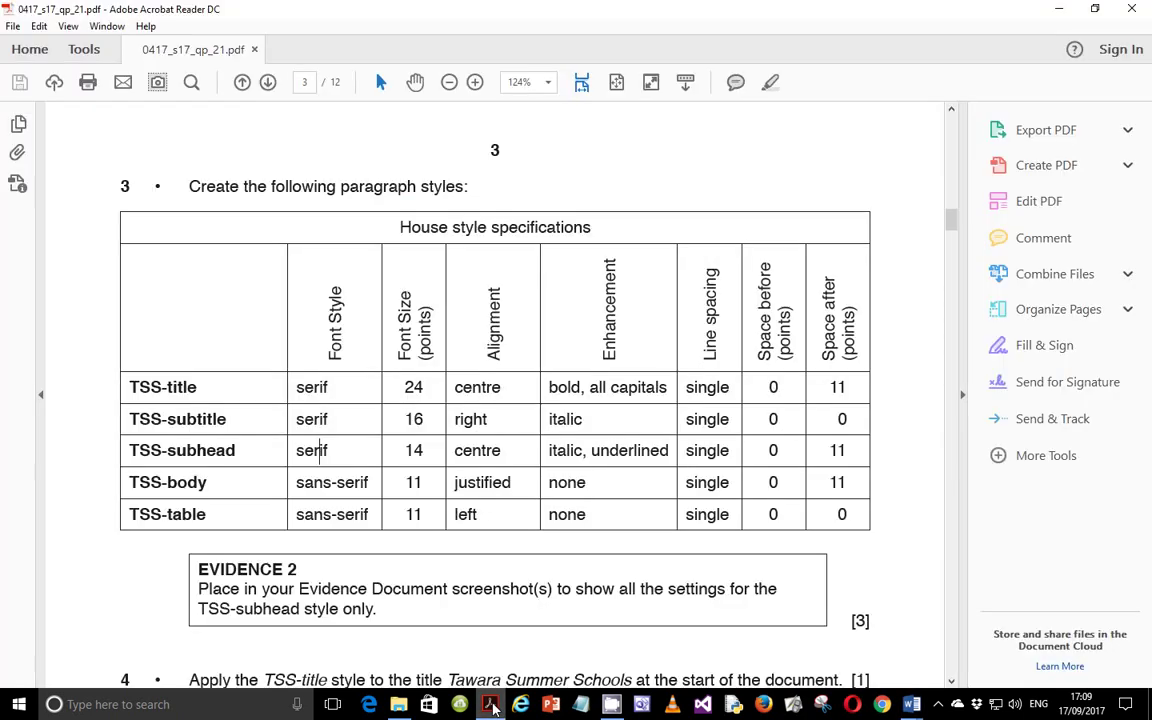
left_click(490, 705)
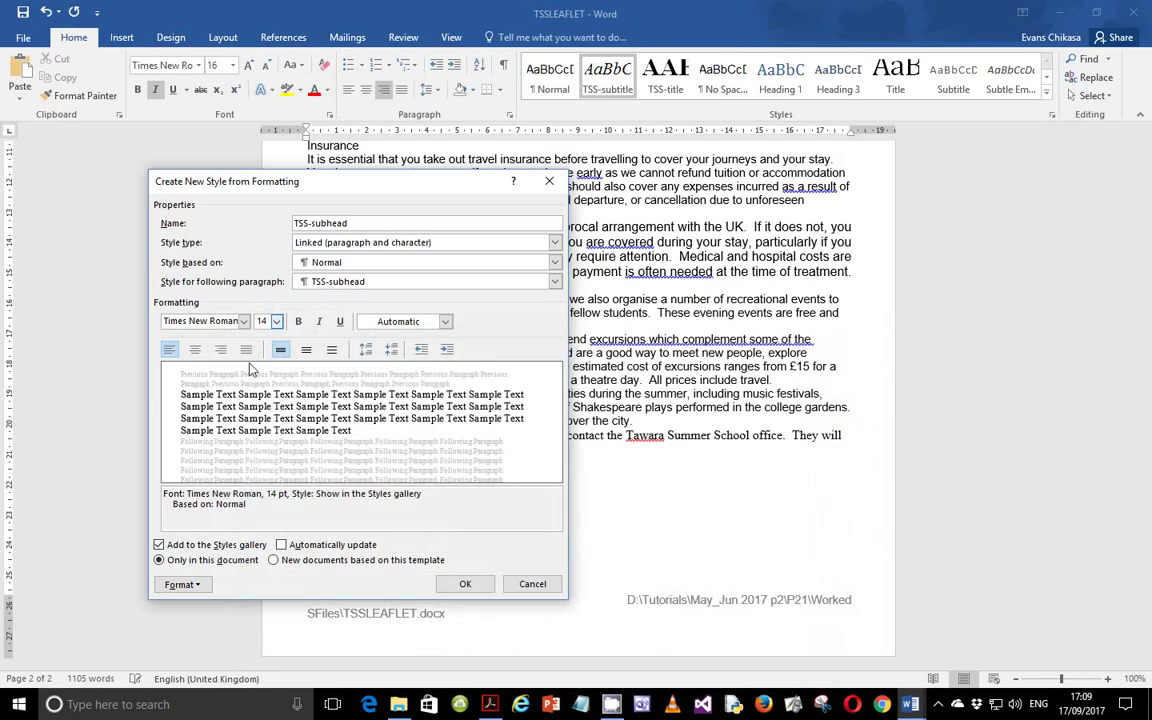
left_click(197, 355)
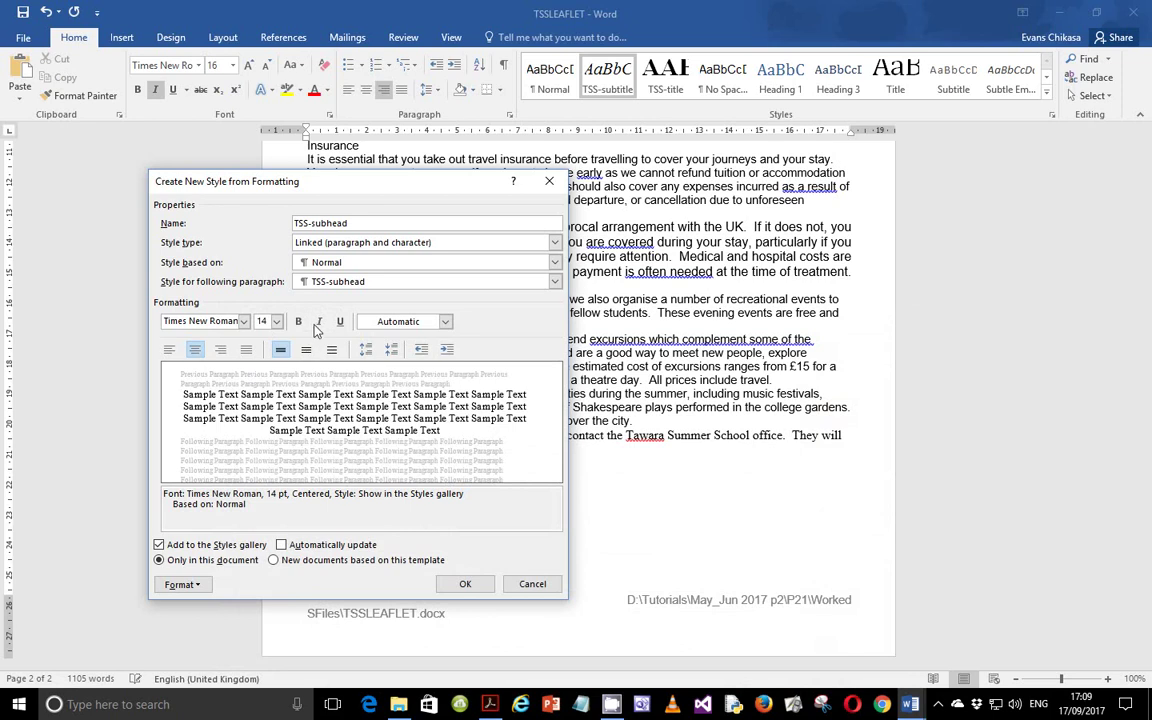
left_click(319, 321)
left_click(340, 322)
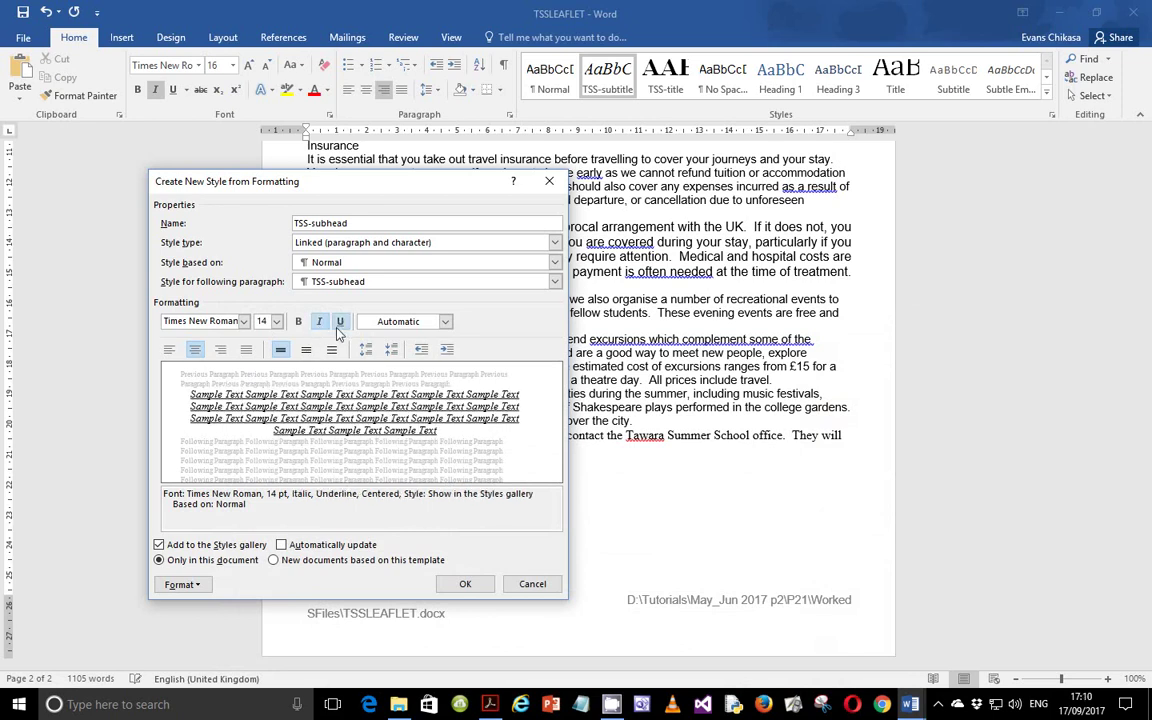
Set the TSS-subhead style's spacing after paragraphs to 11 pt, review its settings summary, and save the style
left_click(181, 584)
left_click(206, 437)
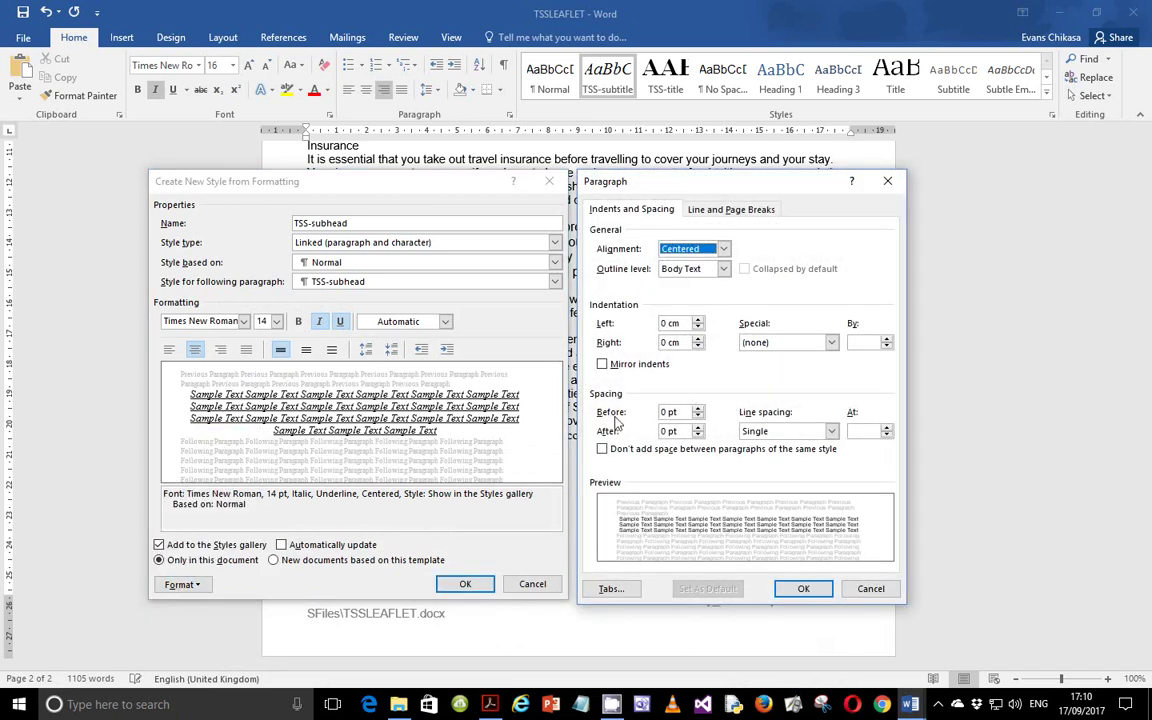
left_click(662, 431)
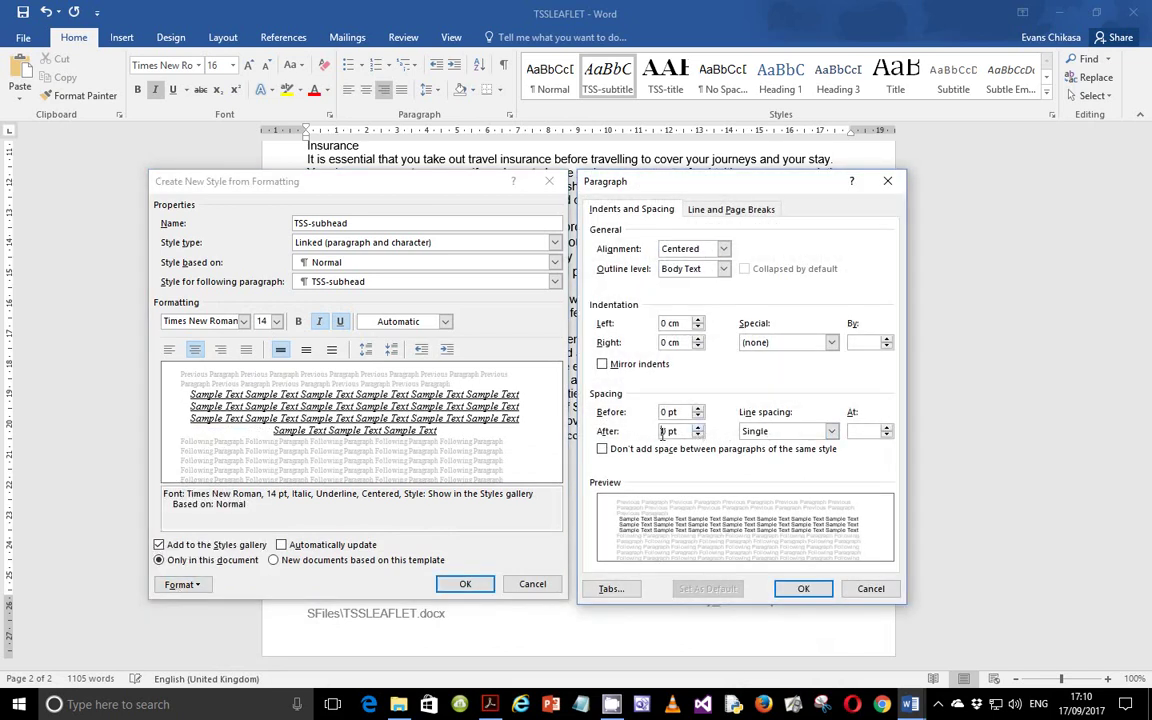
type("11")
left_click(800, 590)
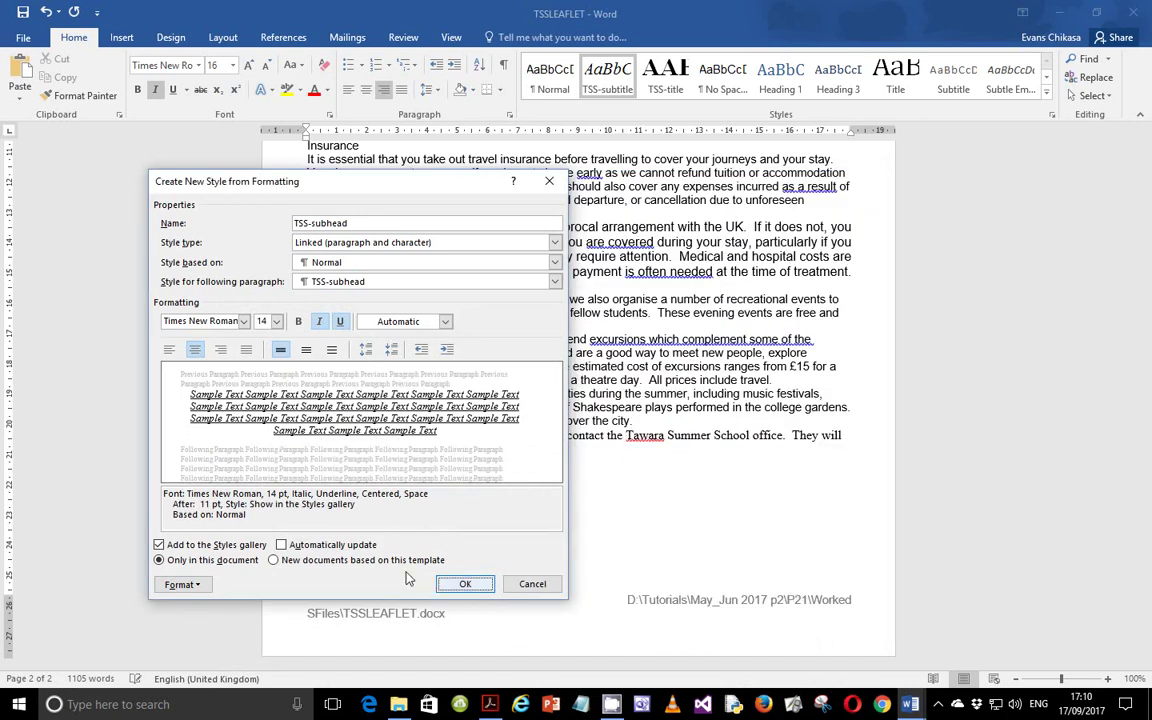
left_click_drag(163, 494, 258, 515)
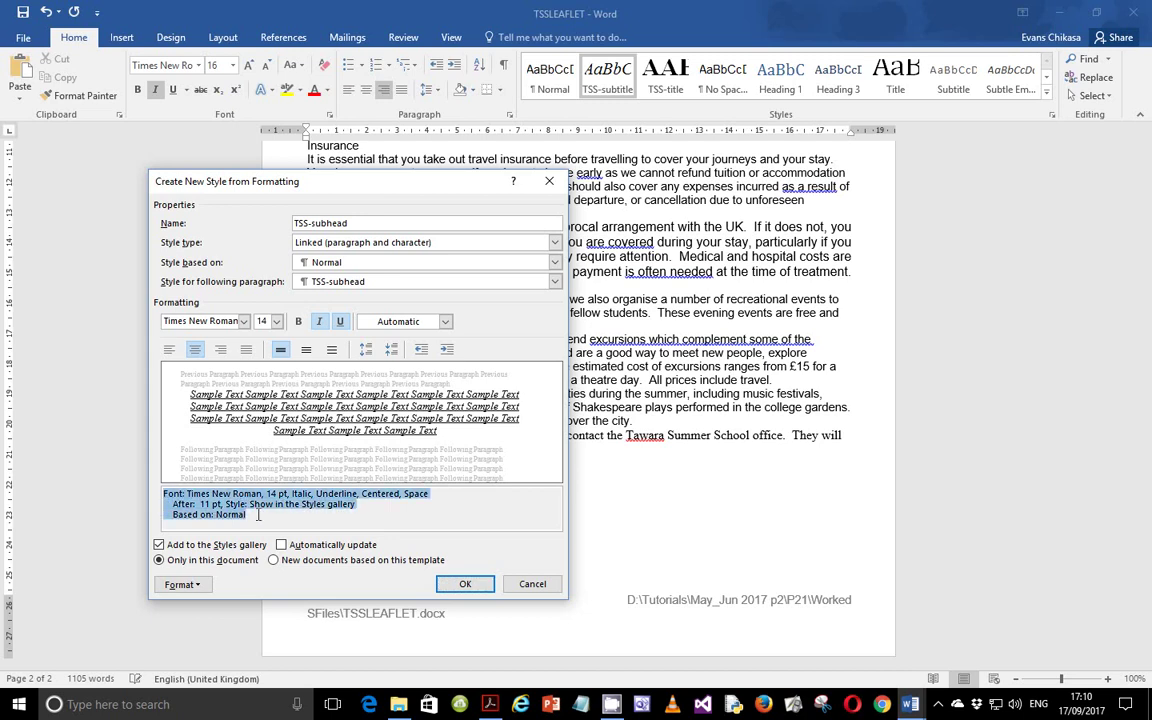
left_click(465, 585)
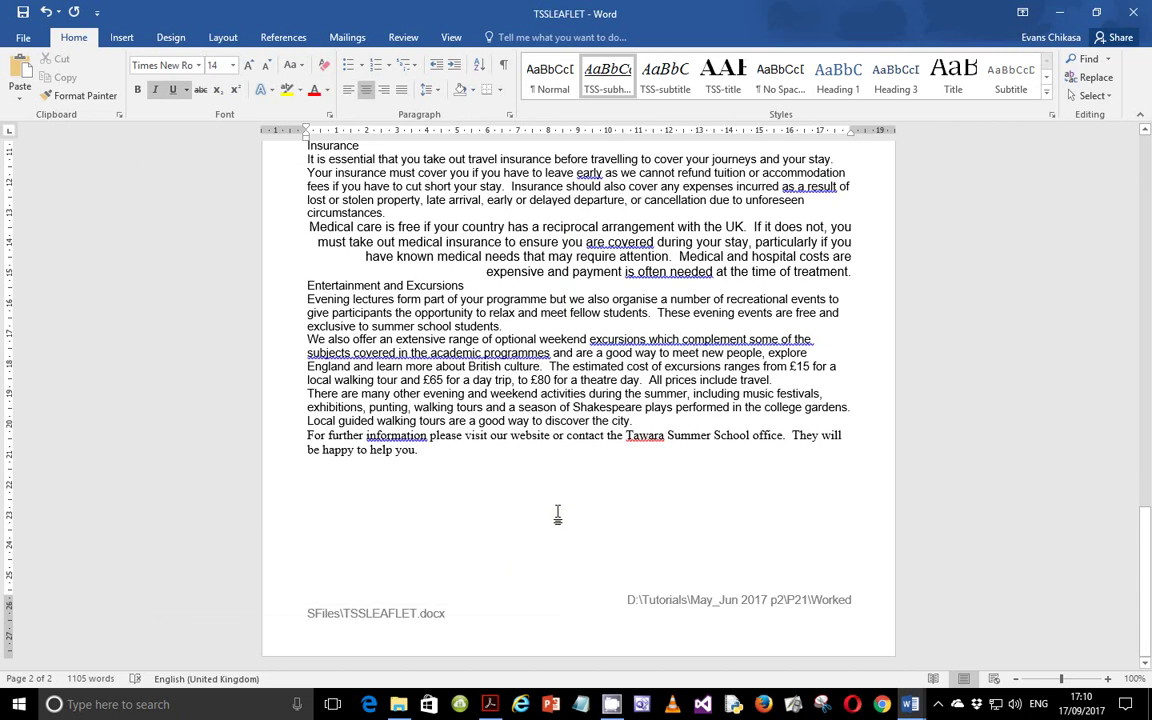
Look up the TSS-body row in the exam PDF's house style table and return to the TSSLEAFLET document in Word
left_click(491, 704)
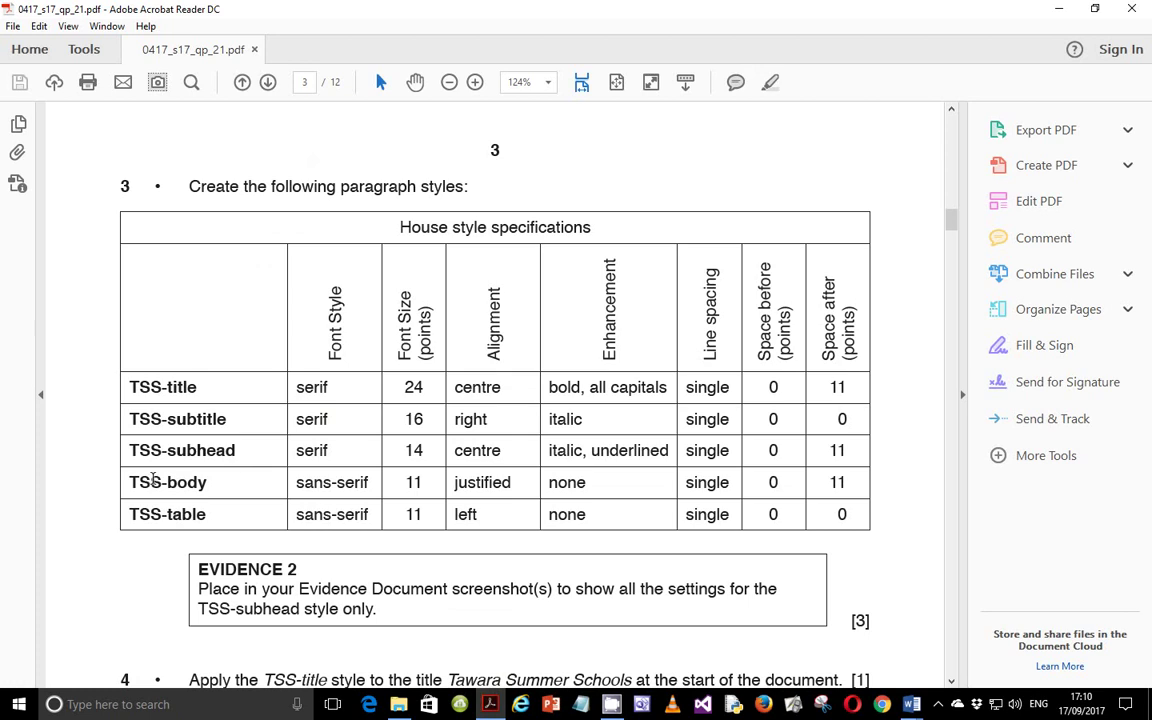
left_click_drag(131, 483, 213, 483)
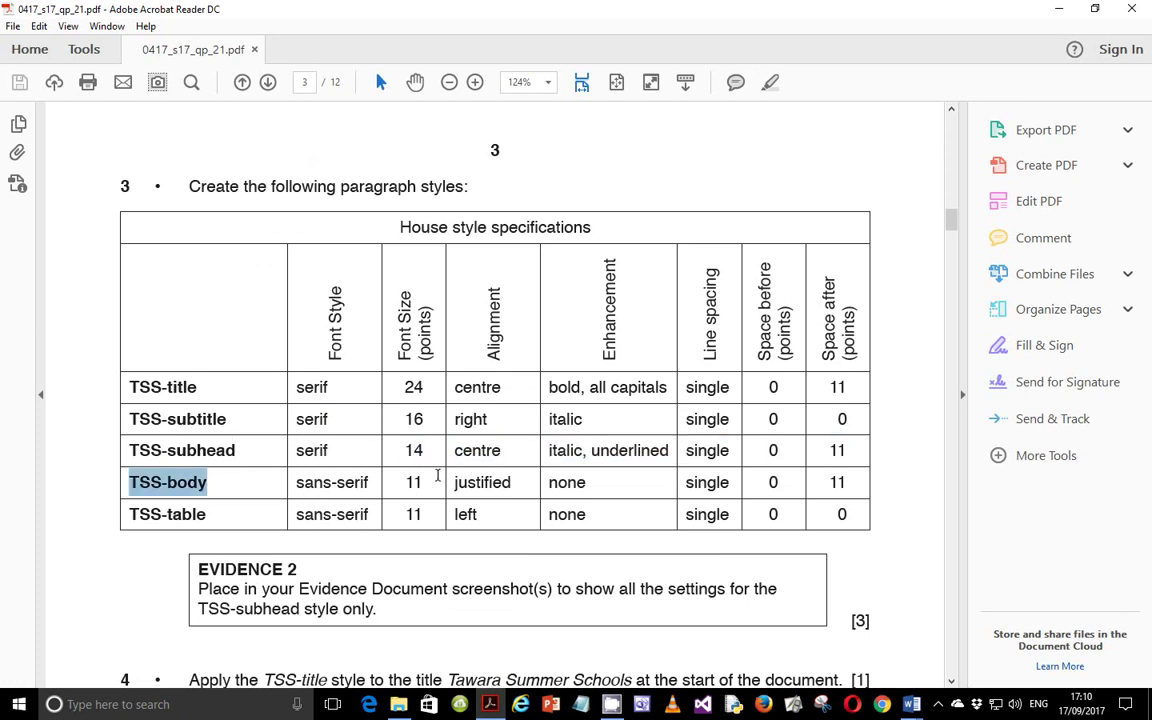
left_click_drag(455, 484, 588, 487)
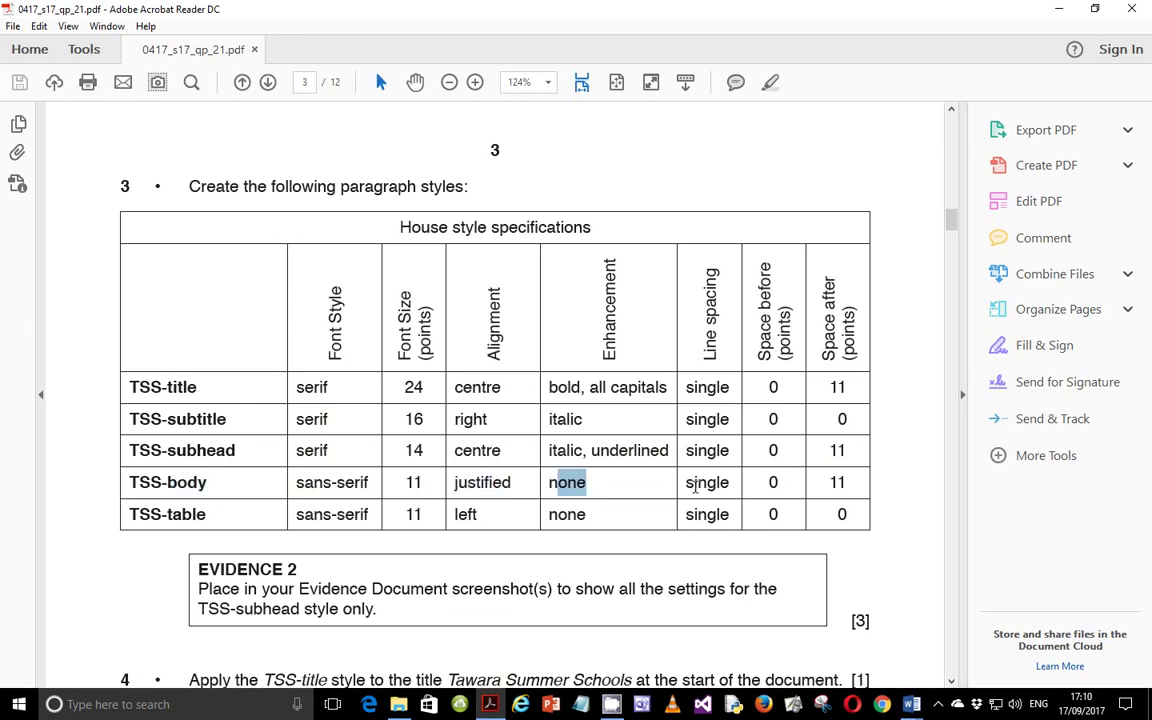
left_click_drag(686, 484, 781, 484)
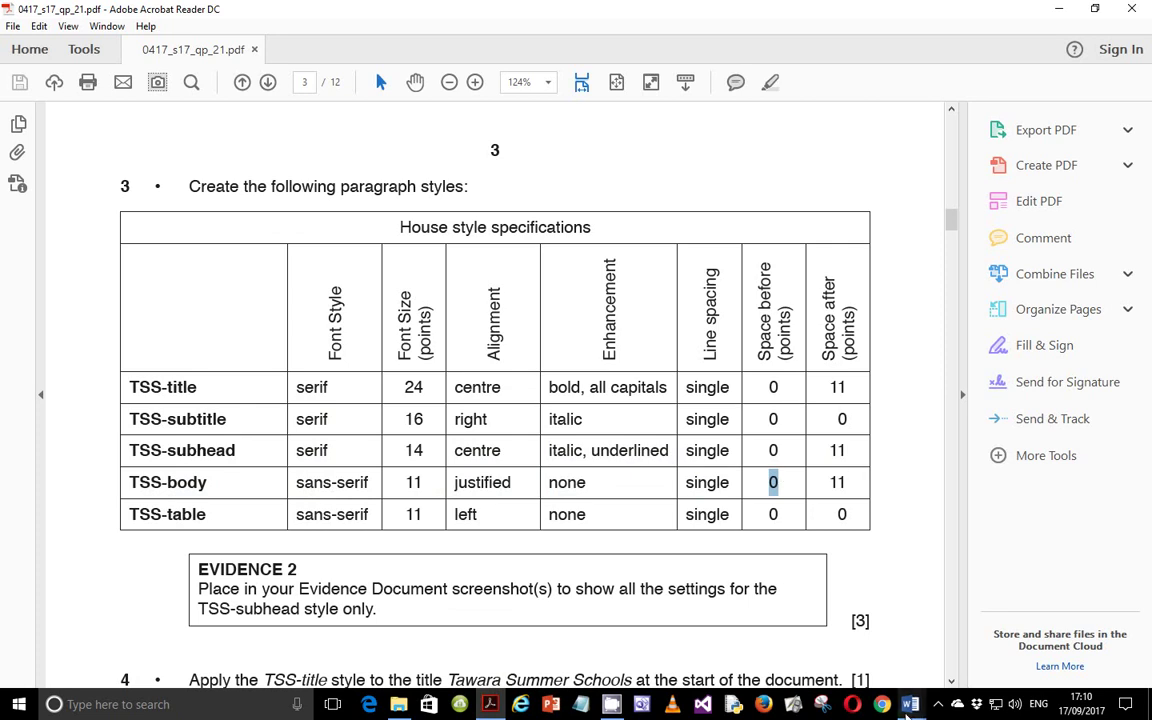
mouse_move(911, 704)
left_click(975, 615)
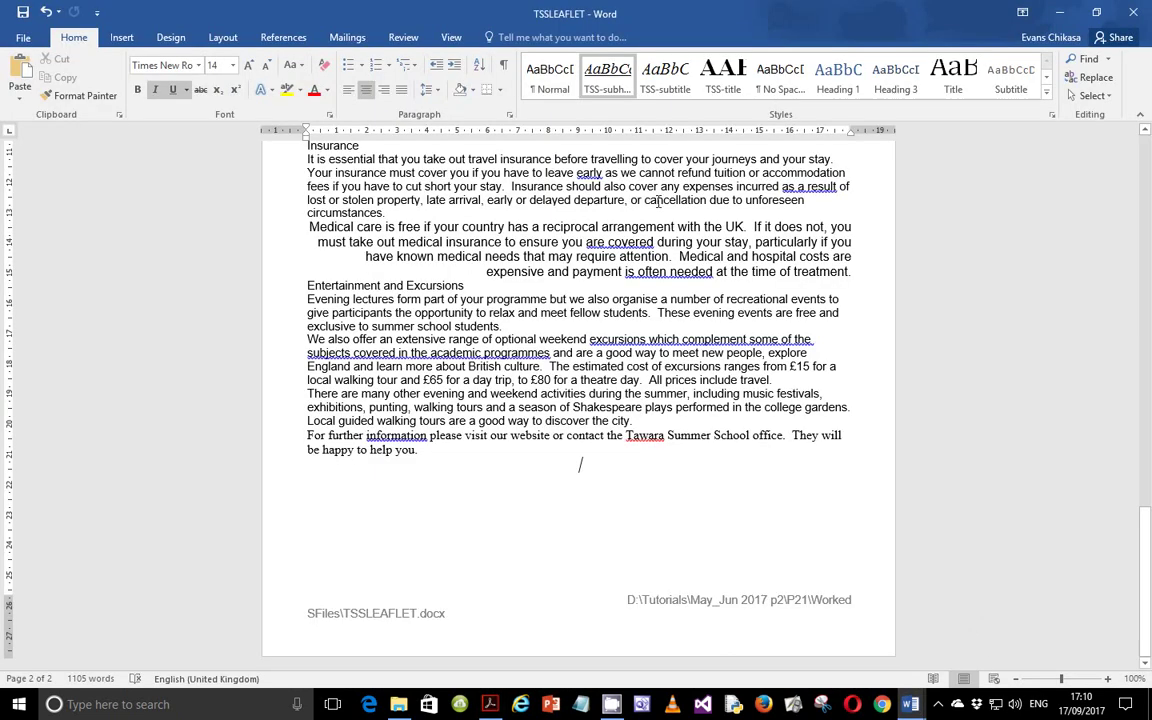
Create a new style named TSS-body and base it on the Normal style
left_click(1046, 91)
left_click(562, 200)
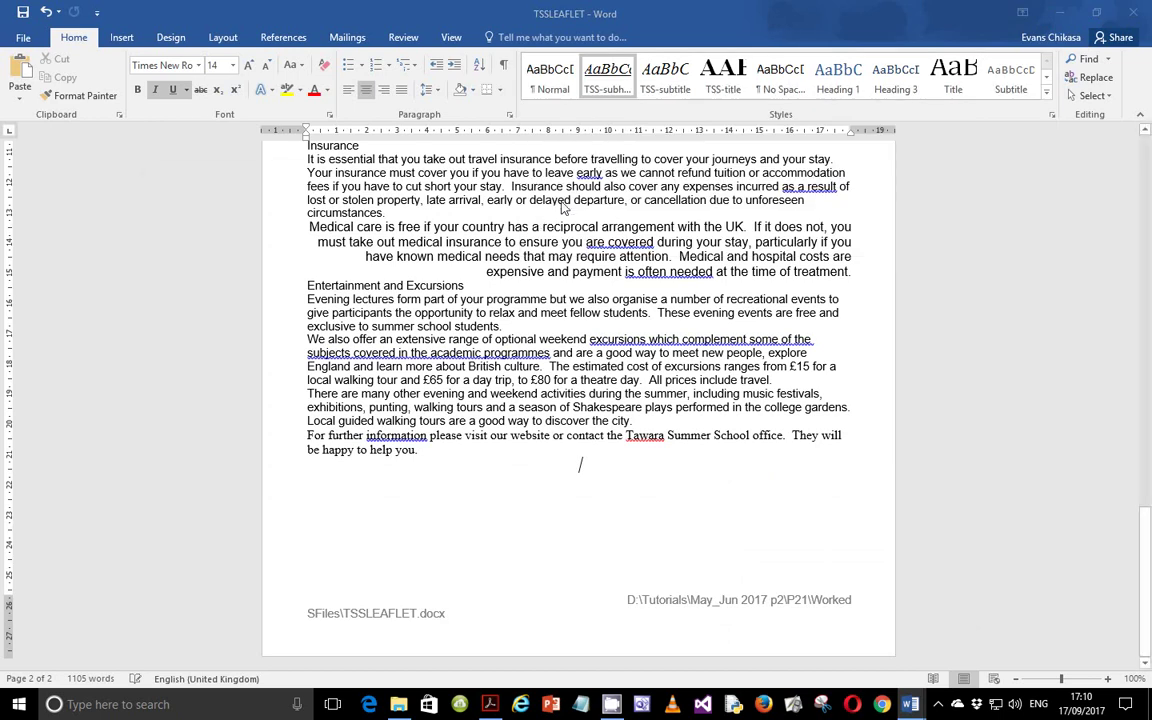
type("TSS-body")
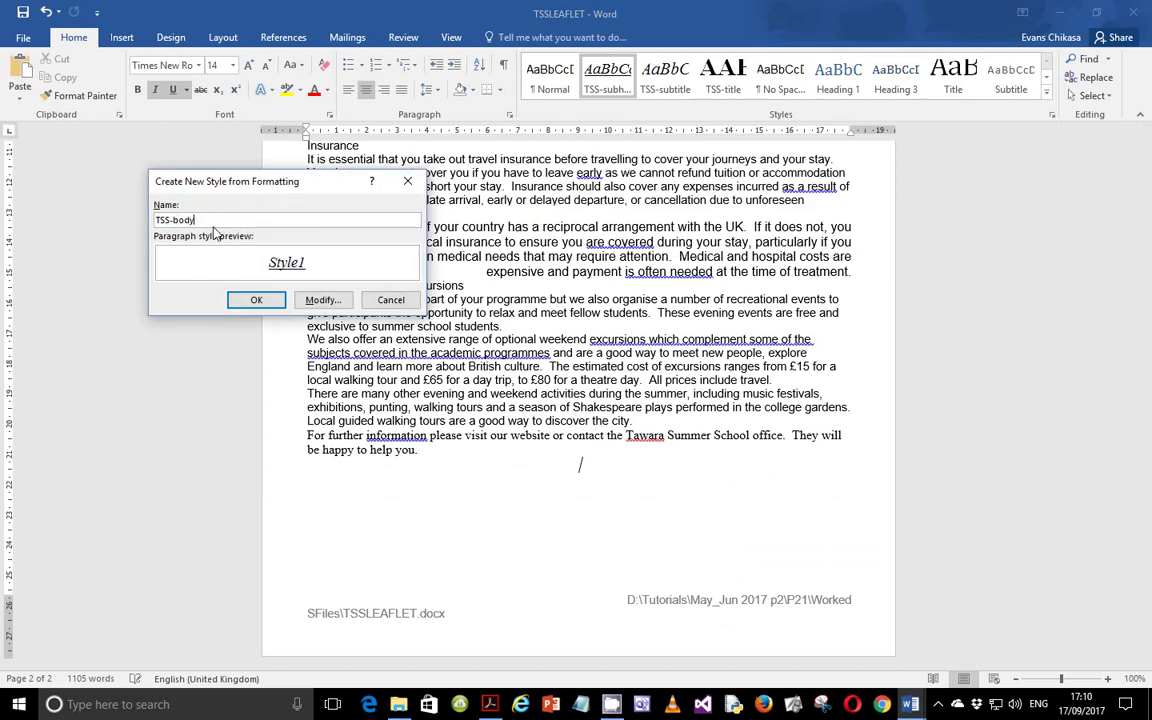
left_click(322, 300)
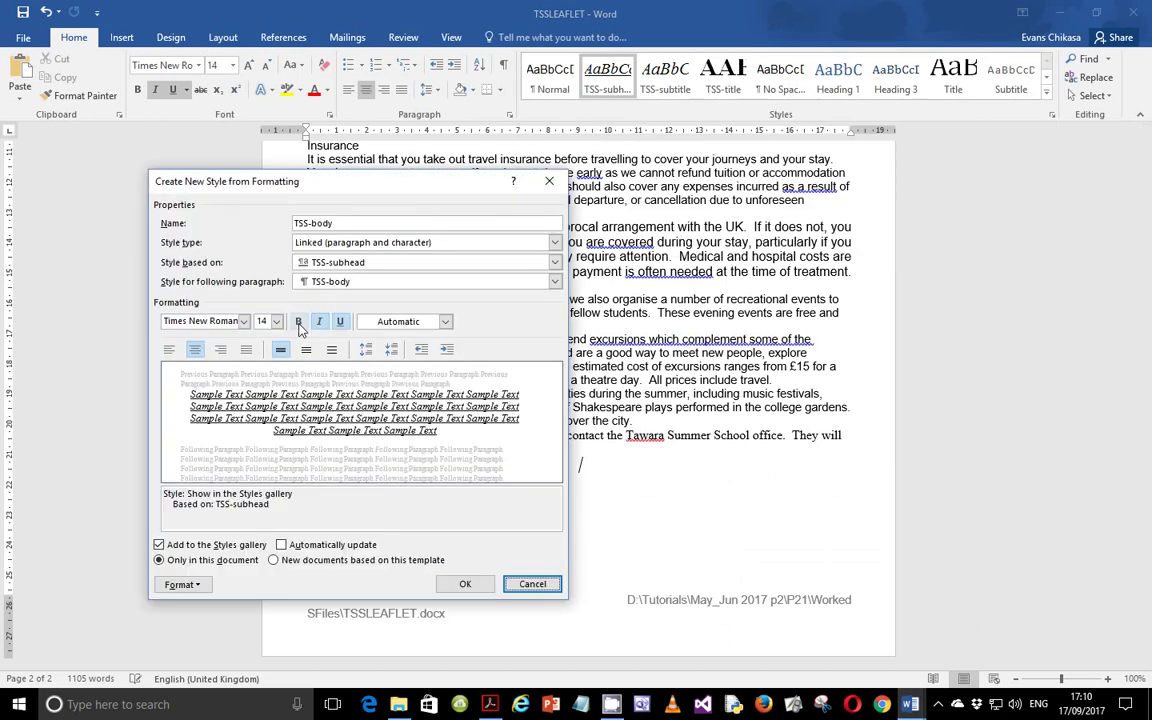
left_click(347, 264)
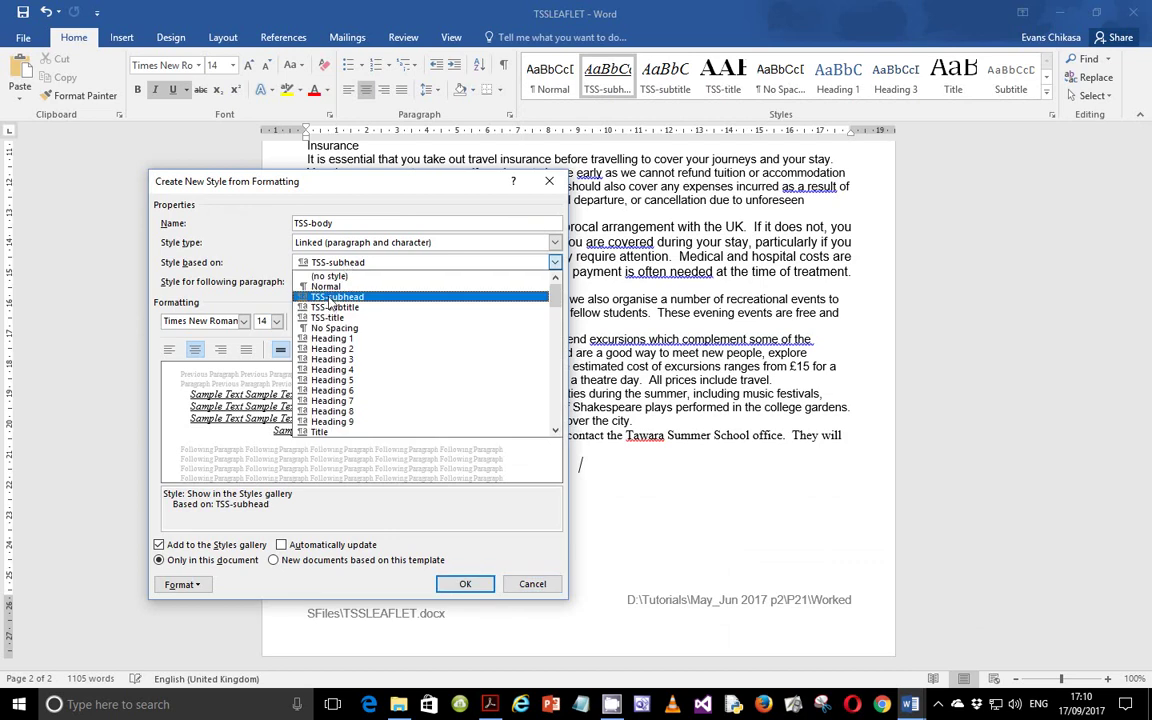
left_click(326, 286)
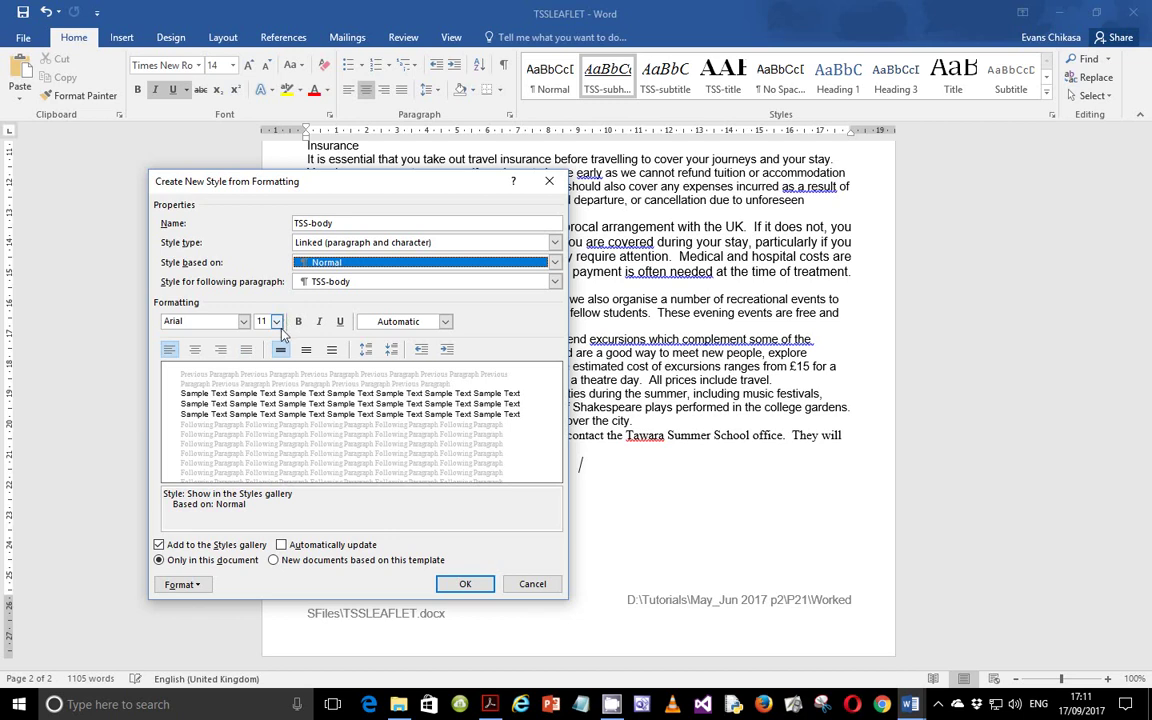
Make the TSS-body style justified with 11 pt spacing after paragraphs, and save the style
left_click(245, 351)
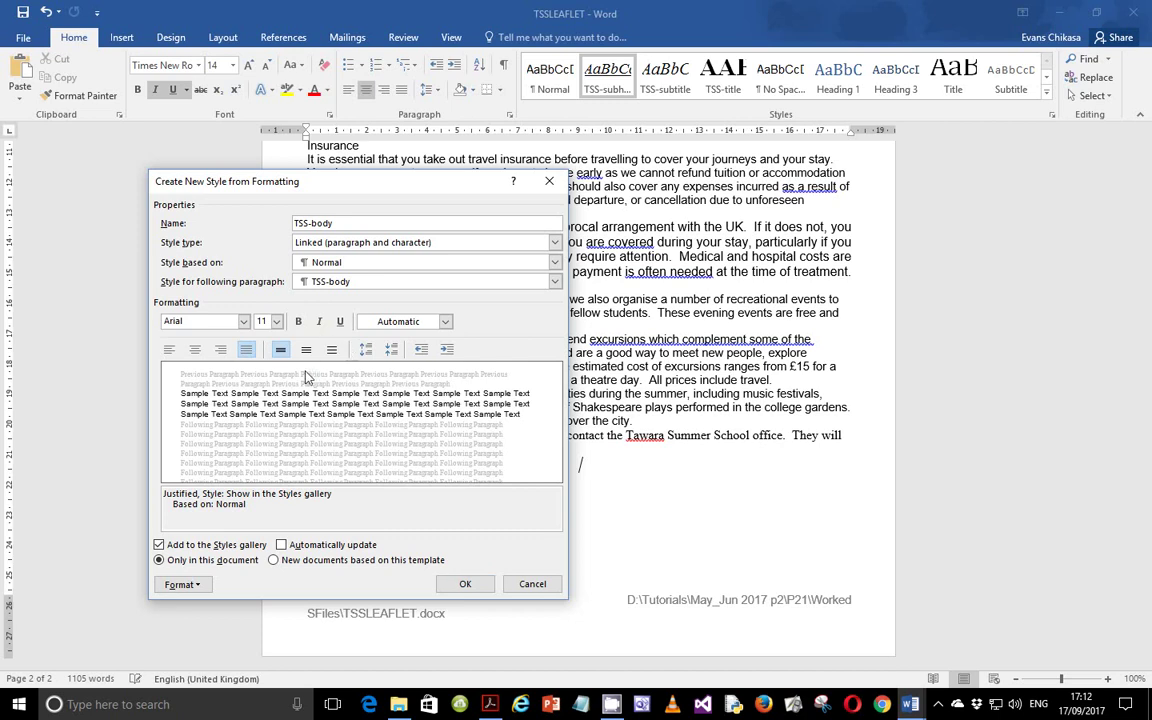
left_click(210, 588)
left_click(198, 396)
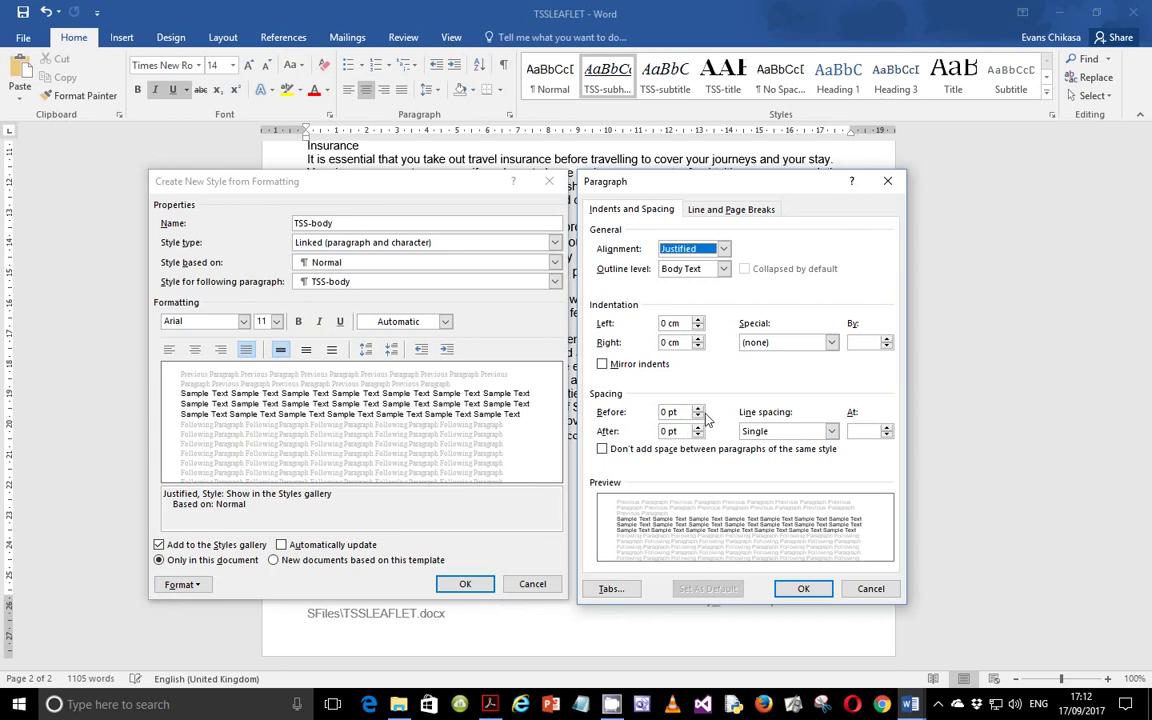
double_click(664, 431)
type("11")
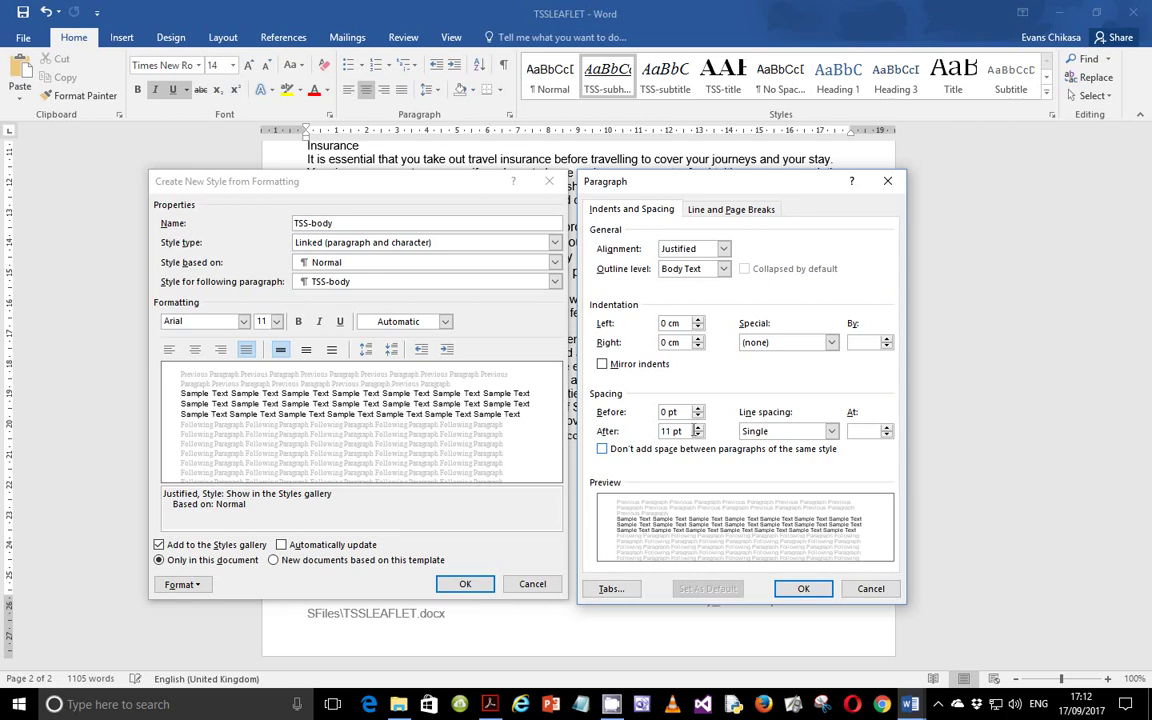
left_click(803, 588)
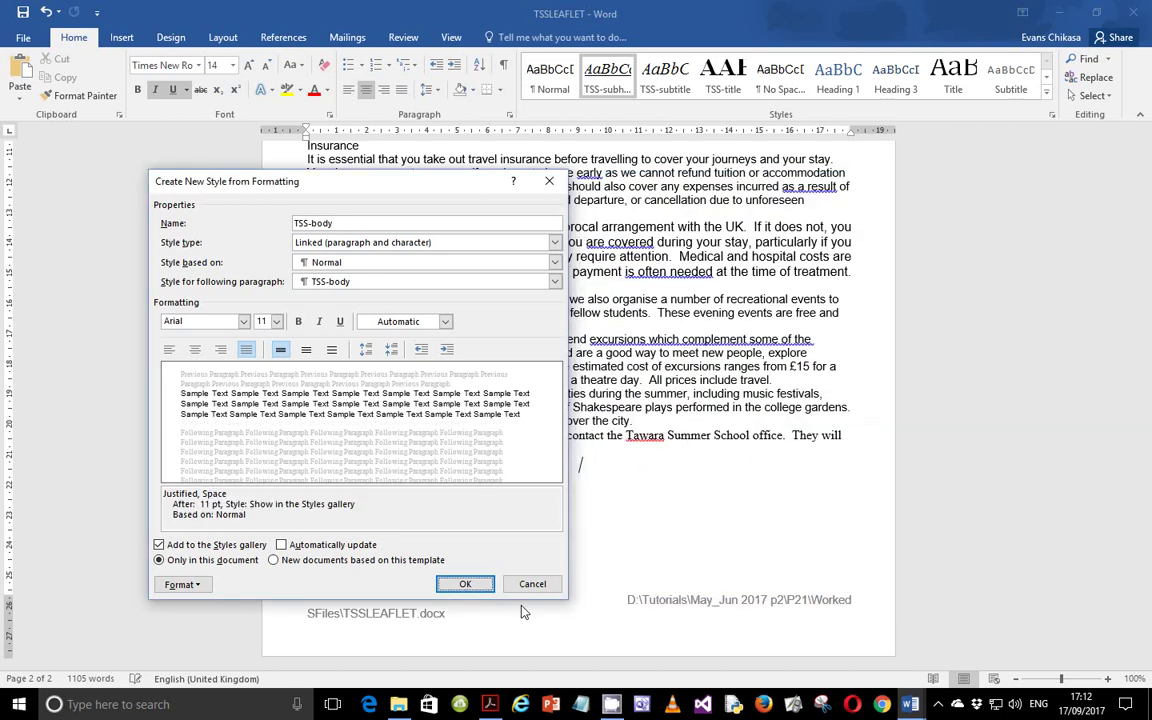
left_click(455, 587)
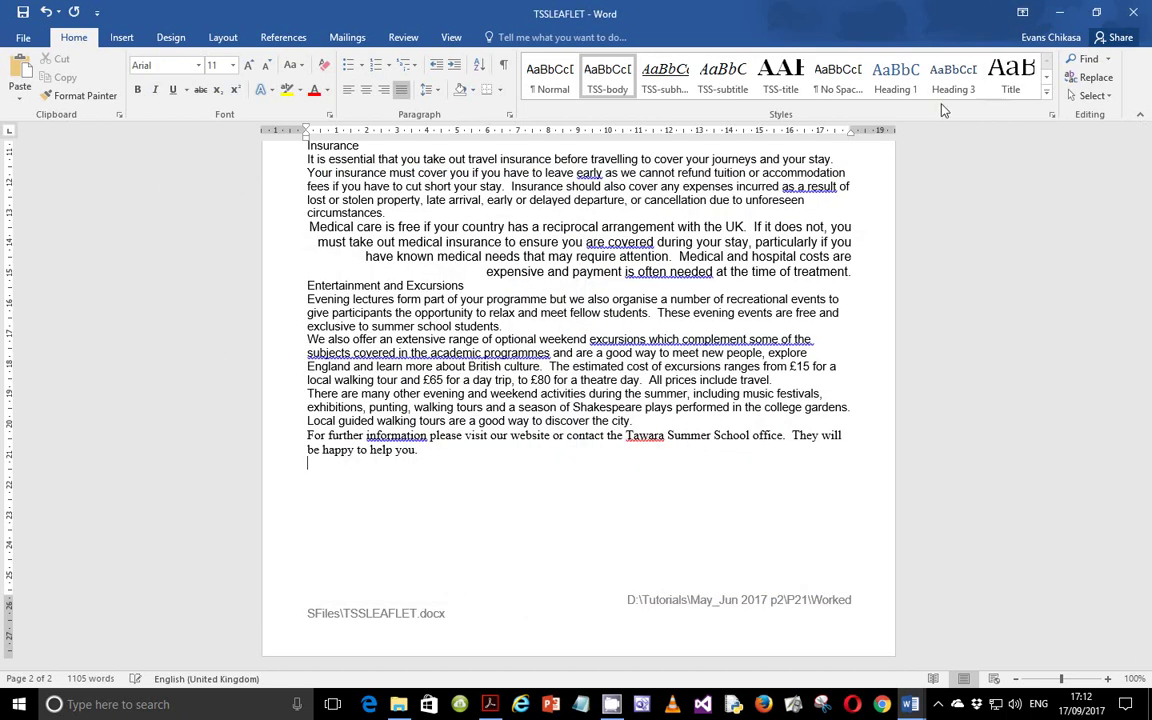
Look up the TSS-table row in the exam PDF's house style table and return to the TSSLEAFLET document in Word
left_click(490, 704)
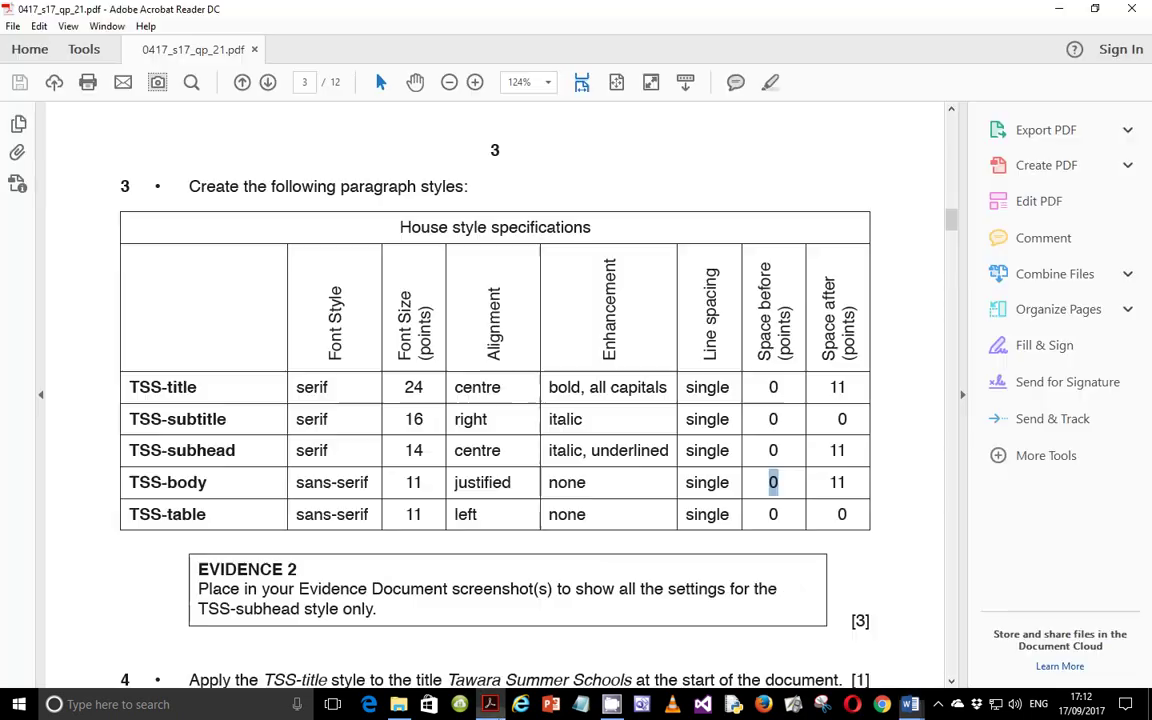
left_click_drag(129, 514, 210, 516)
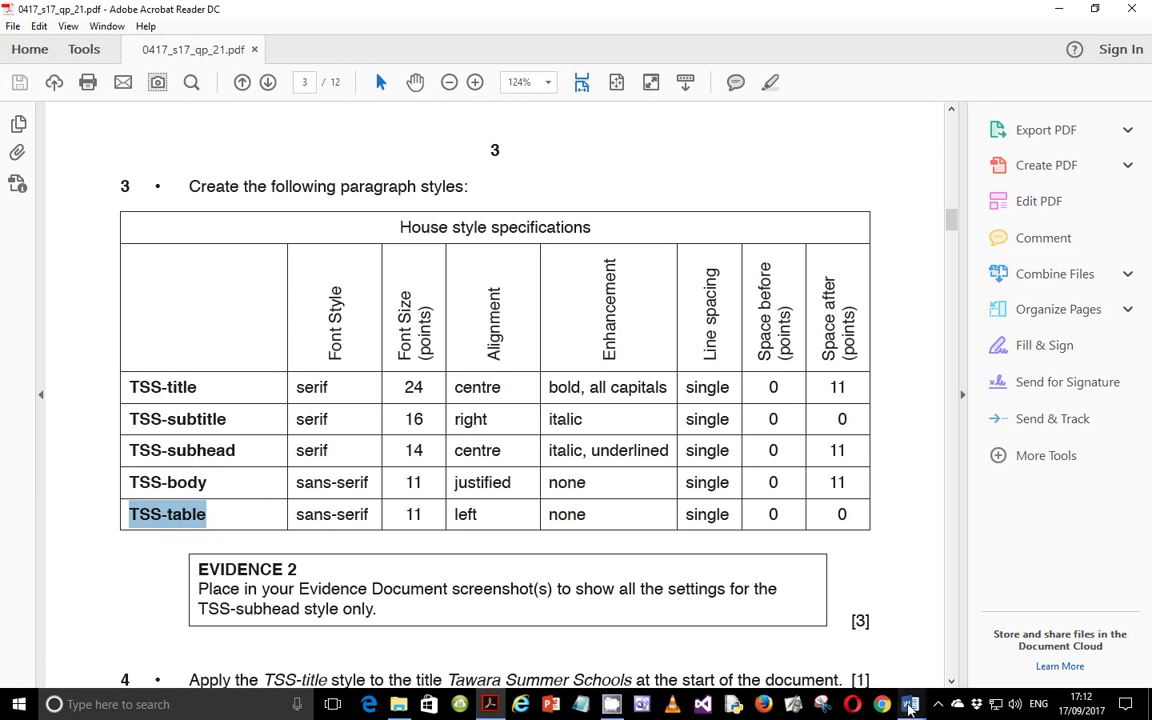
left_click(909, 706)
left_click(997, 625)
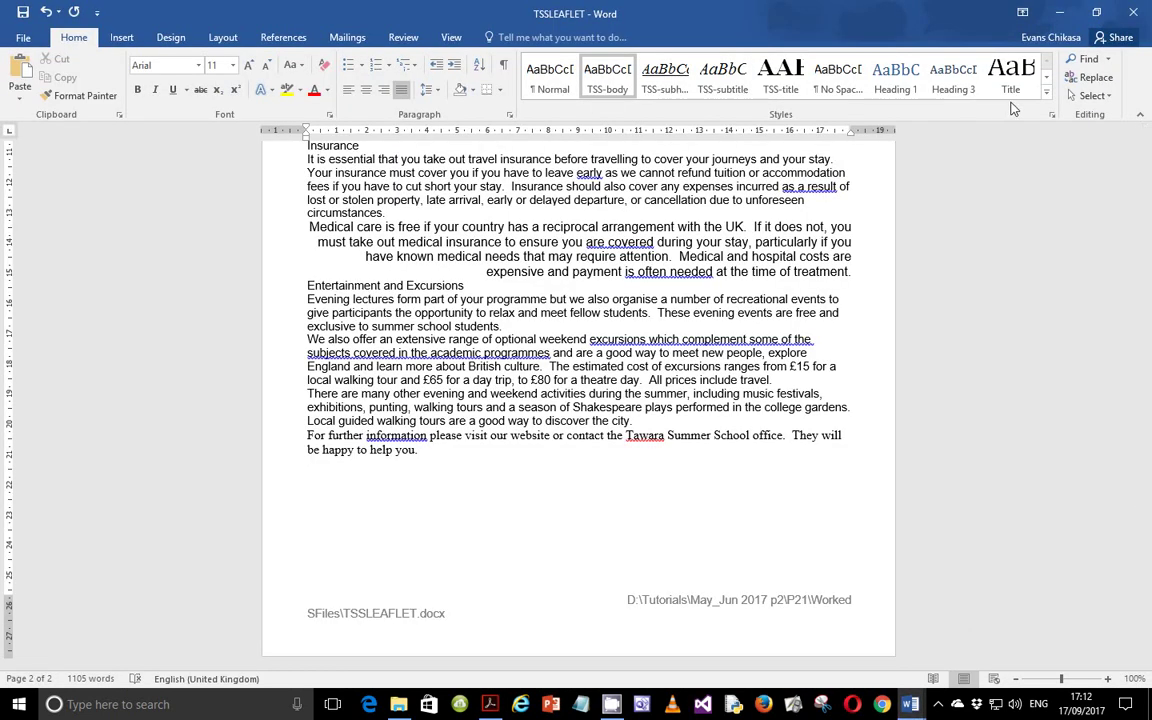
Create a new style named TSS-table and base it on the Normal style
left_click(1045, 95)
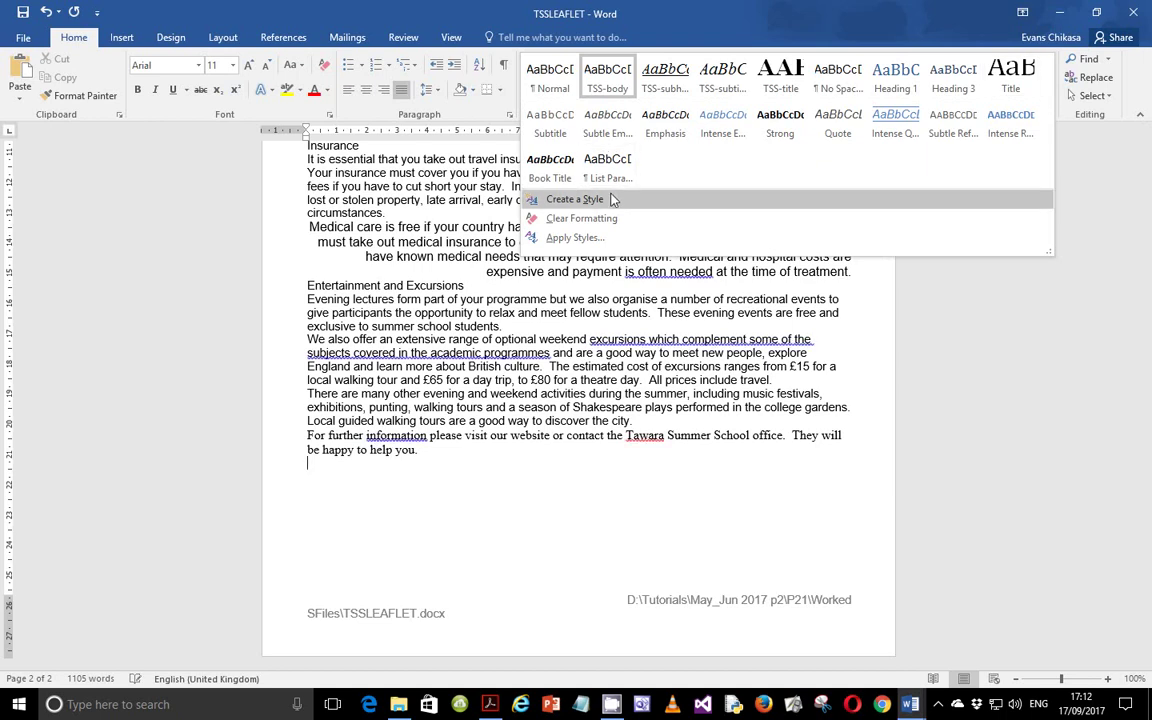
left_click(603, 199)
type("TSS-table")
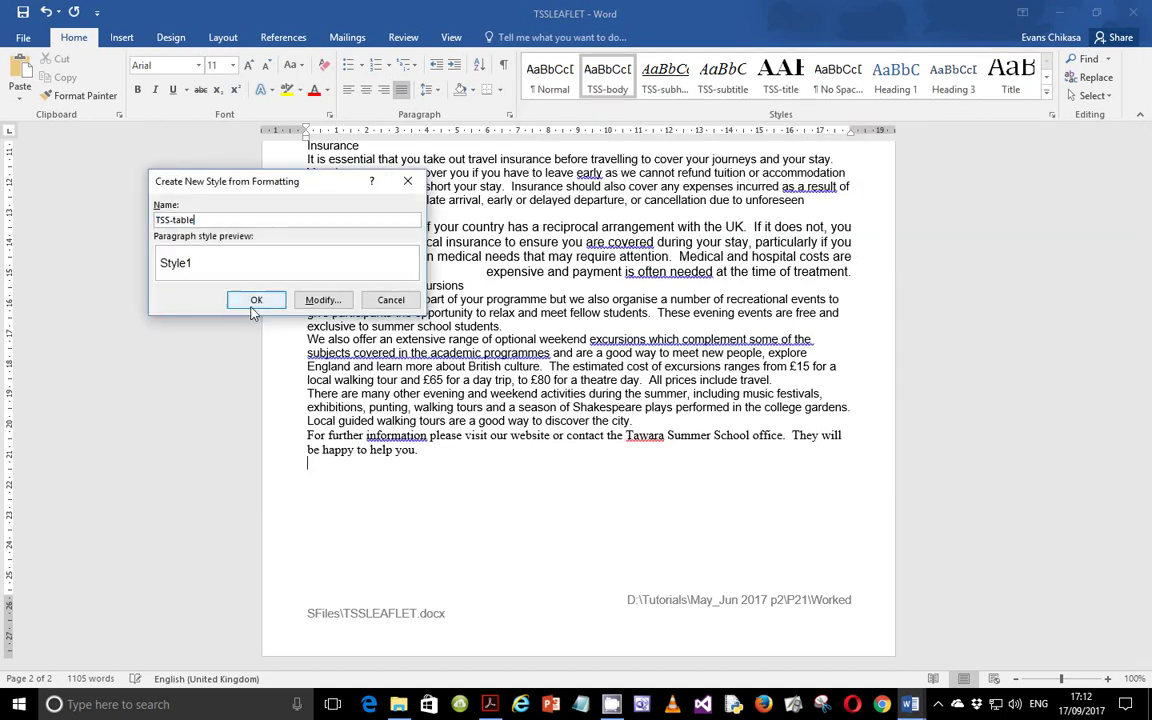
left_click(325, 300)
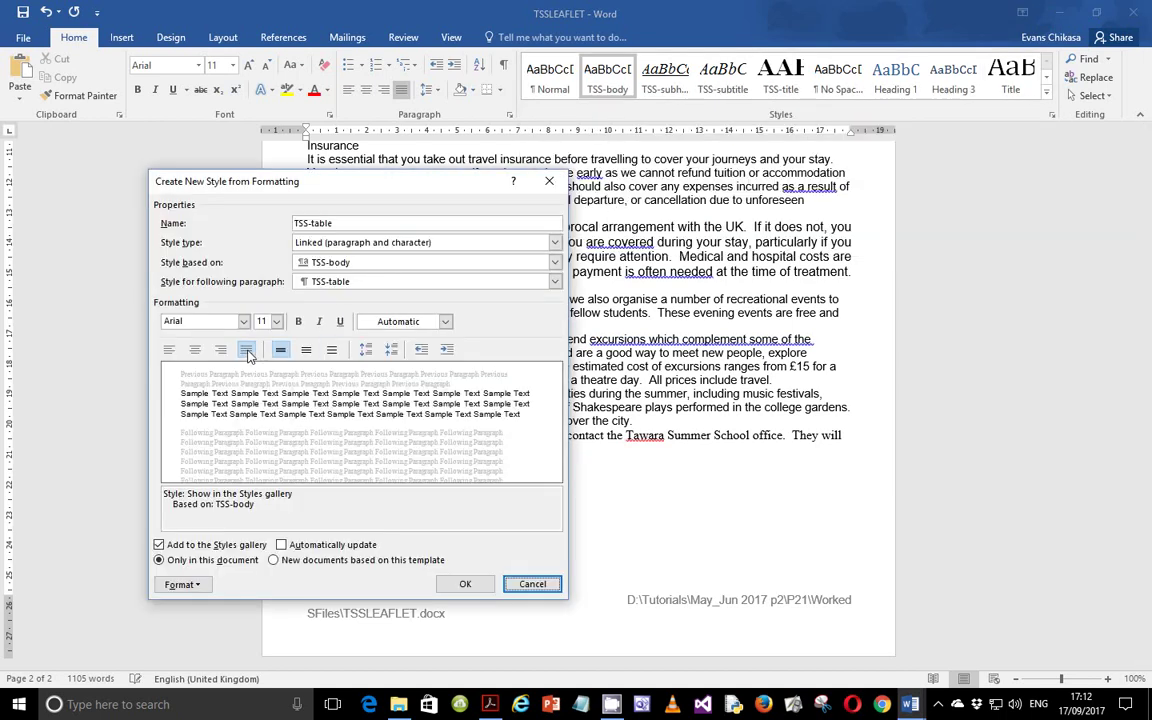
left_click(330, 263)
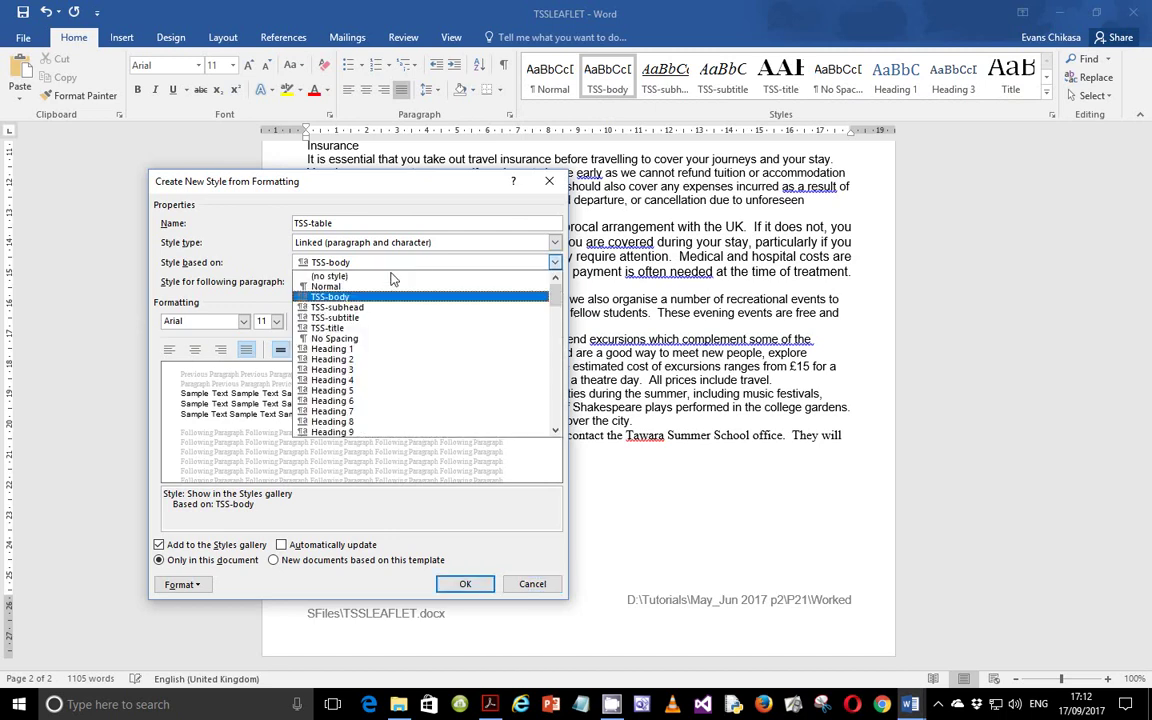
left_click(326, 291)
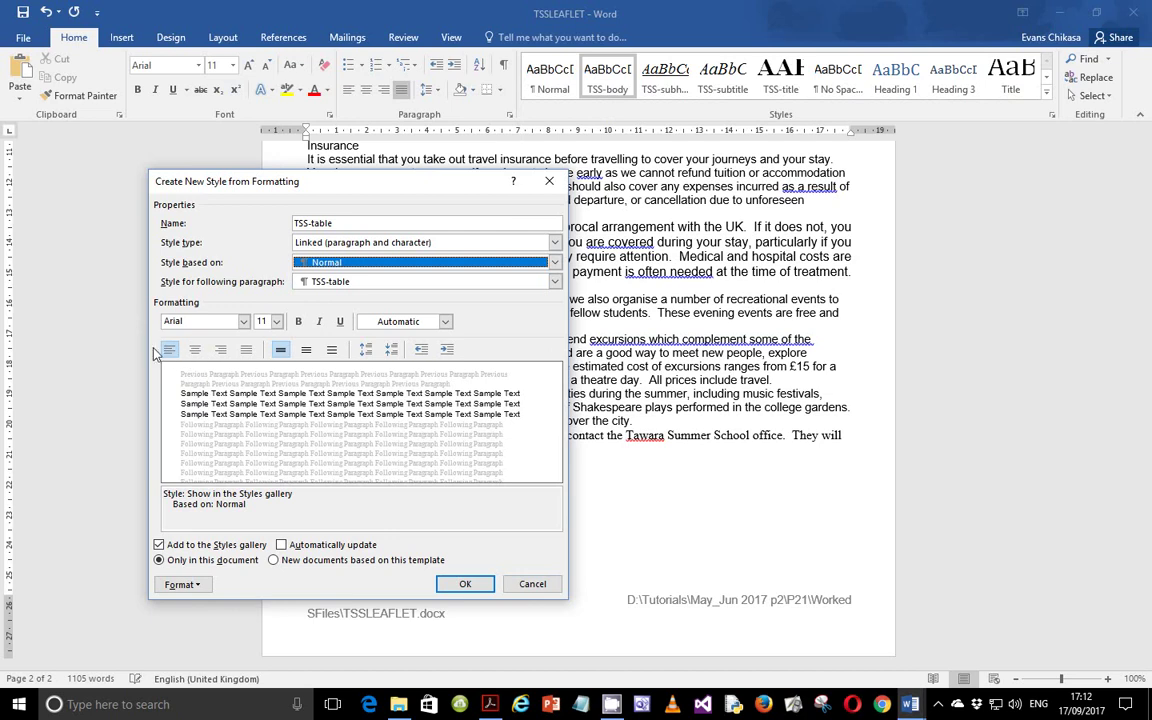
Check the TSS-table style's alignment and paragraph spacing settings, and save the style
left_click(180, 588)
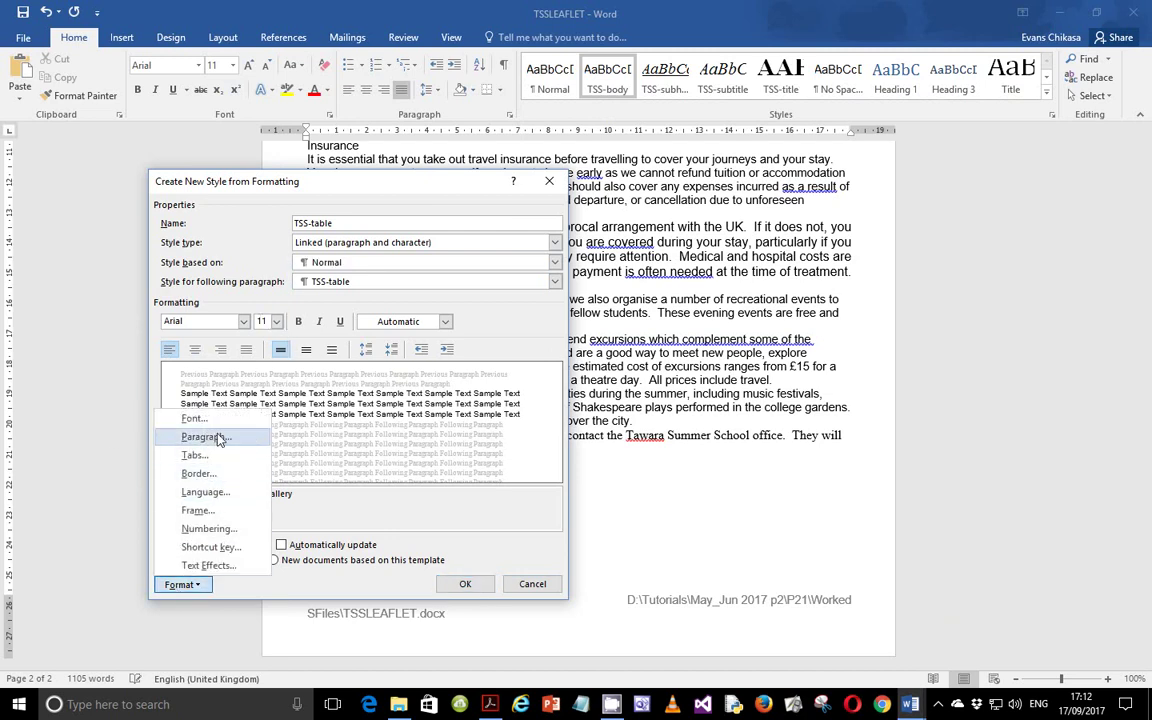
left_click(218, 440)
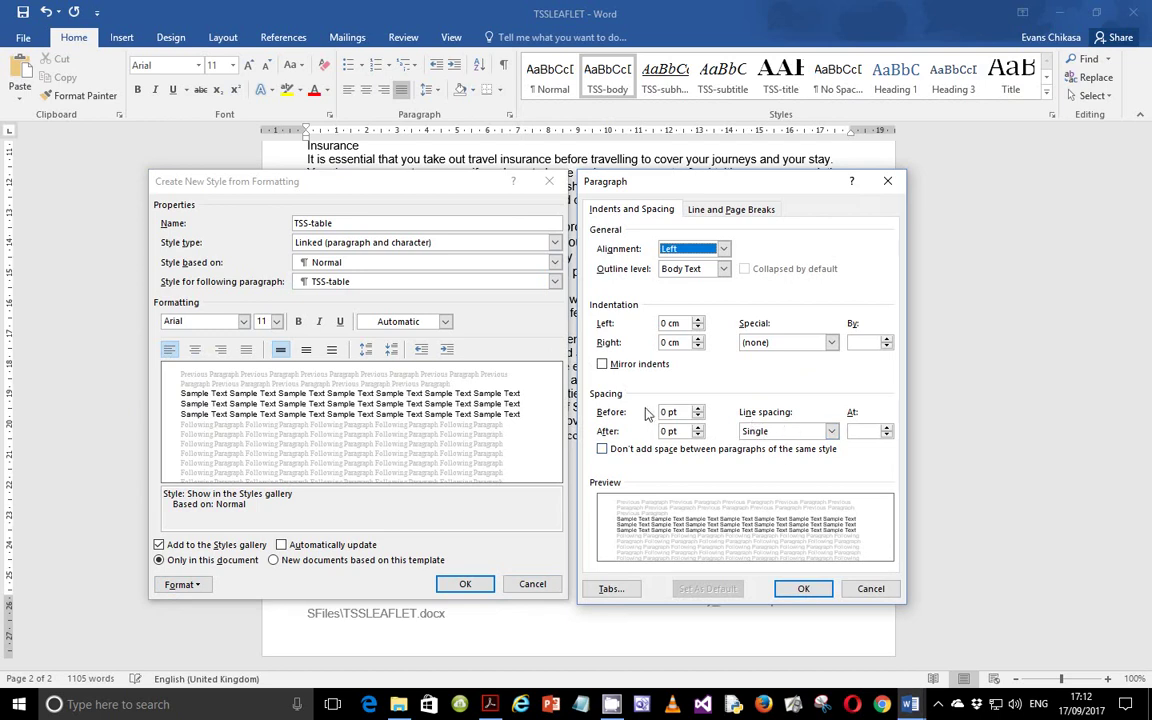
left_click(798, 590)
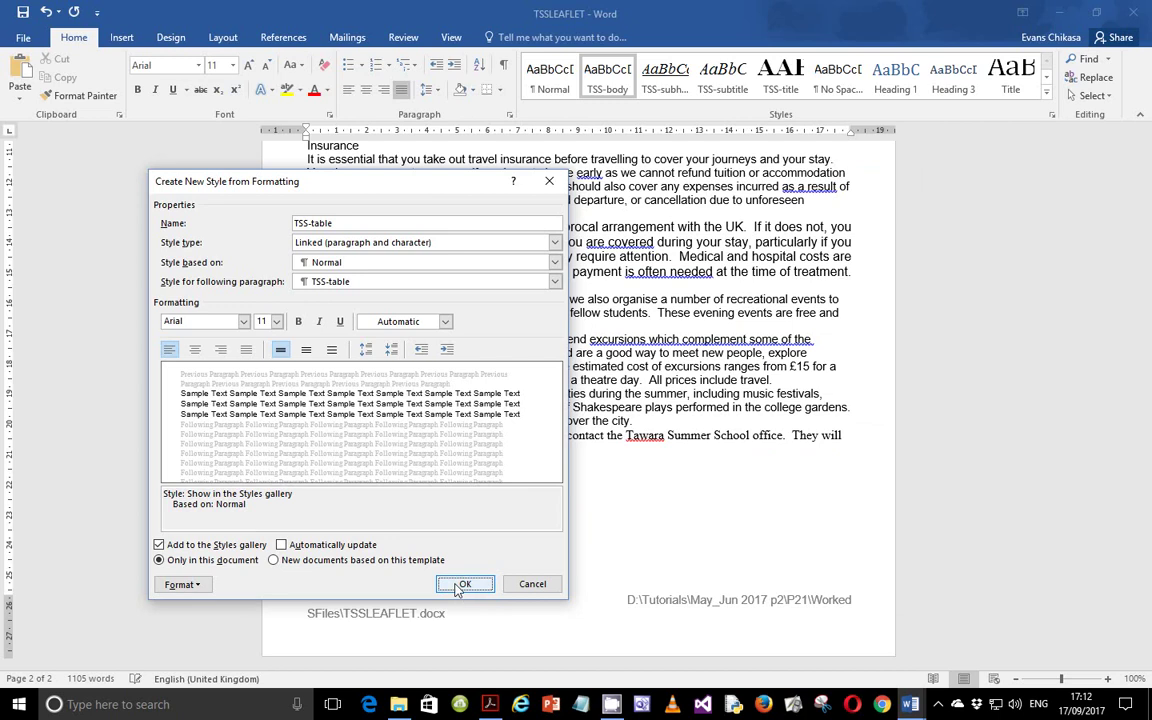
left_click(462, 585)
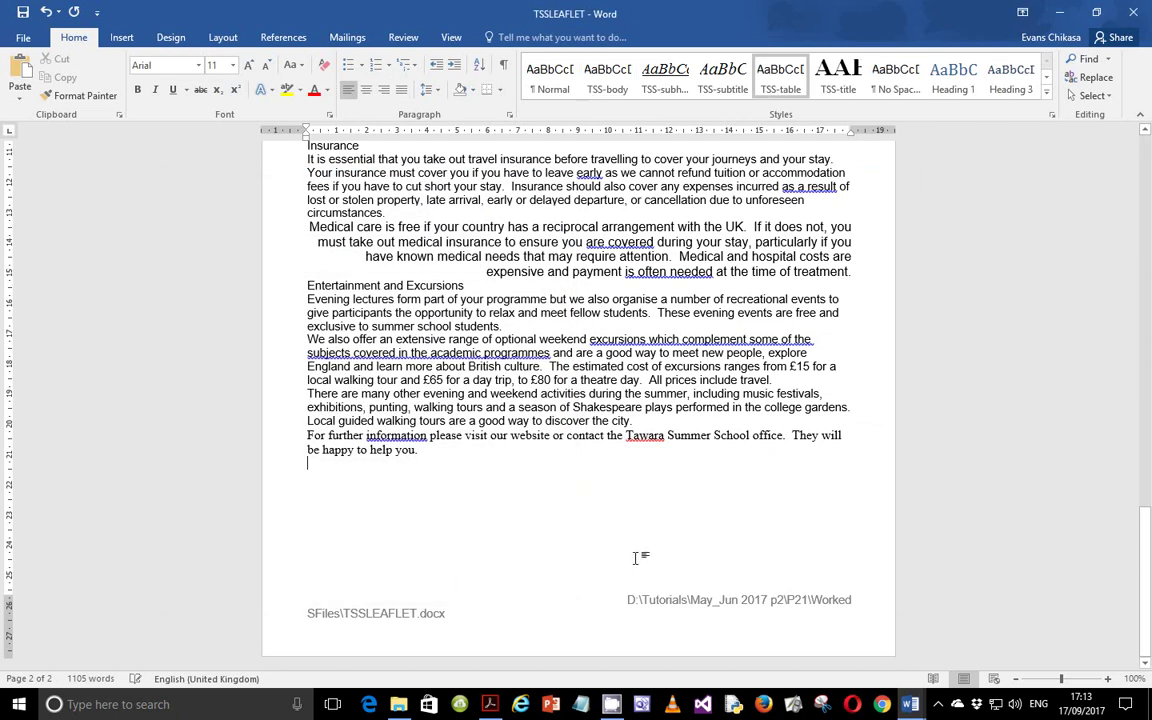
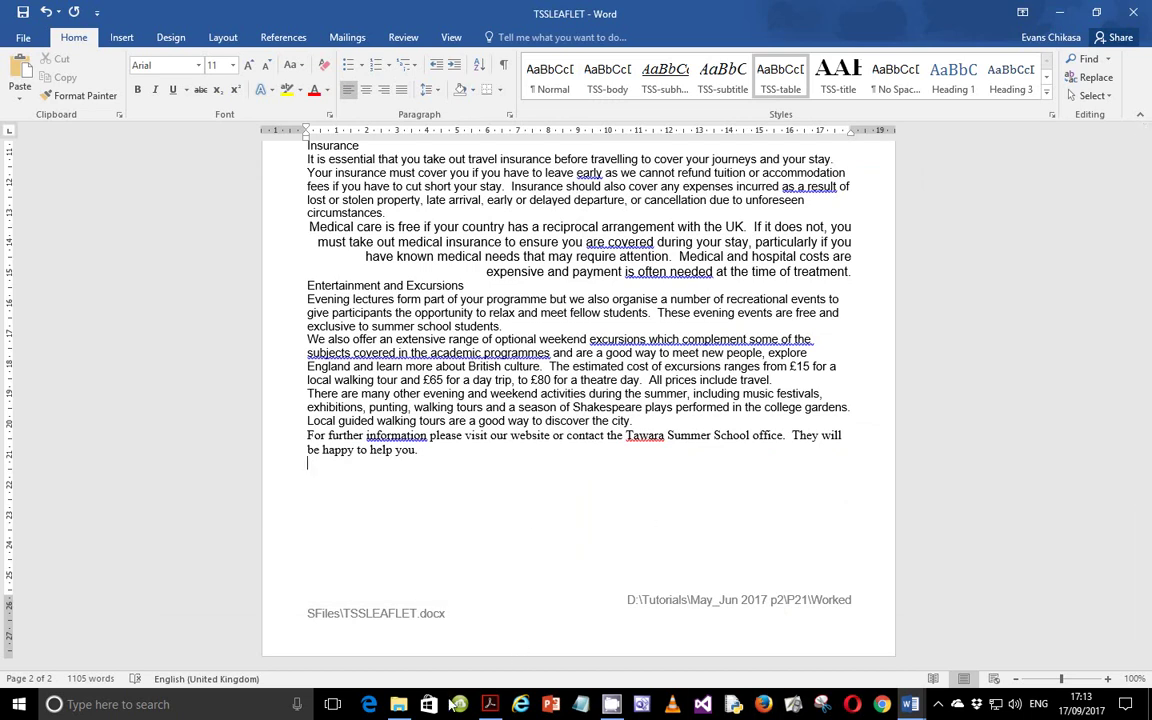
Read the Evidence 2 task in the exam PDF, and open the TSS-subhead style for modification in TSSLEAFLET
key("alt+Tab")
scroll(430, 503, "down", 3)
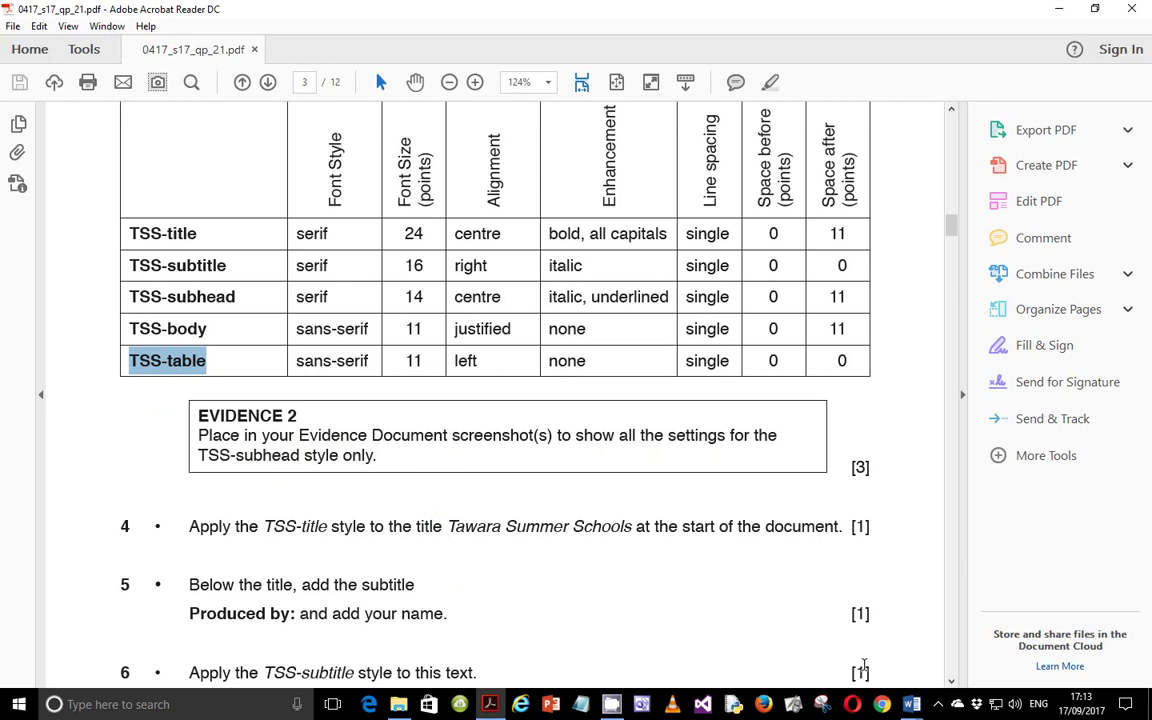
mouse_move(910, 704)
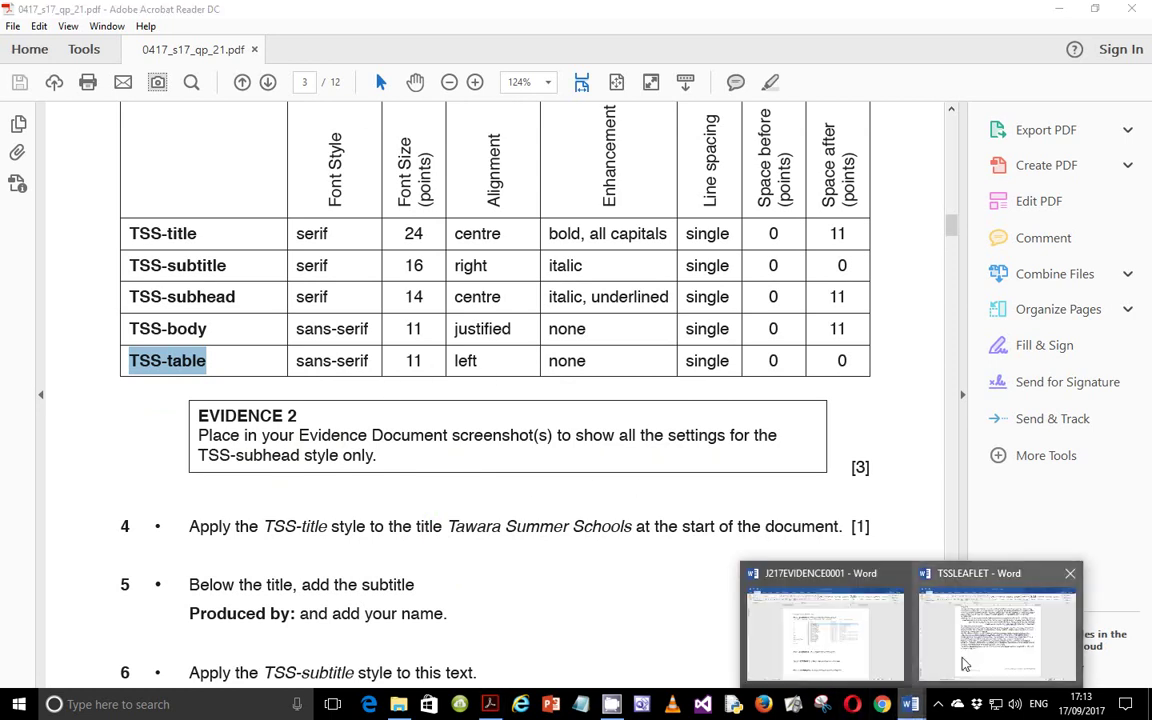
left_click(980, 644)
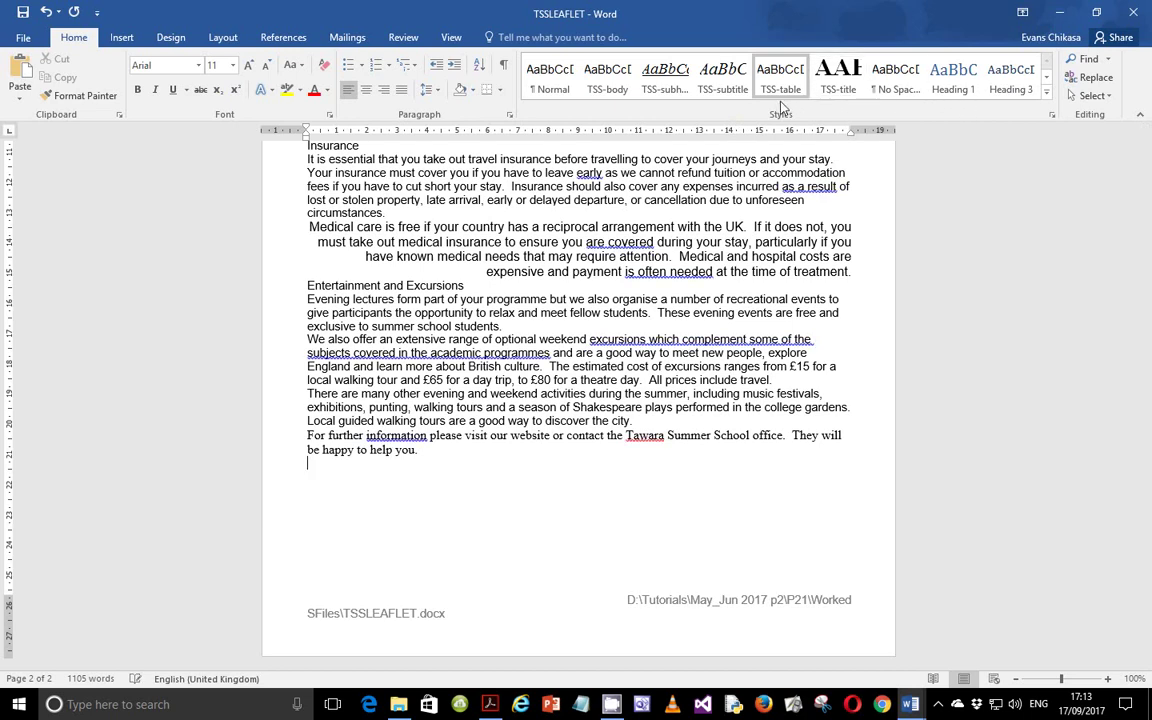
right_click(677, 92)
left_click(720, 110)
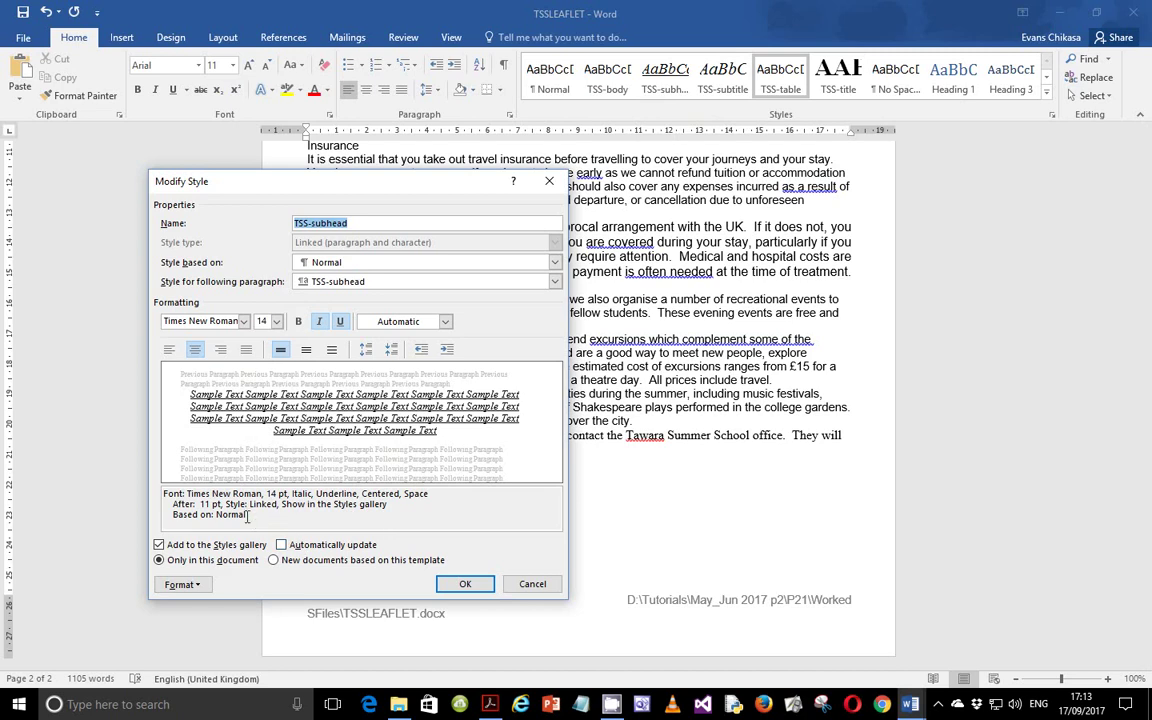
key("Print")
mouse_move(157, 490)
left_mouse_down()
mouse_move(218, 526)
mouse_move(465, 528)
left_mouse_up()
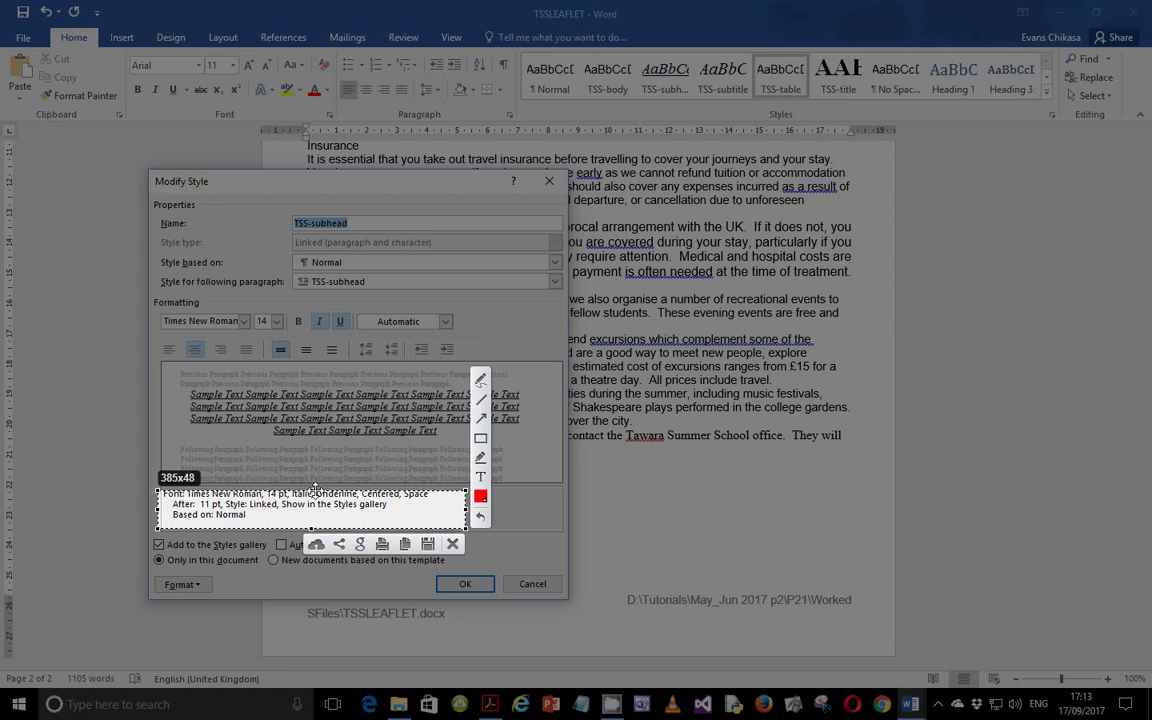
left_click_drag(315, 489, 315, 479)
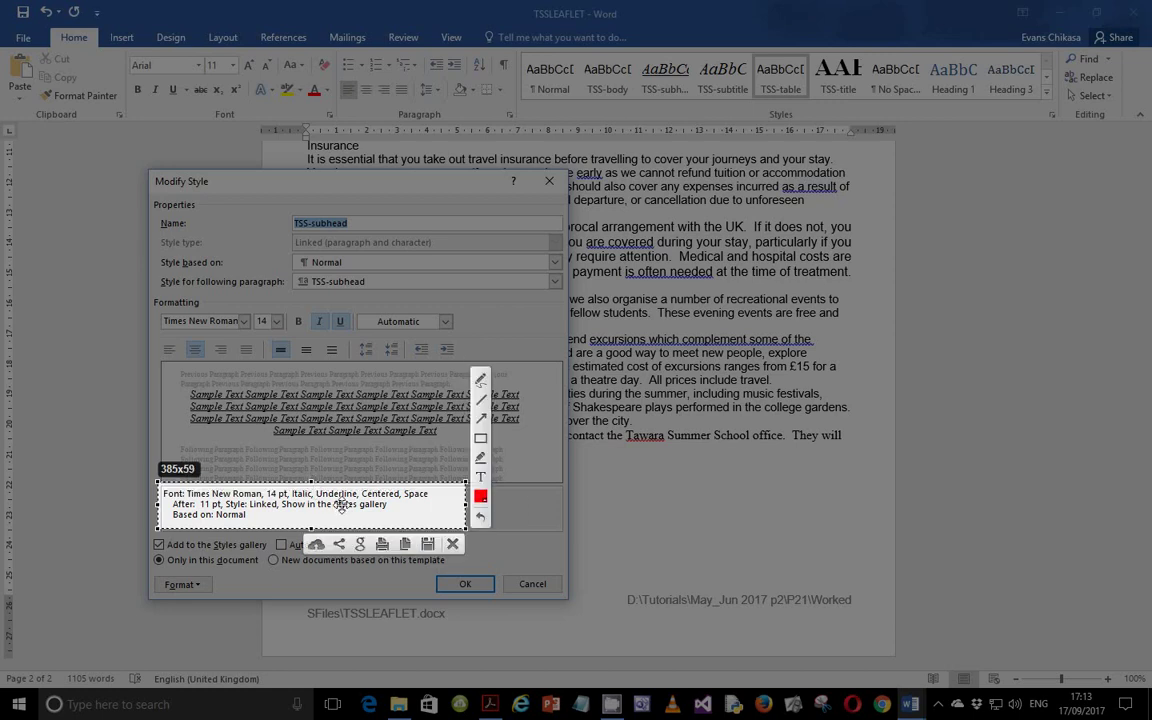
left_click(452, 543)
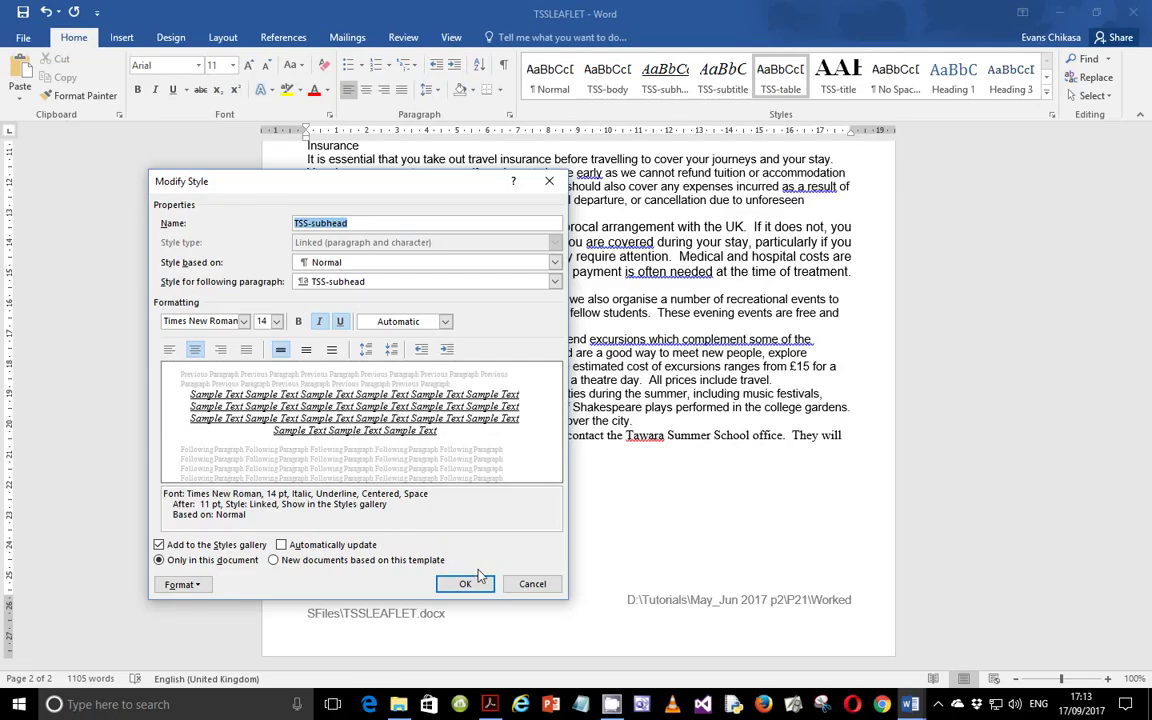
Open the TSS-subhead style's paragraph settings, copy a screenshot covering both settings dialogs to the clipboard, and close them
left_click(196, 585)
left_click(207, 437)
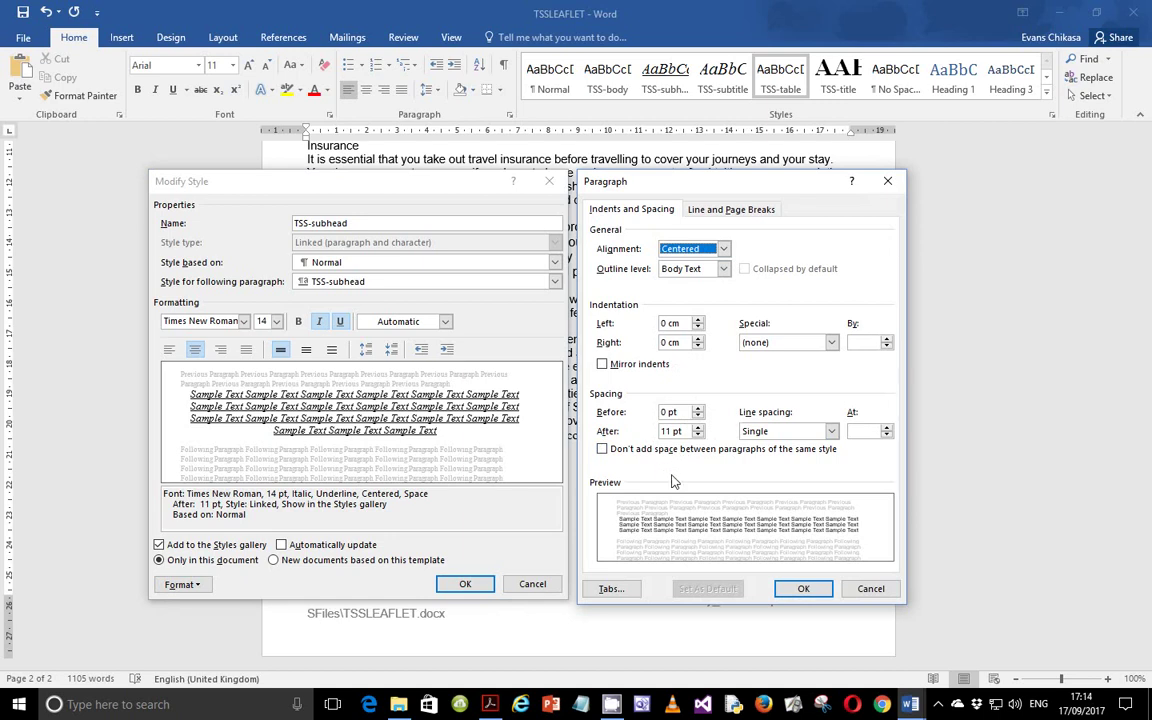
key("super+shift+s")
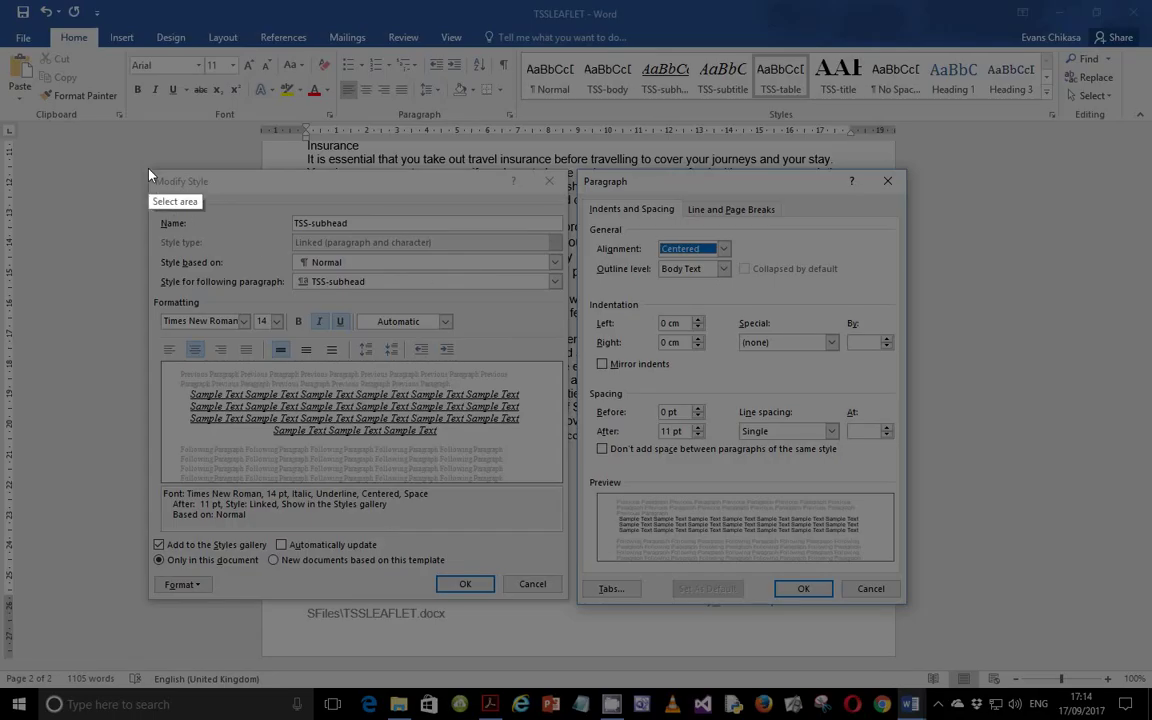
left_click_drag(148, 172, 908, 607)
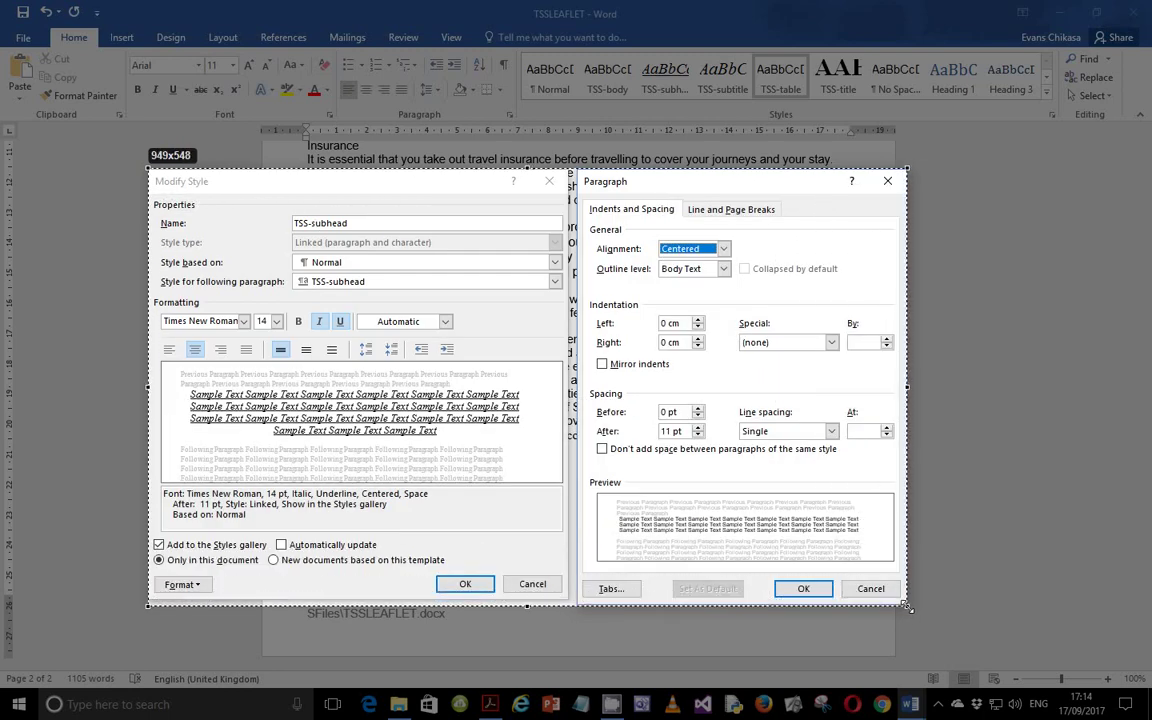
left_click(872, 623)
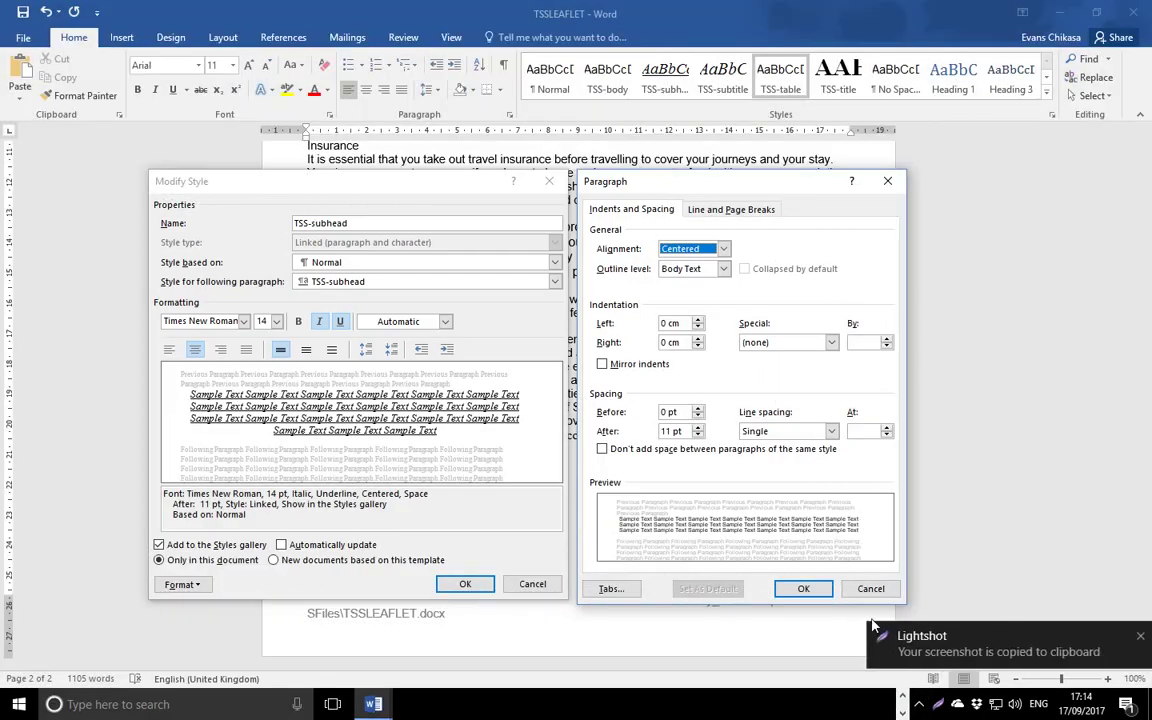
left_click(803, 588)
left_click(465, 584)
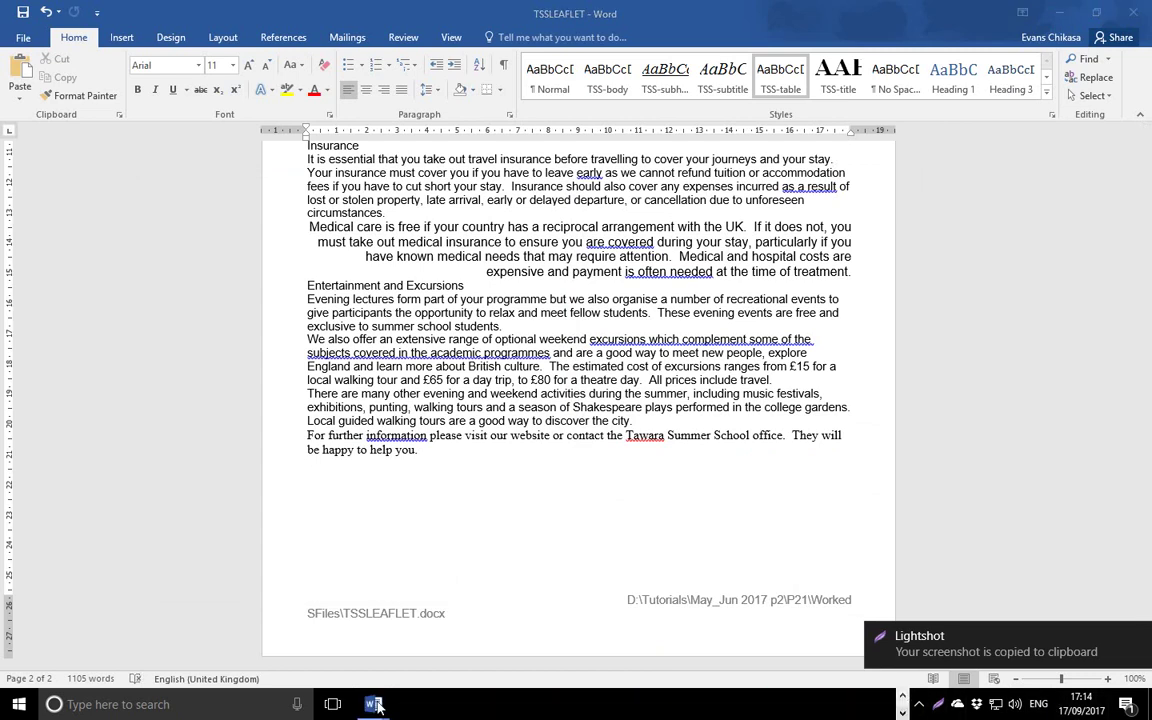
left_click(377, 704)
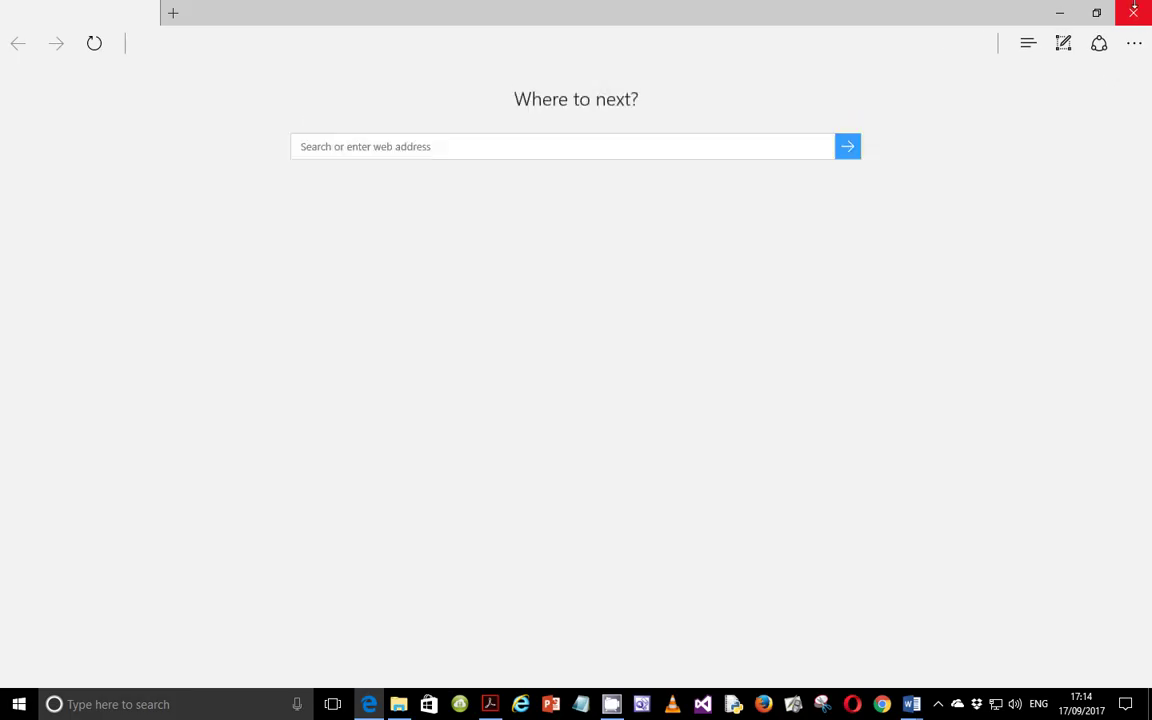
left_click(1128, 14)
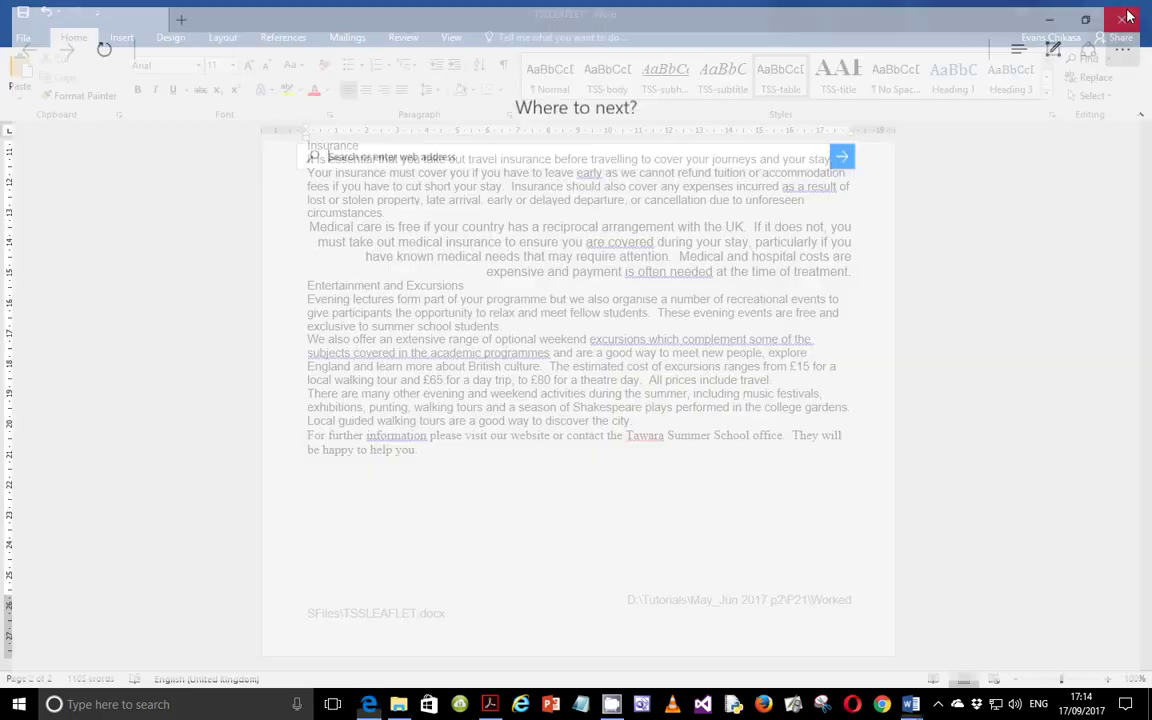
left_click(1128, 14)
left_click(581, 344)
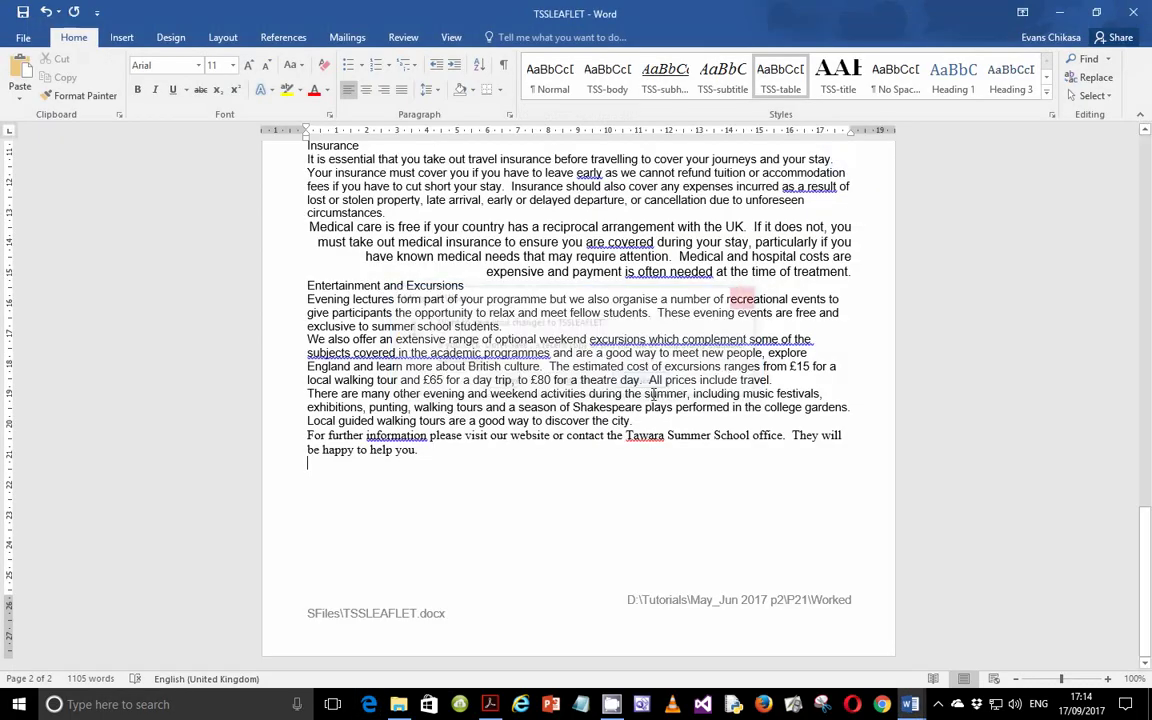
Paste the TSS-subhead settings screenshot below the EVIDENCE 2 line in the J217EVIDENCE0001 document
mouse_move(910, 704)
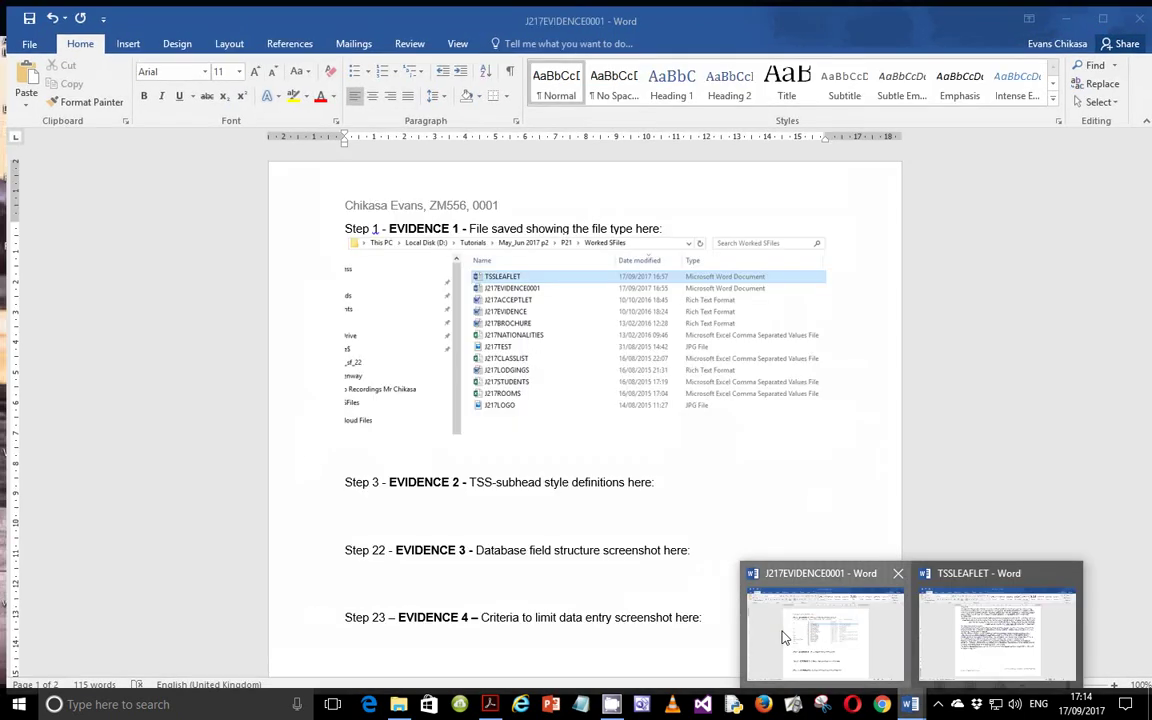
left_click(785, 637)
left_click(387, 493)
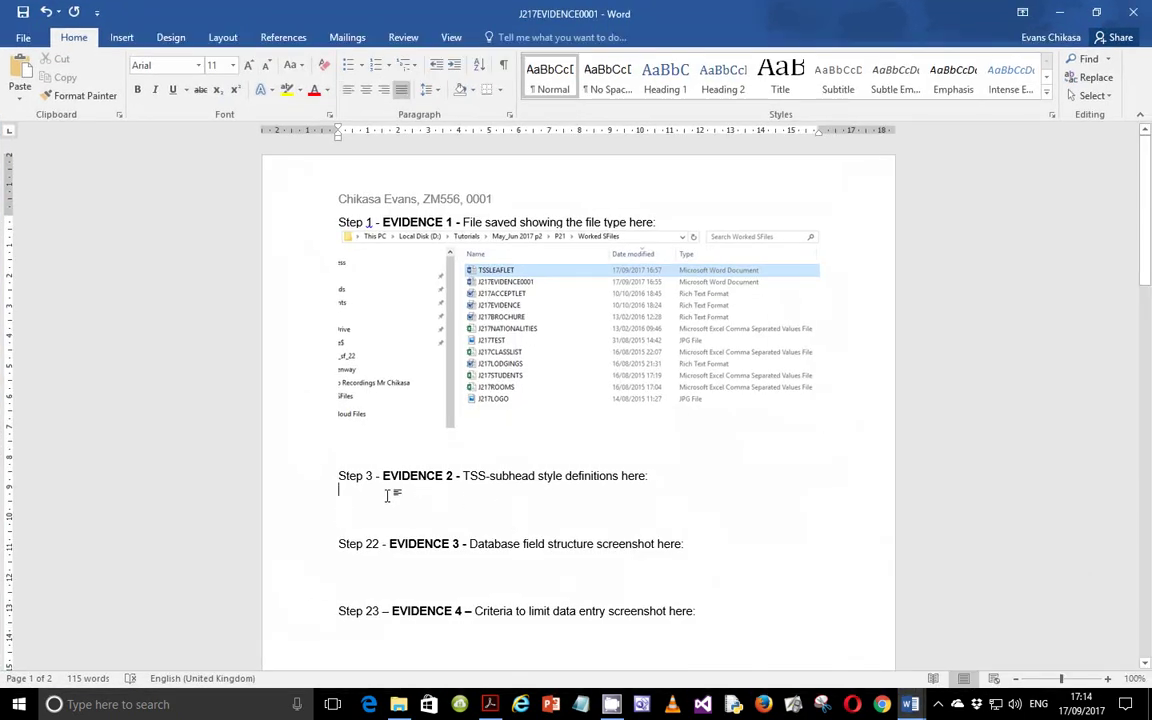
key("ctrl+v")
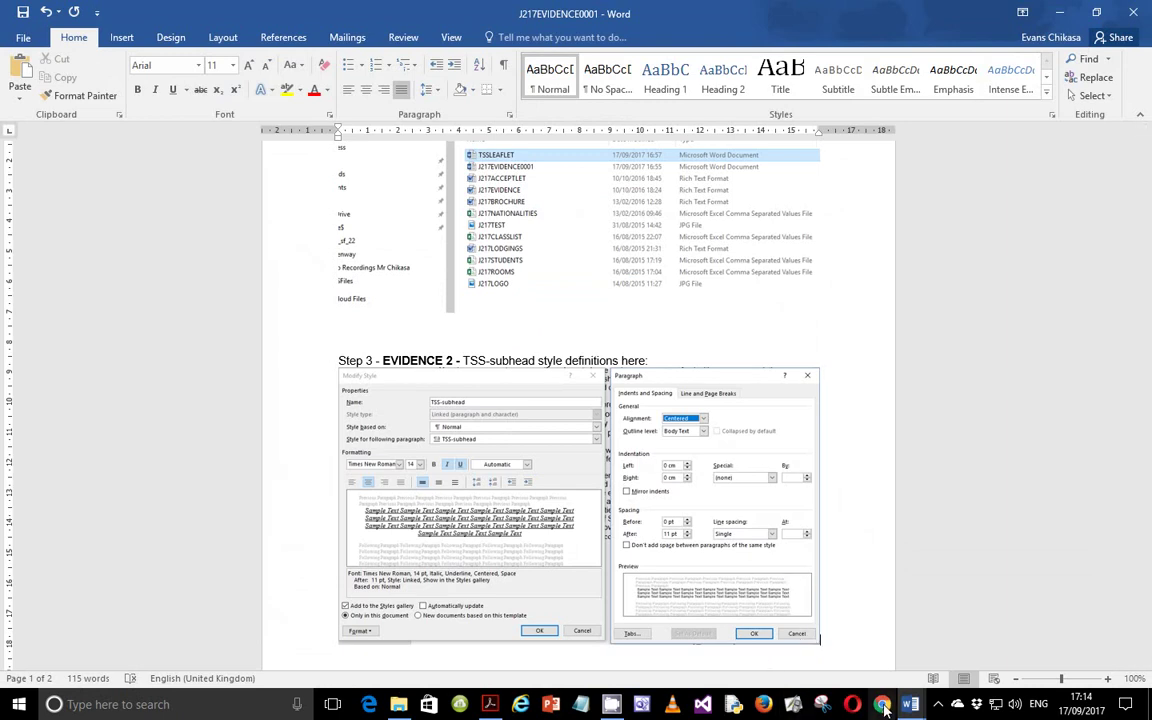
Switch to the exam PDF and reread the Evidence 2 instruction and the tasks that follow it
mouse_move(489, 702)
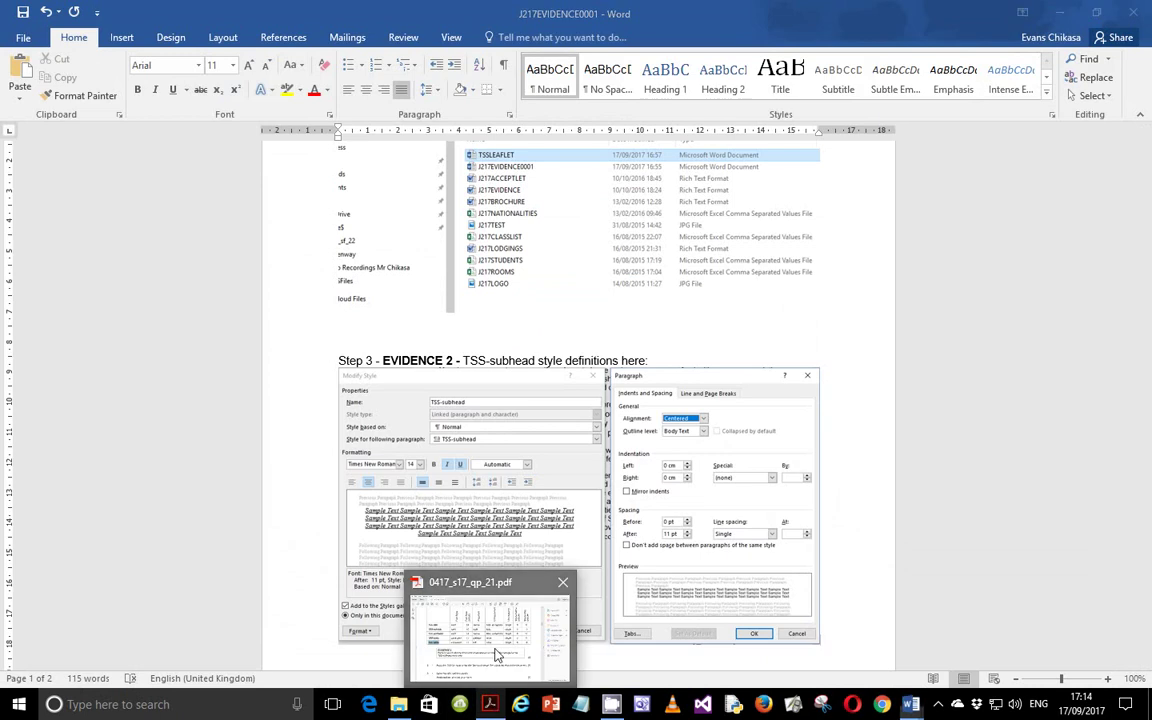
left_click(489, 650)
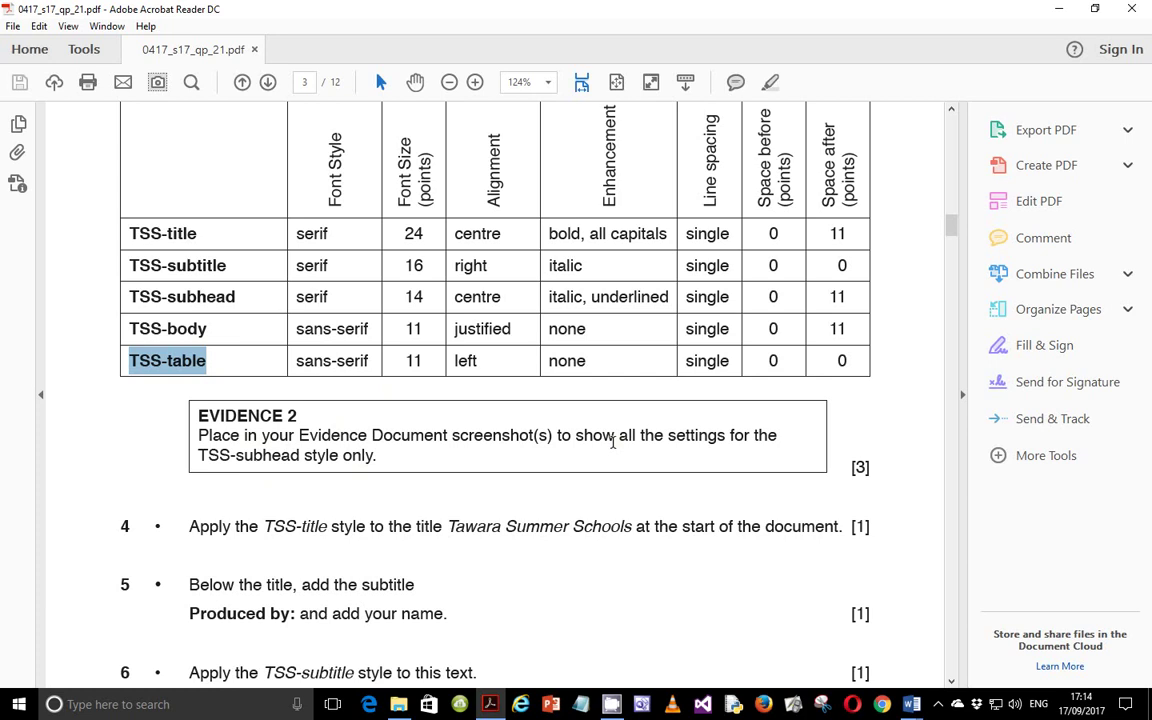
left_click(940, 705)
left_click(938, 607)
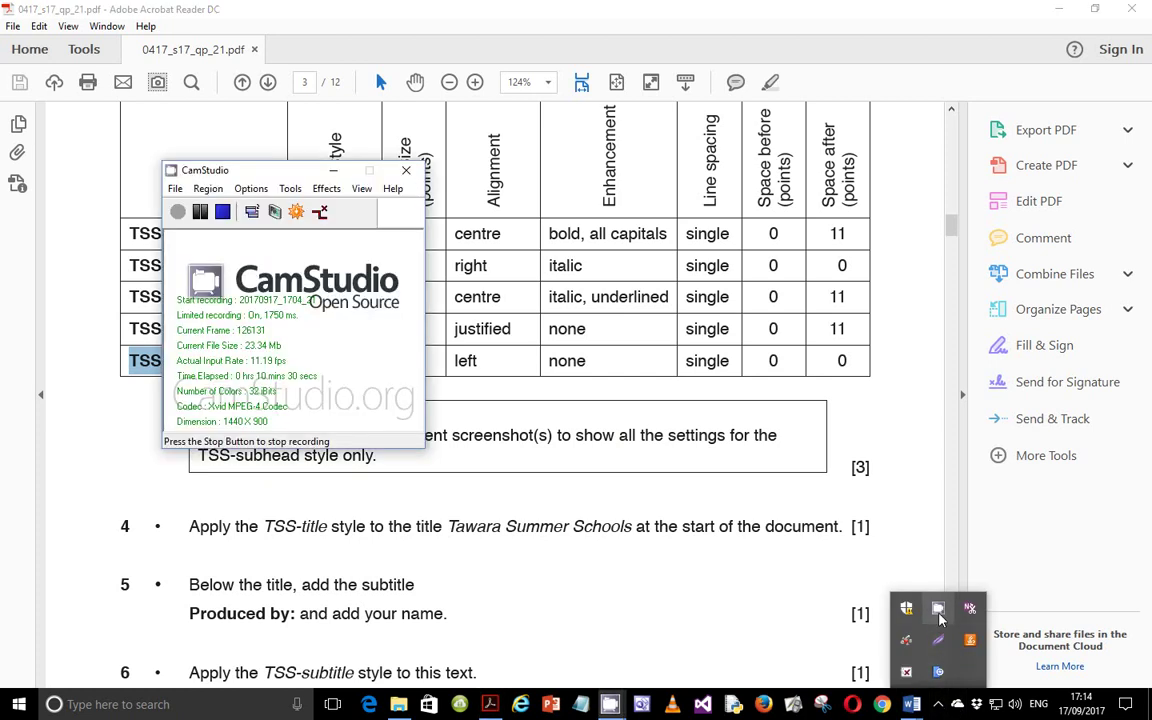